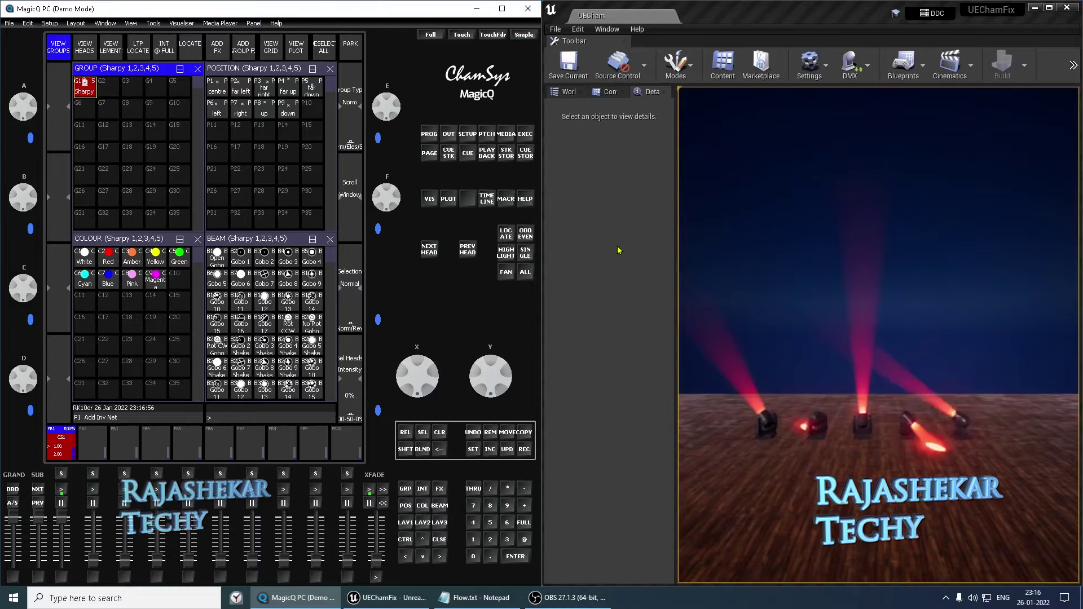
Switch to the Flow.txt notes and read through the listed causes of the UE and Chamsys connection failure.
key(alt+Tab)
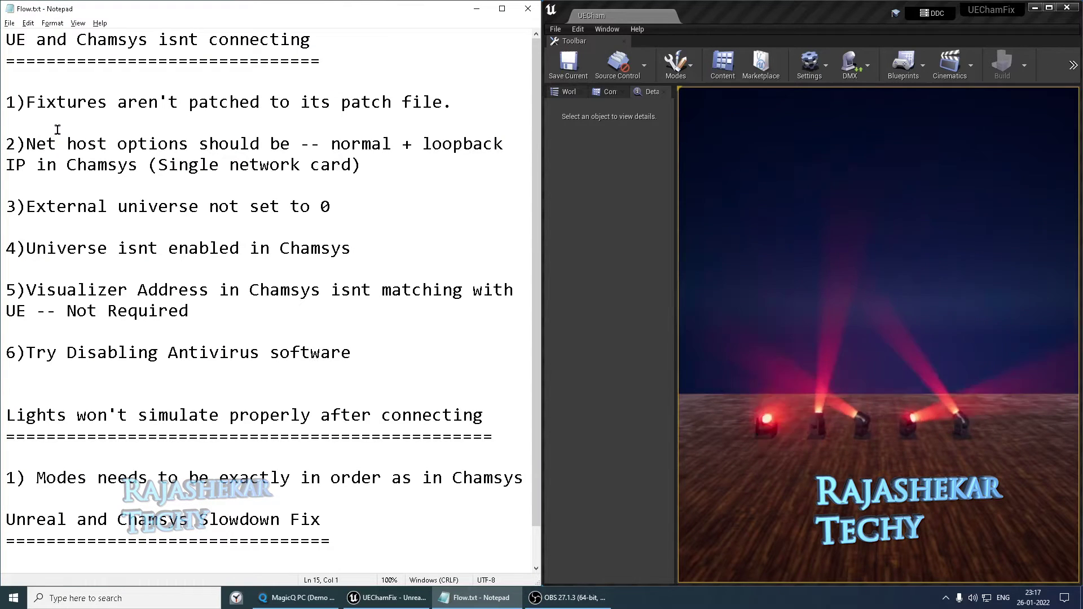
drag(9, 100, 253, 321)
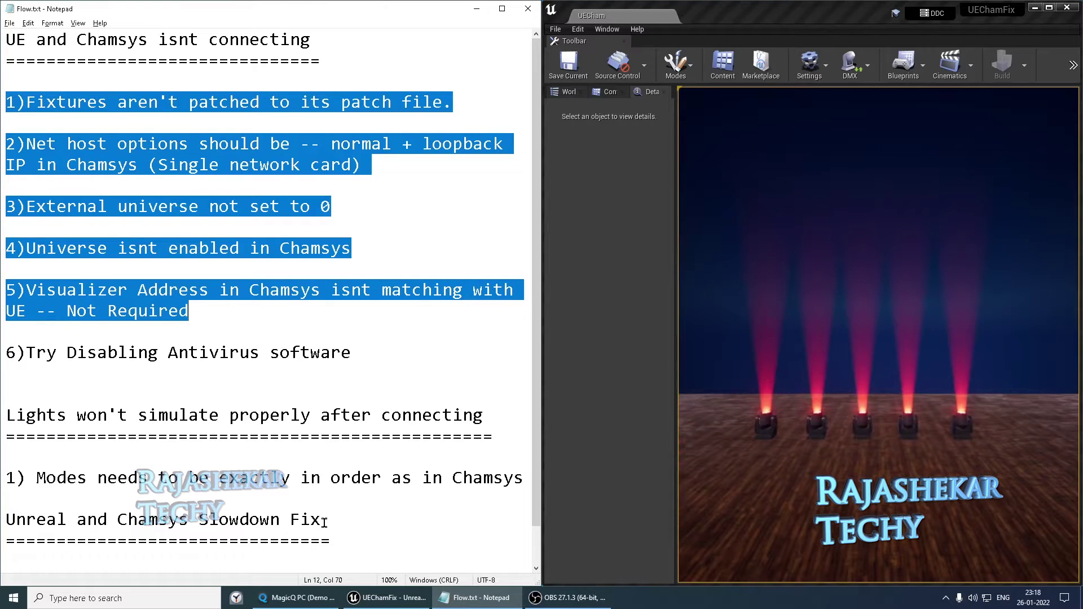
click(477, 9)
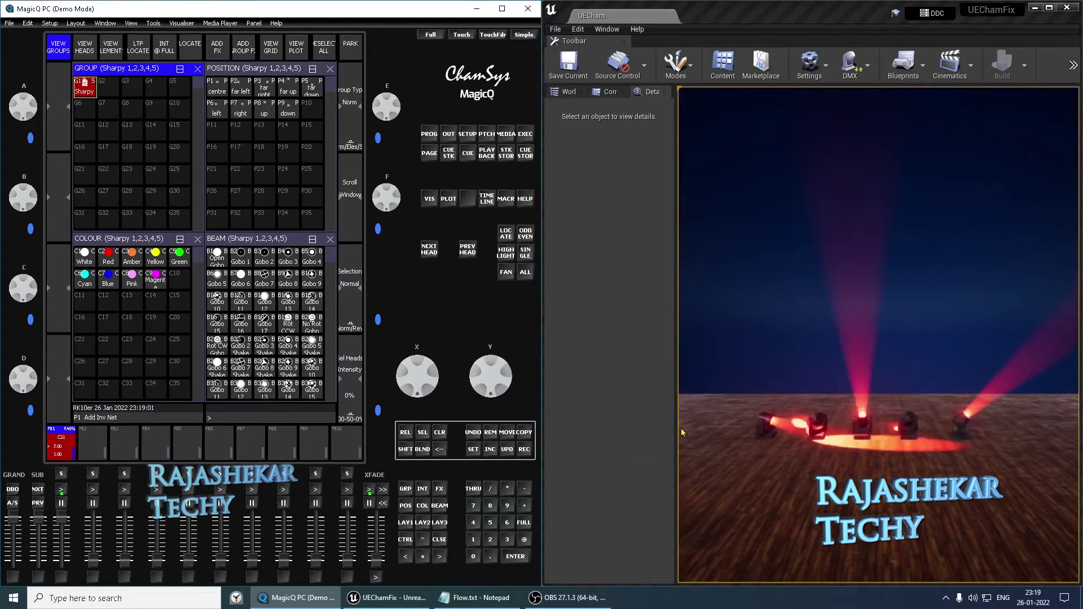
click(474, 597)
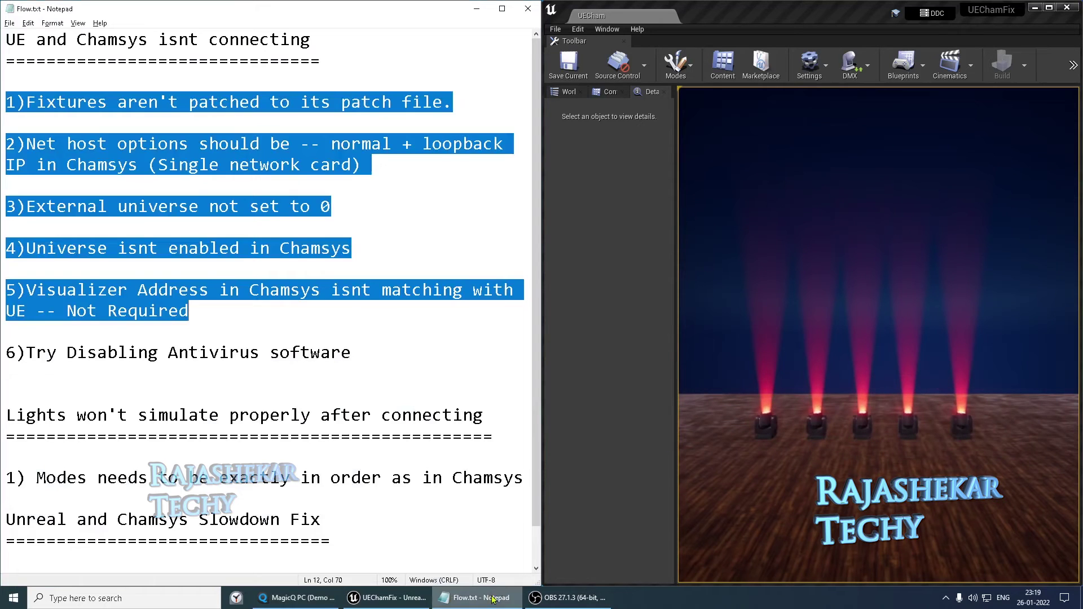
click(102, 269)
drag(10, 113, 49, 278)
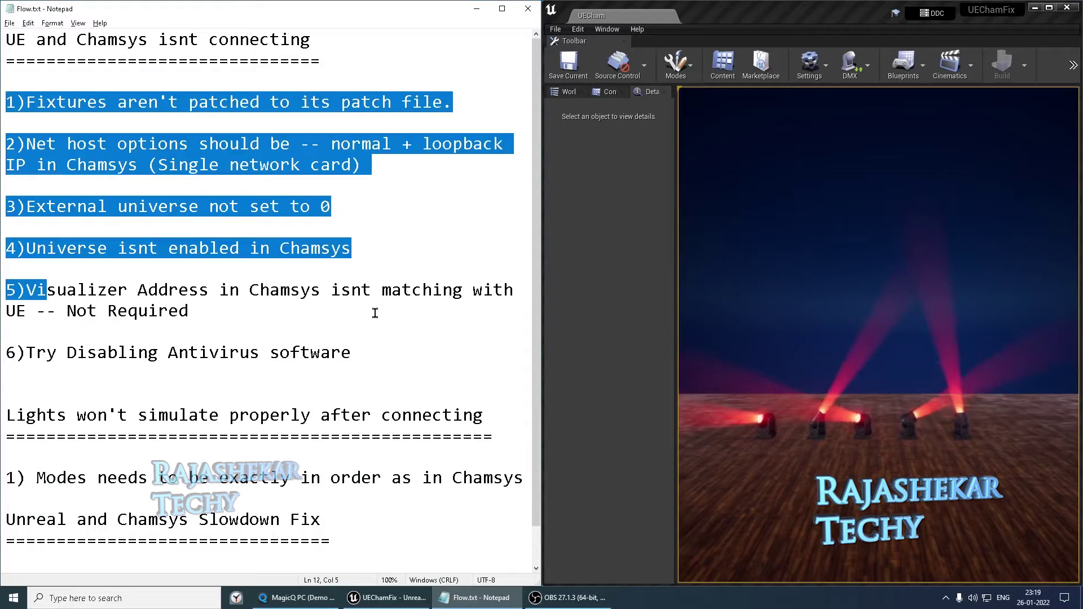
click(484, 198)
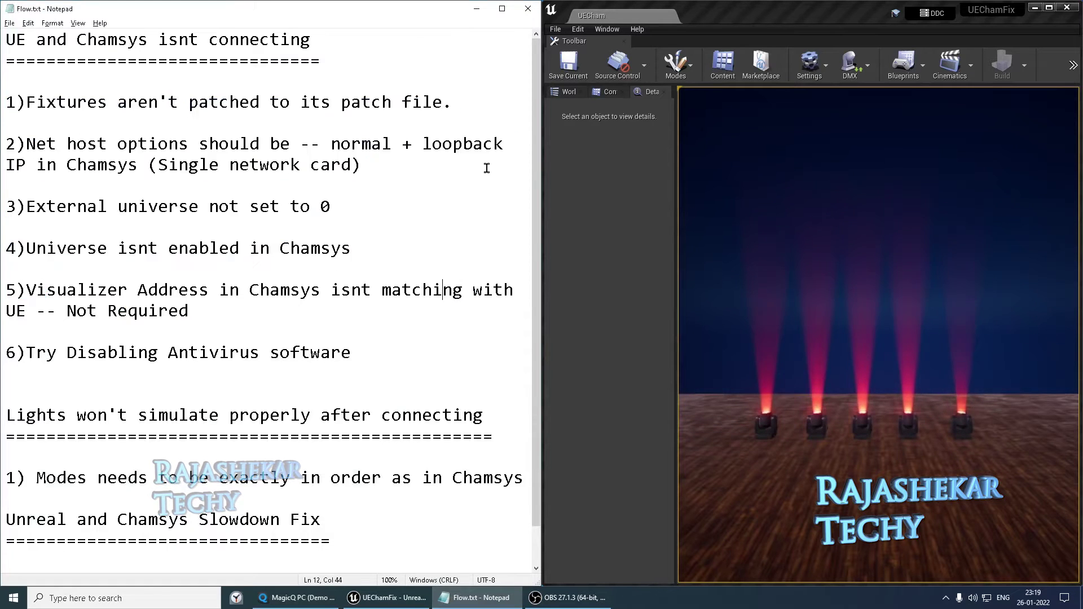
Switch to MagicQ, fade out the first playback, and stop the play session in Unreal.
key(alt+Tab)
drag(67, 518, 65, 561)
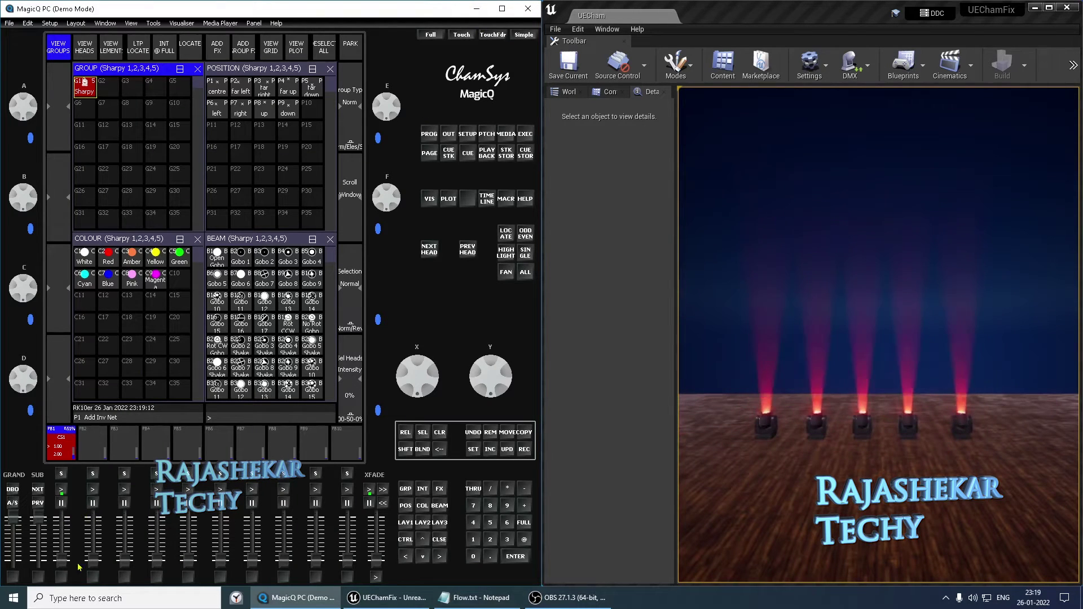
click(1072, 66)
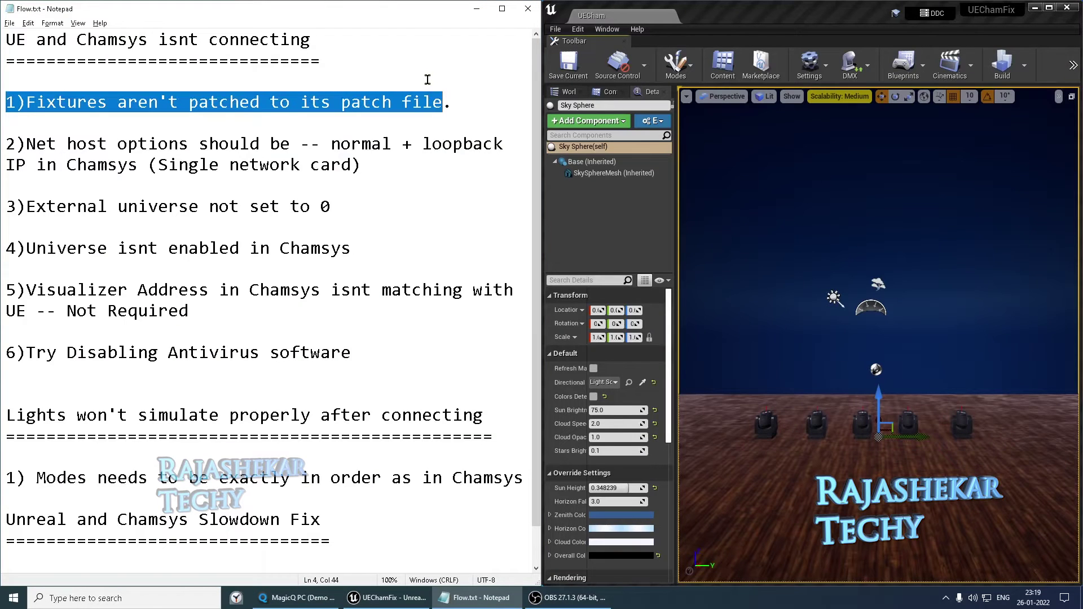
click(478, 17)
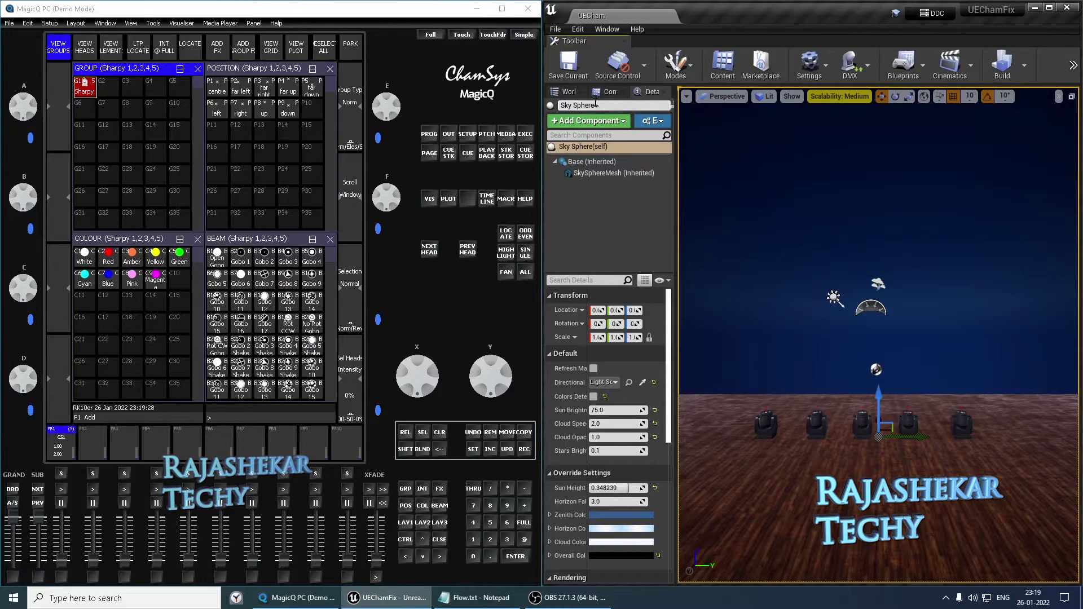
Patch the five moving heads in the DMX folder with incremental addresses, using library DMXLib_Fixtures and fixture patch Static_Patch_1.
click(566, 92)
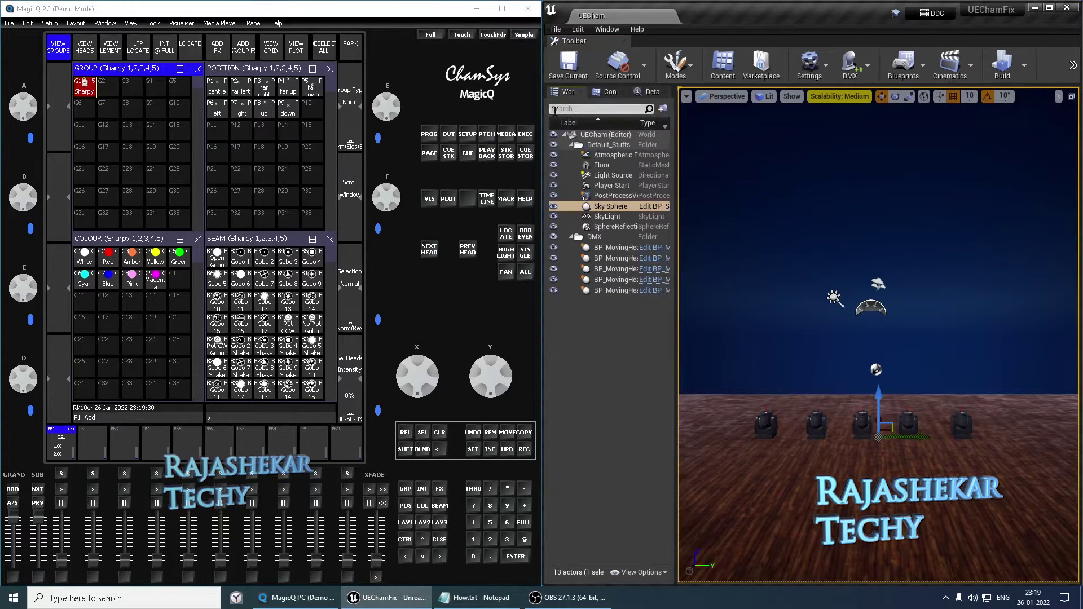
click(604, 247)
shift+click(604, 290)
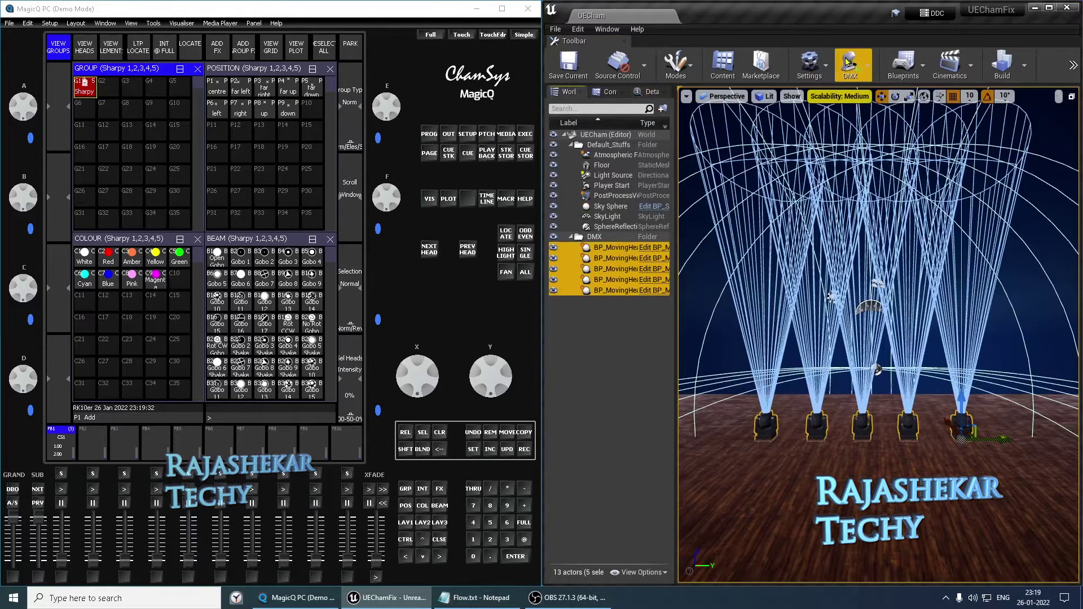
click(850, 64)
click(858, 135)
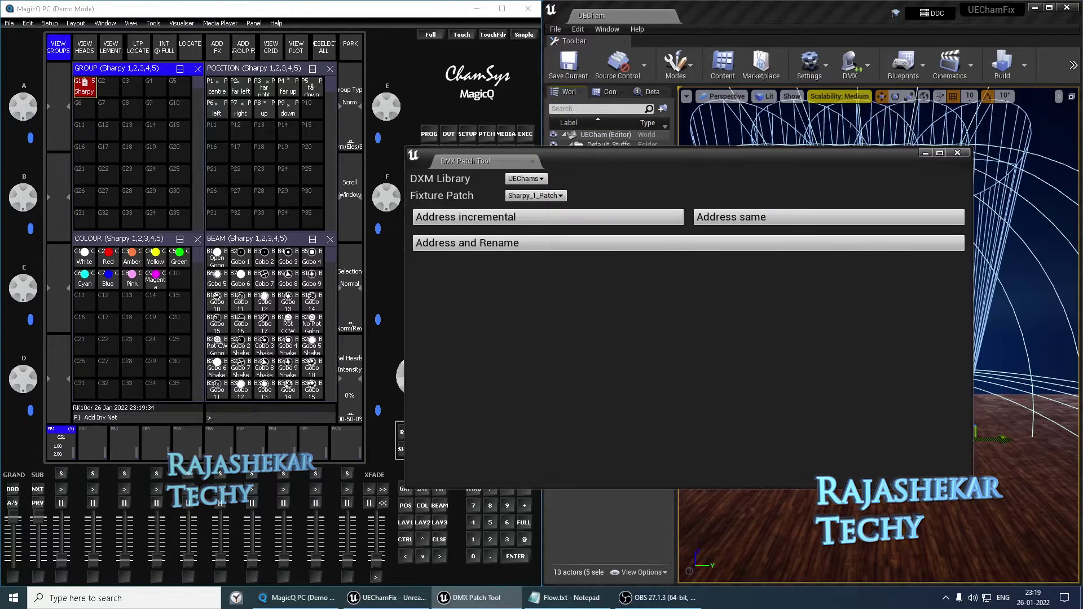
click(526, 178)
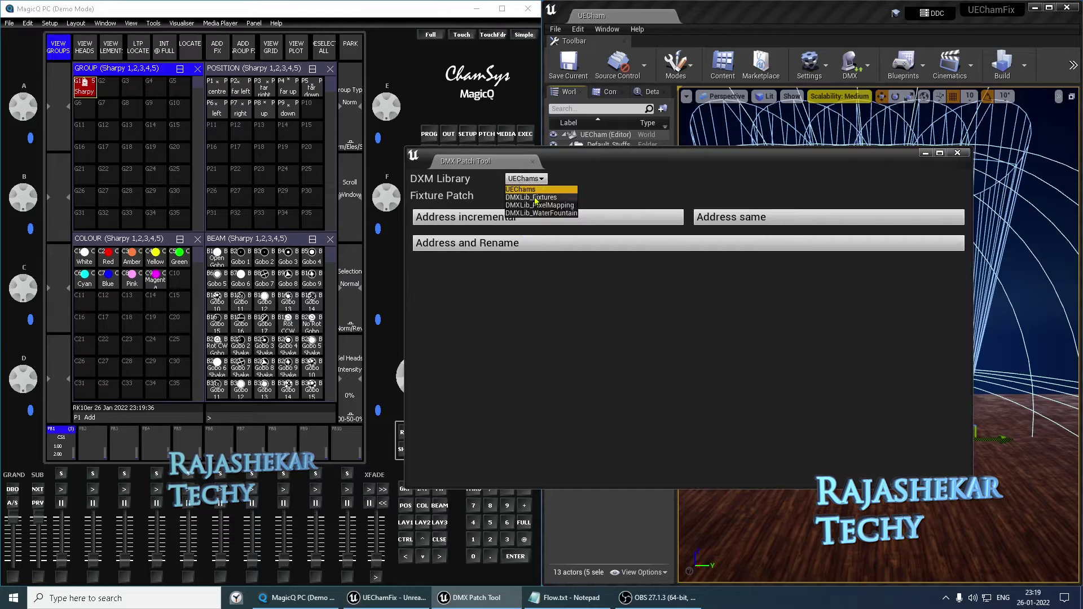
click(539, 192)
click(539, 195)
click(538, 335)
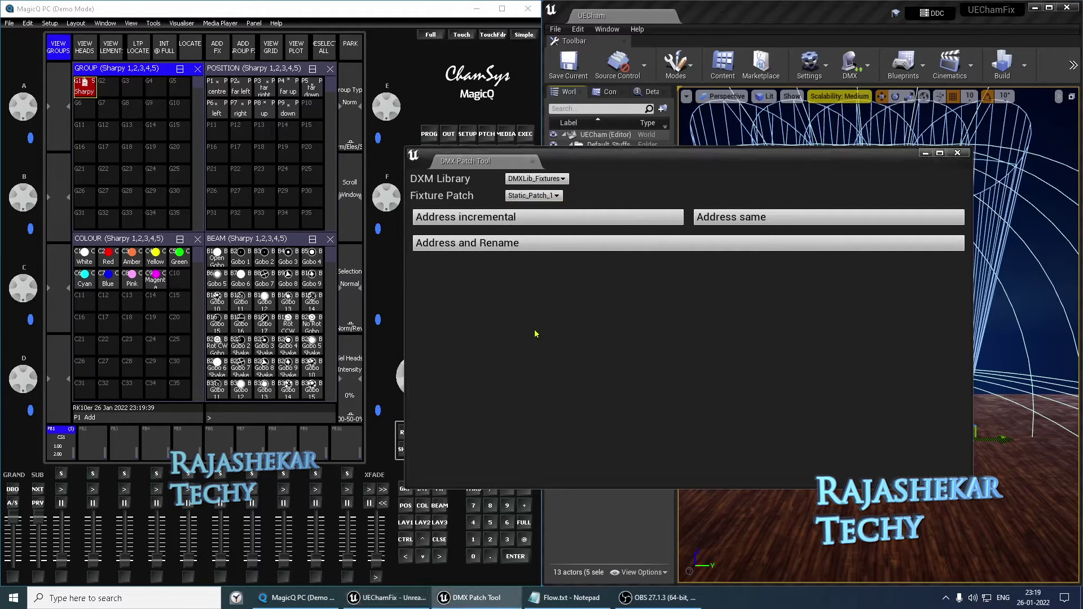
click(515, 218)
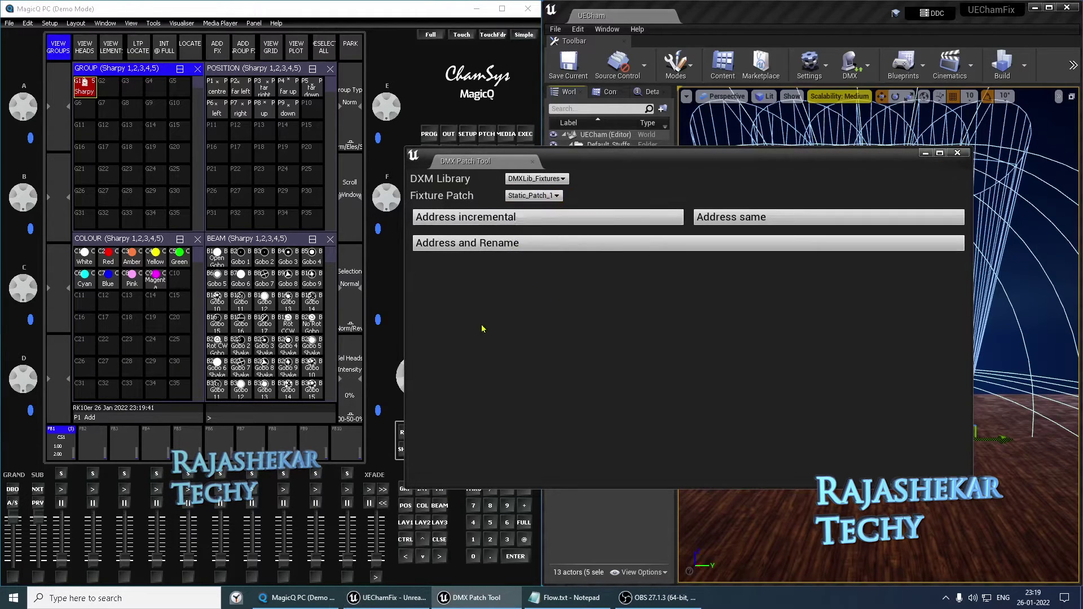
click(957, 152)
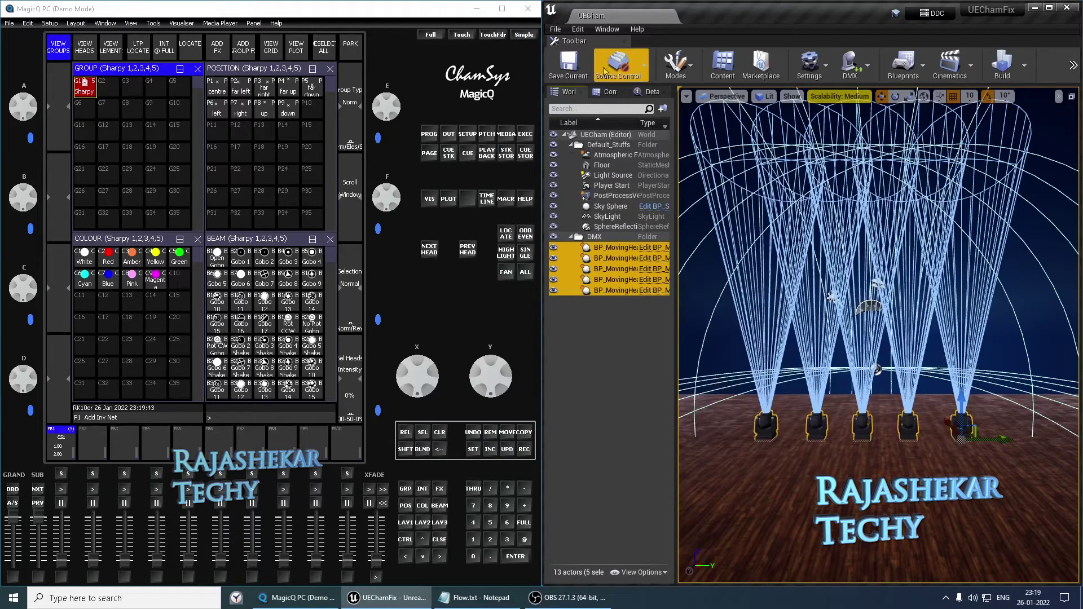
Inspect the DMX library and fixture patch assigned to the DMX component of BP_MovingHead_Child3.
click(597, 280)
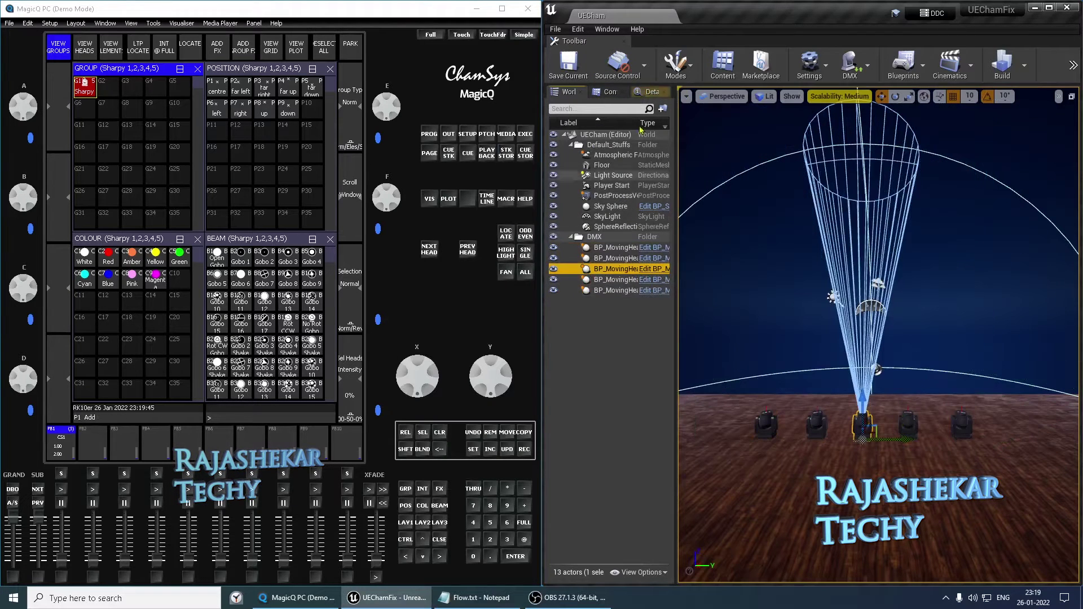
click(649, 92)
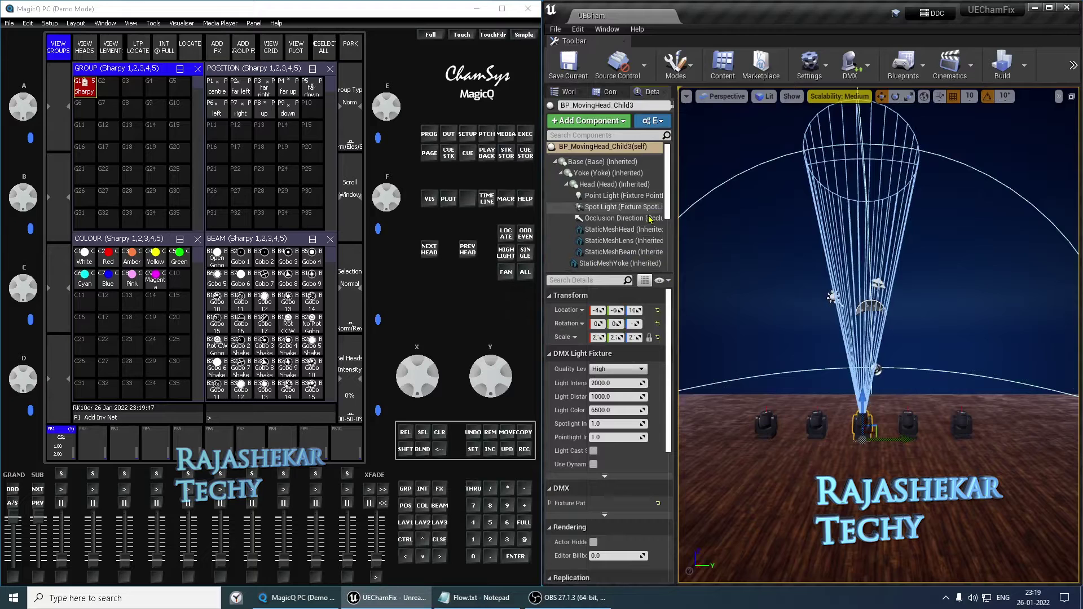
scroll(621, 237, down, 3)
click(605, 265)
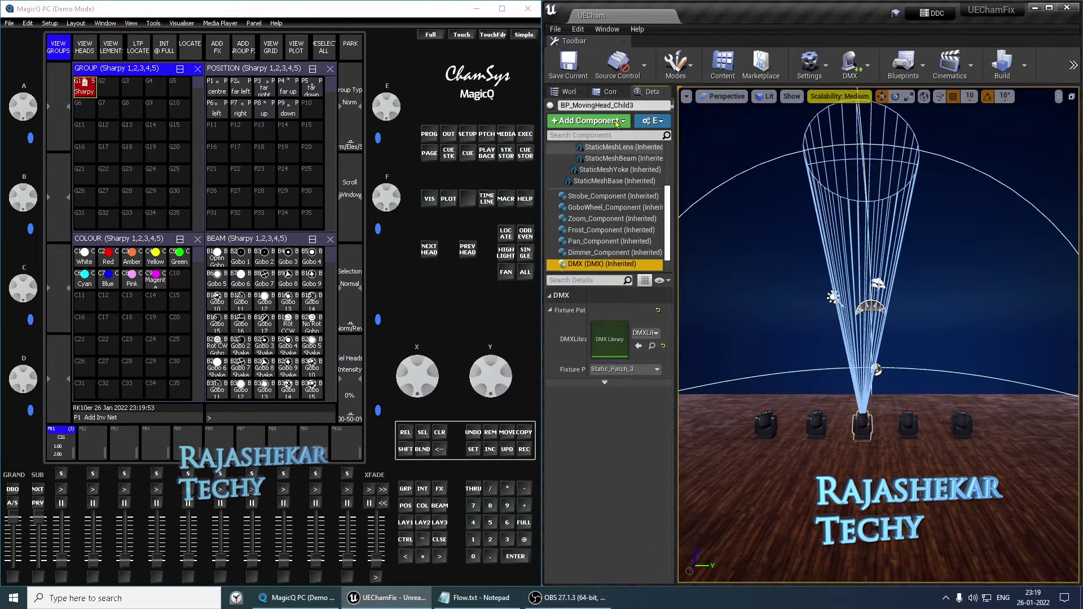
Play the level in Unreal, raise the first MagicQ playback to test the lights, and stop the play session.
click(818, 180)
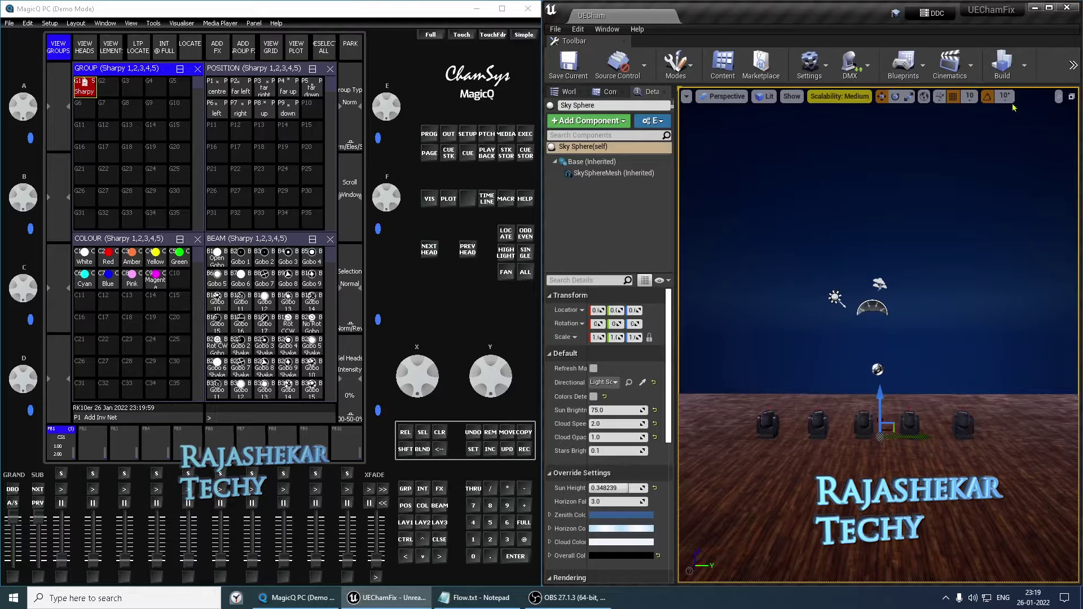
click(1073, 65)
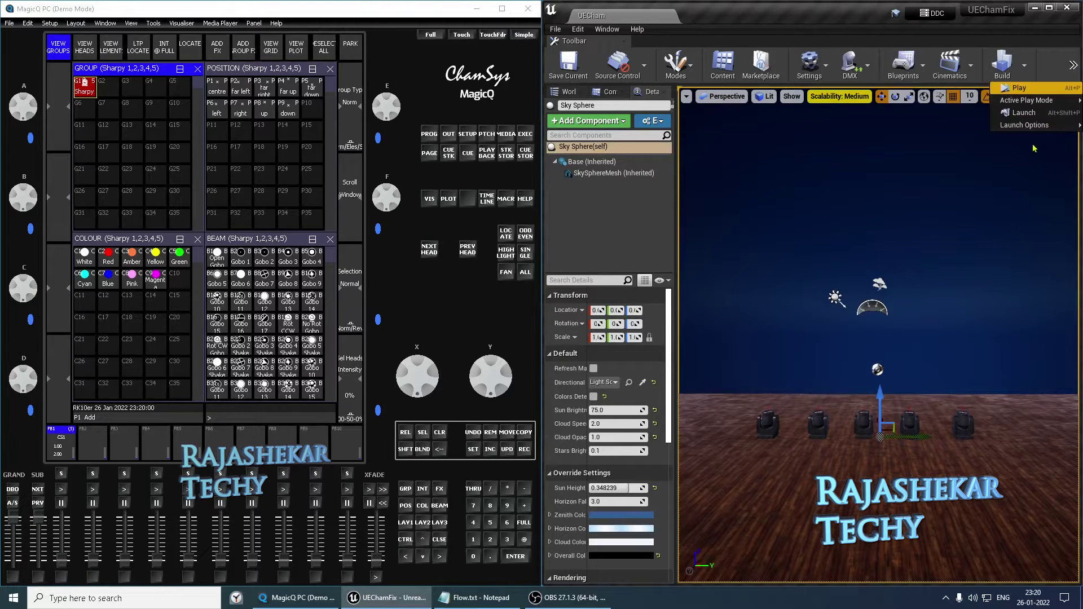
click(1018, 89)
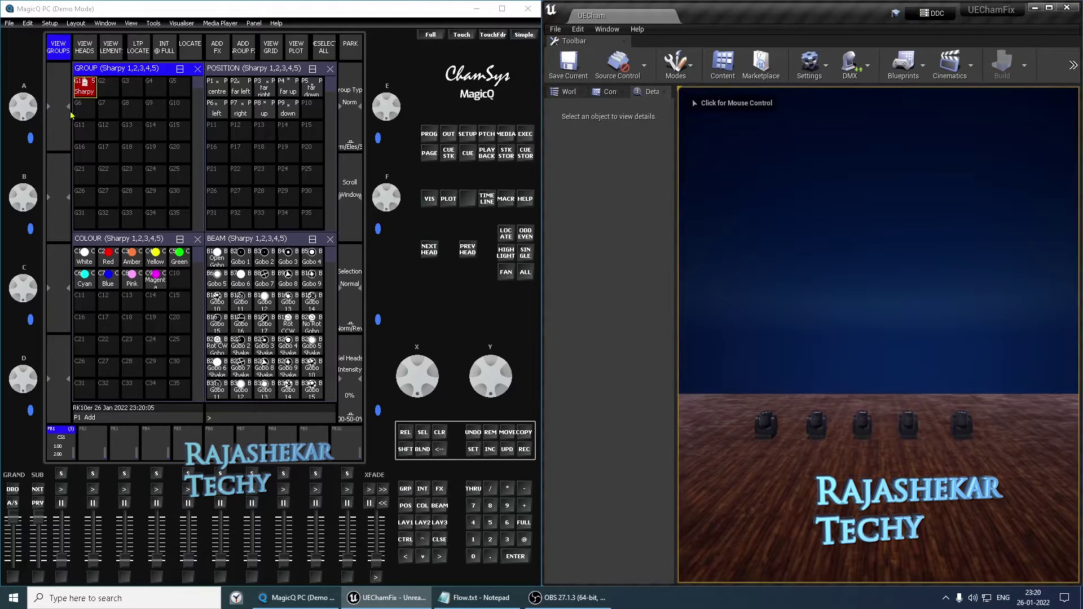
click(61, 561)
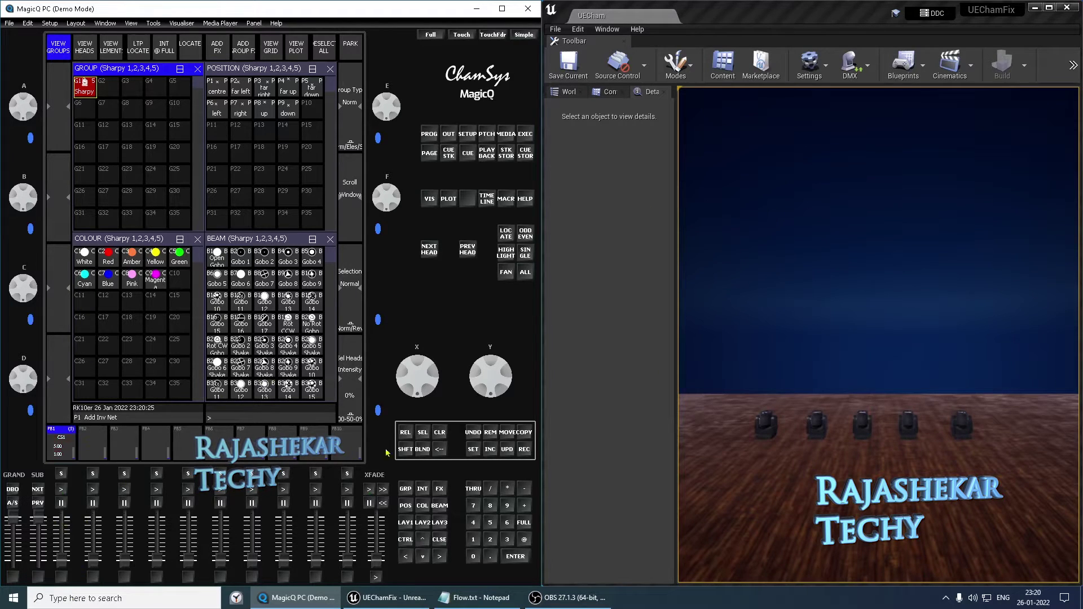
click(1075, 68)
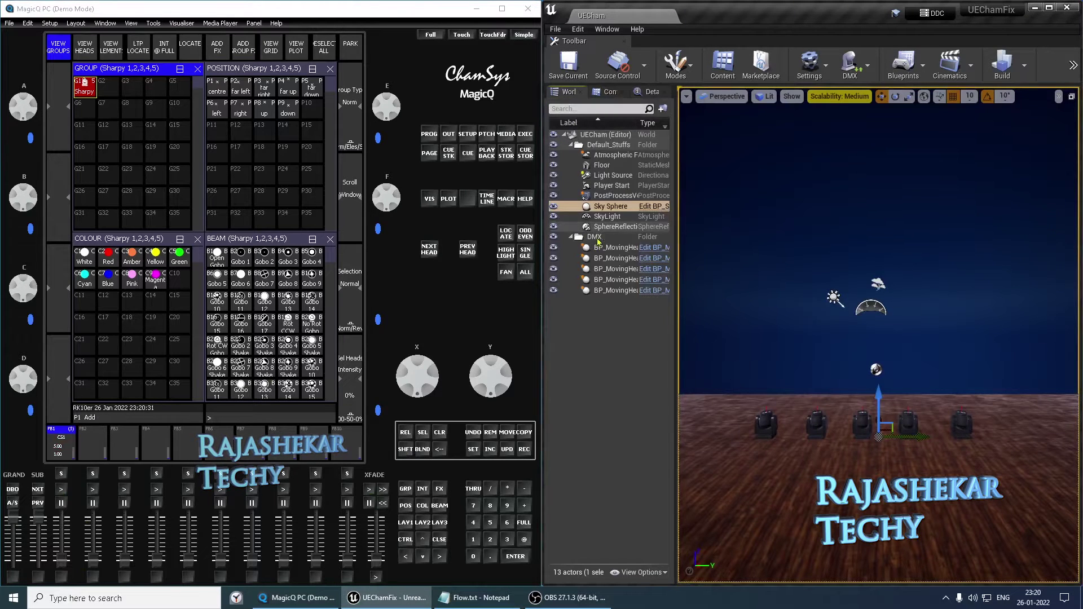
Patch all five moving heads with incremental addresses, using the UEChams library and starting fixture patch Sharpy_1_Patch.
click(615, 247)
shift+click(615, 290)
click(648, 92)
click(867, 72)
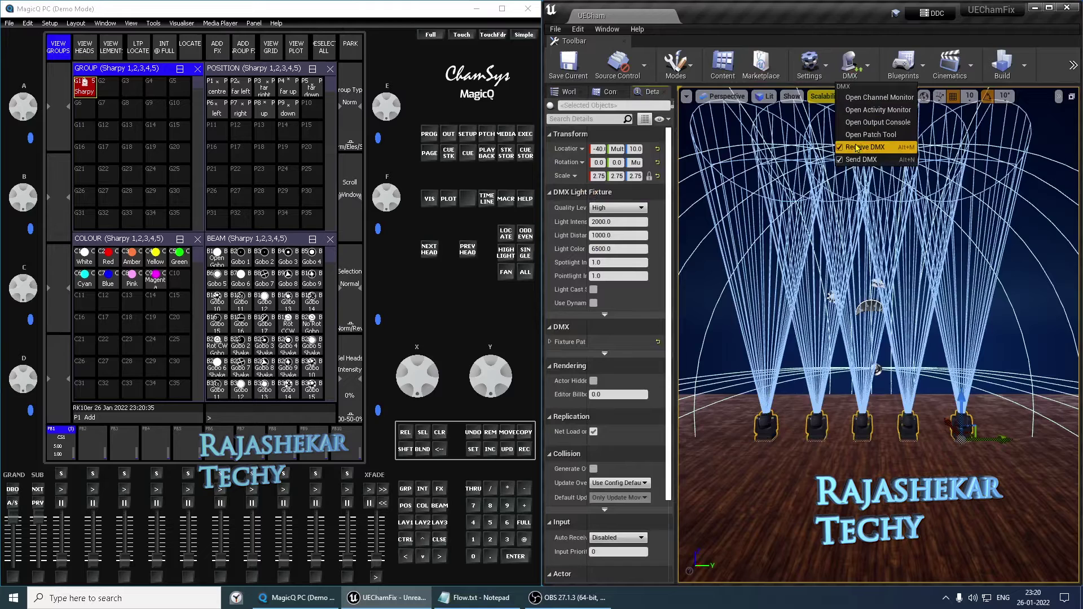
click(863, 146)
click(540, 179)
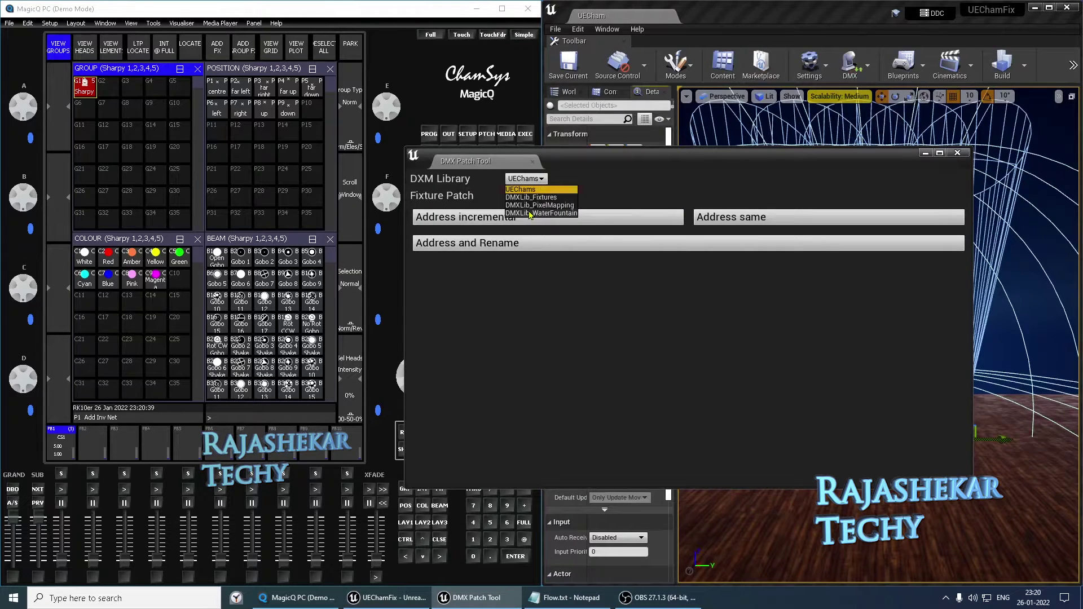
click(521, 190)
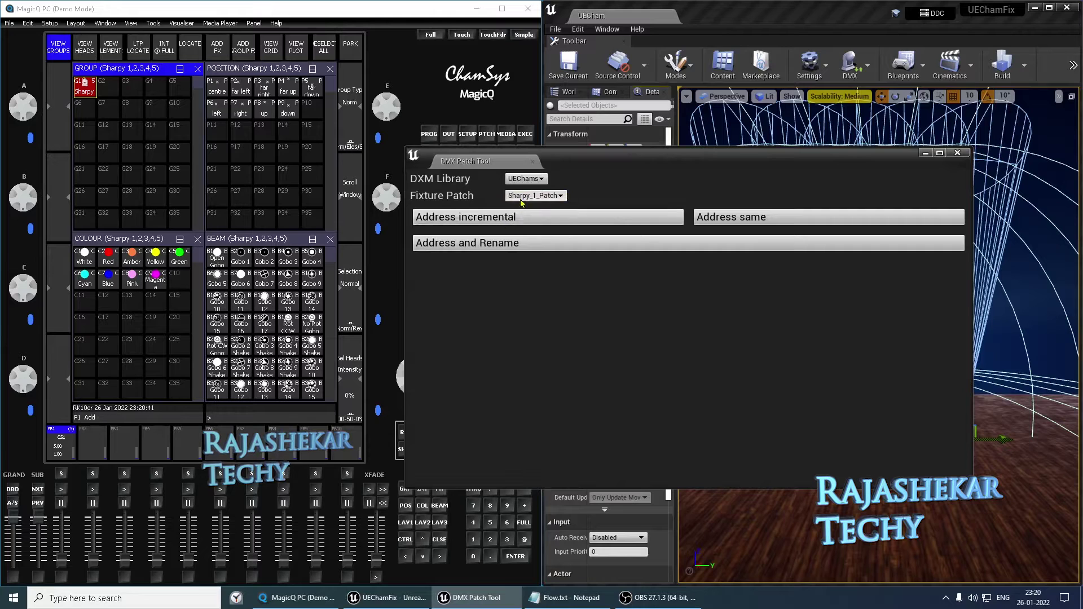
click(522, 197)
click(526, 211)
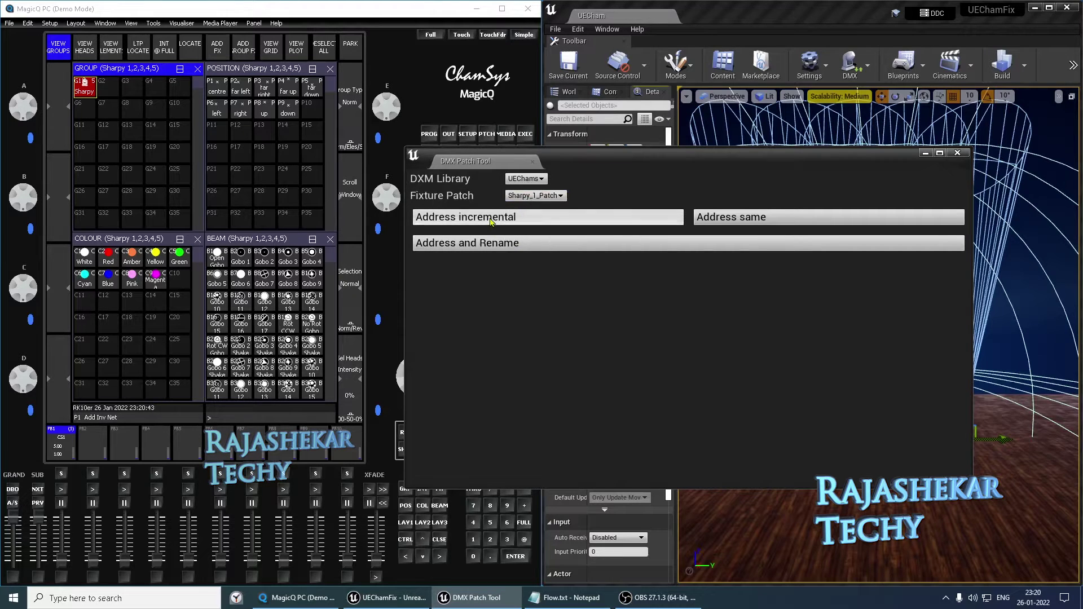
click(957, 153)
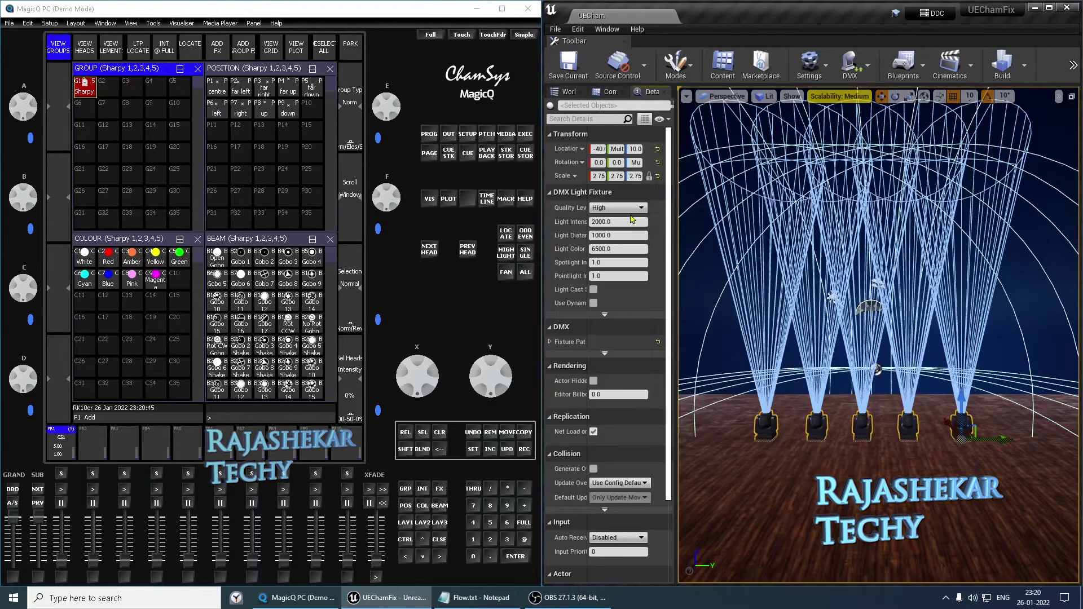
Check the fixture patch assigned to the DMX component of BP_MovingHead_Child2.
click(568, 92)
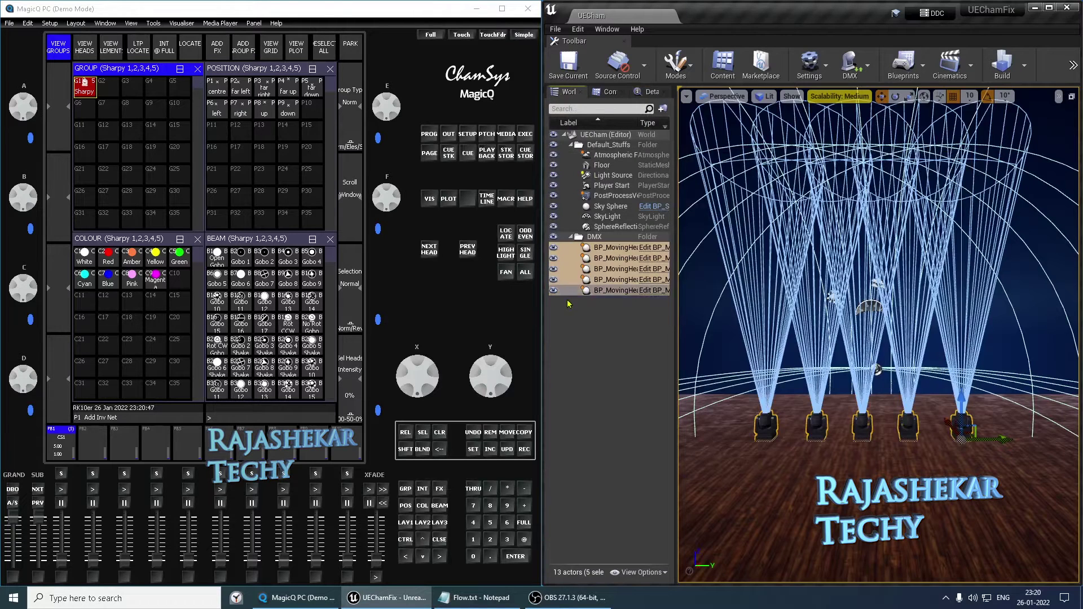
click(609, 338)
click(615, 258)
click(645, 94)
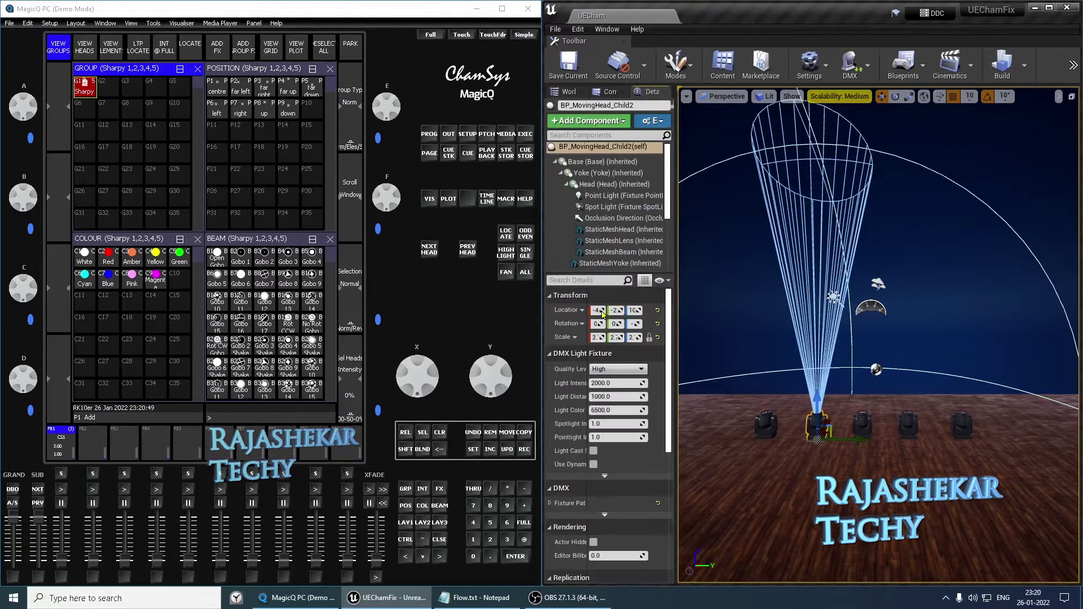
scroll(663, 257, down, 2)
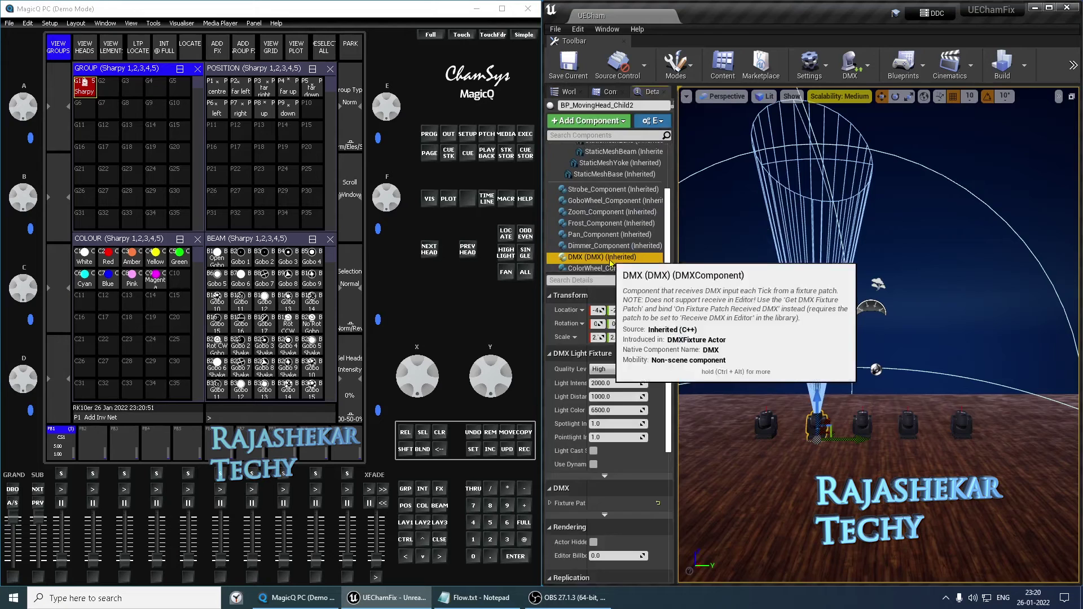
click(657, 257)
Check the DMX component of BP_MovingHead_Child5 and list its available fixture patches.
click(566, 92)
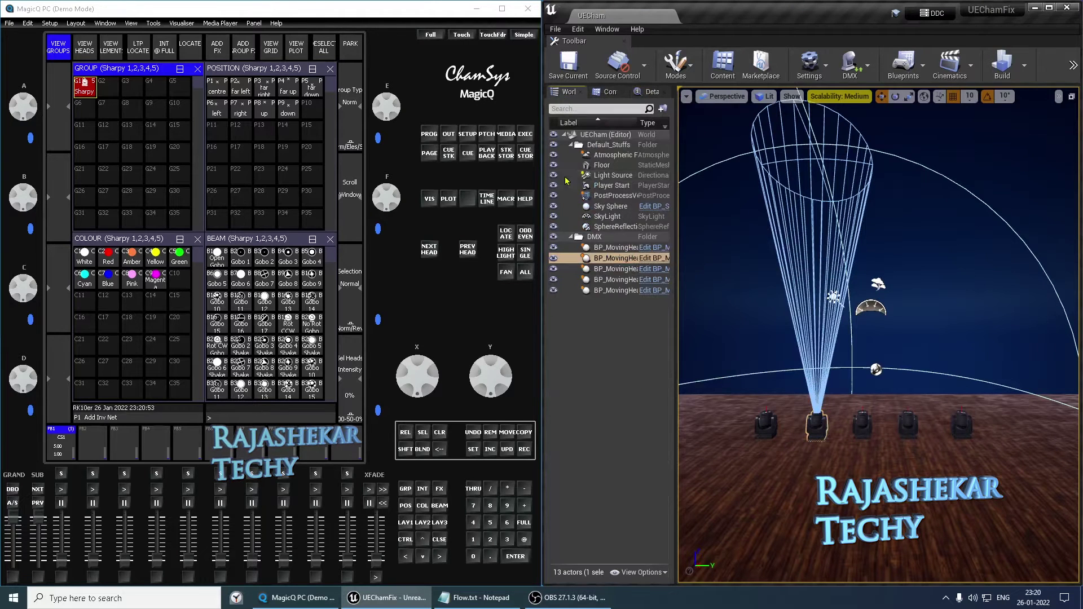
click(615, 290)
click(647, 94)
scroll(621, 226, down, 2)
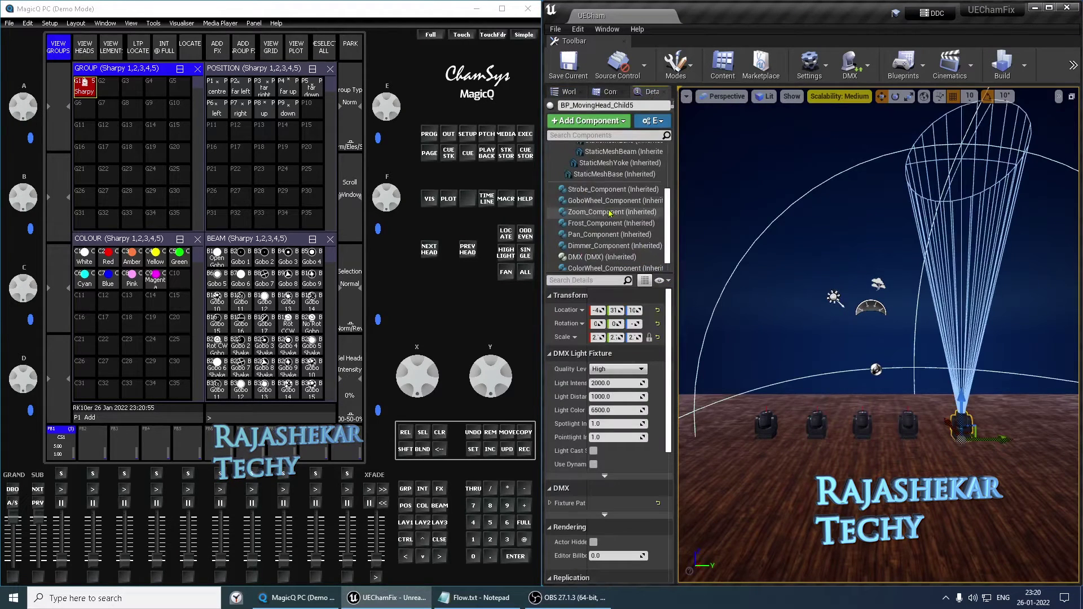
click(606, 257)
click(623, 369)
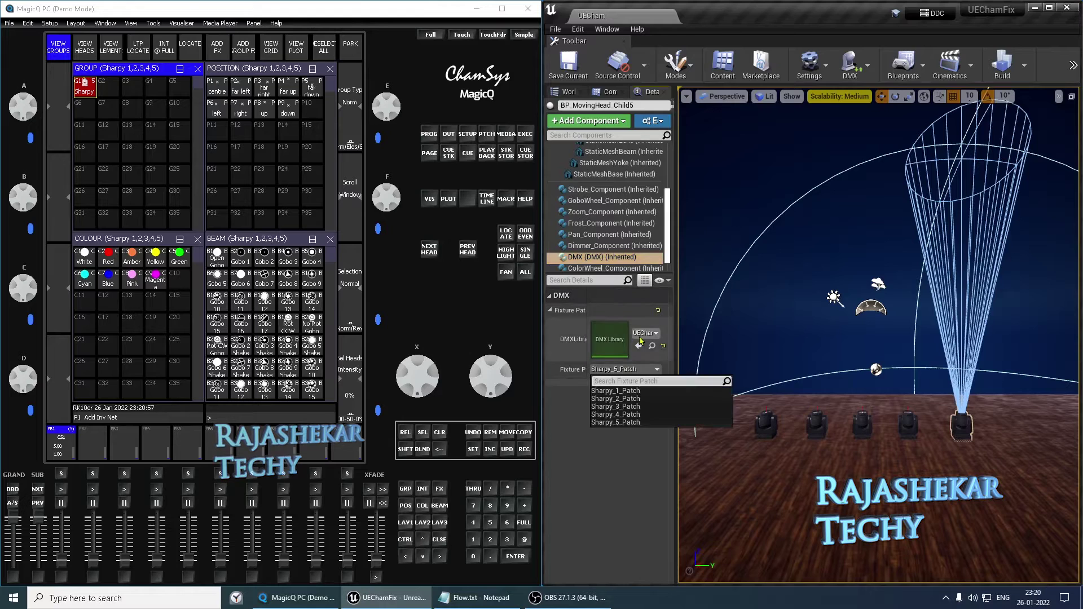
Keep Sharpy_5_Patch assigned to BP_MovingHead_Child5, then play the level and raise the first MagicQ playback to test the lights.
click(598, 418)
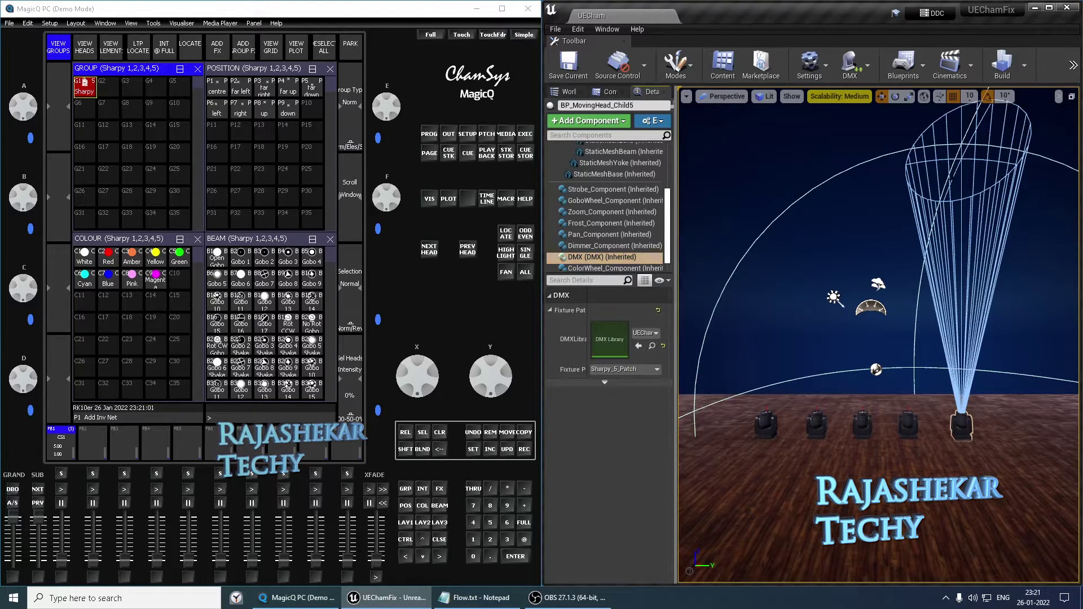
click(1074, 65)
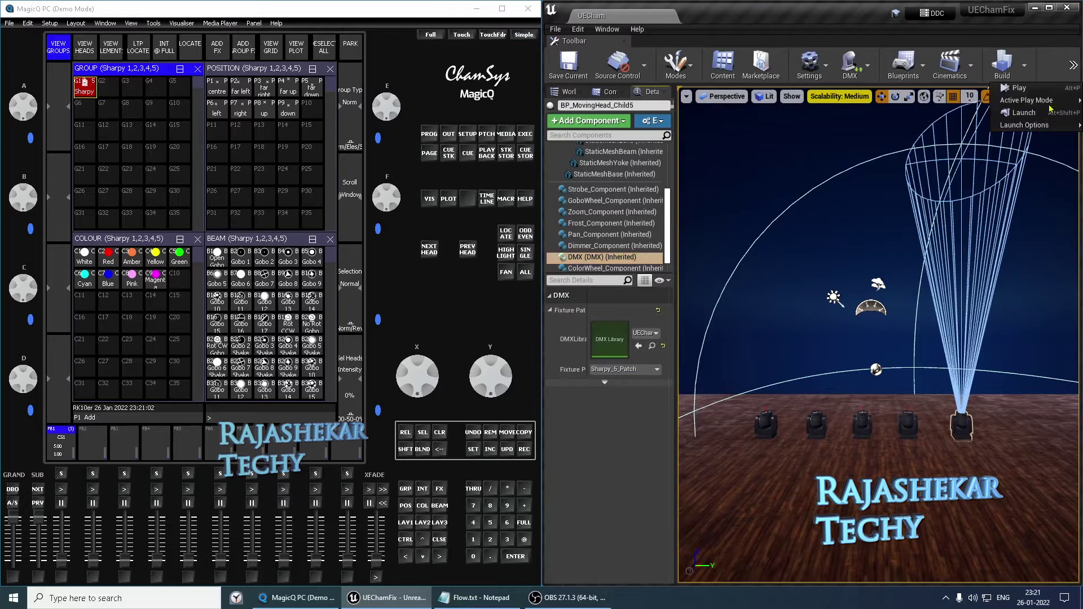
click(1020, 89)
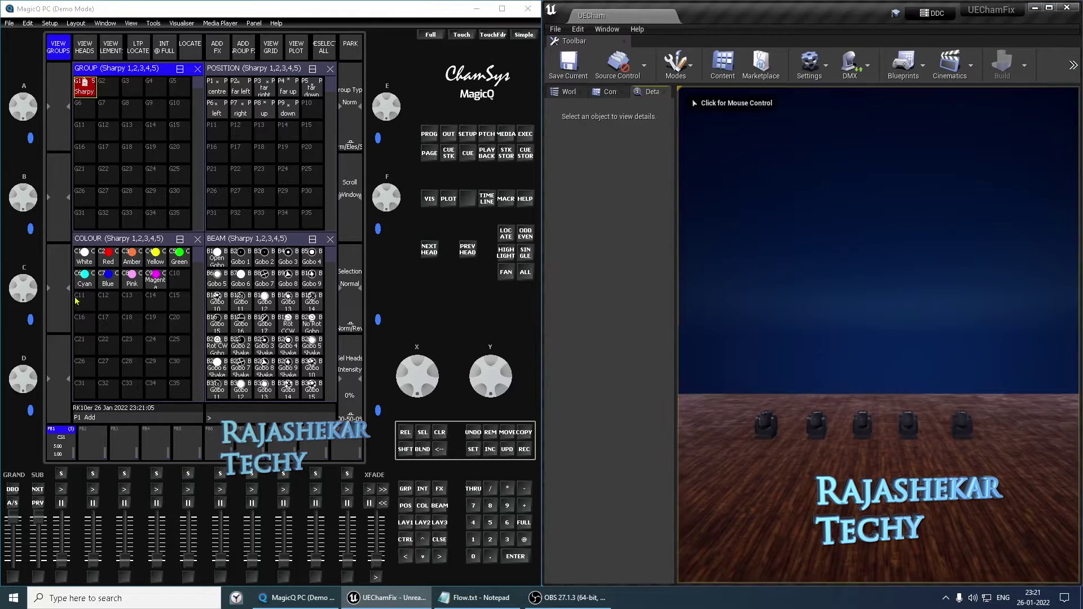
click(118, 381)
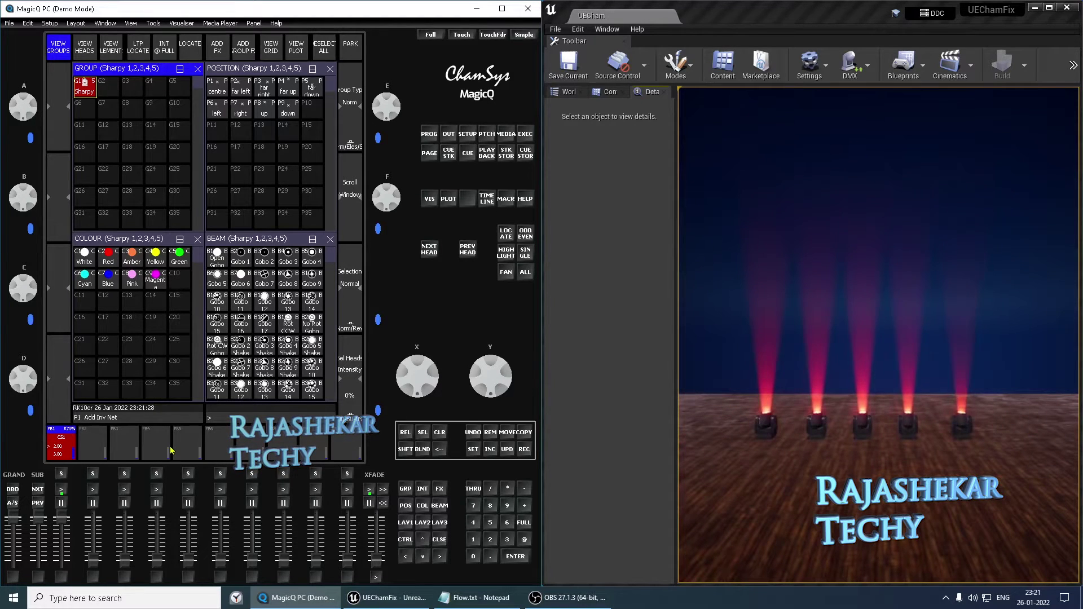
Check the Flow.txt note on the required Net host options for a single network card and return to MagicQ.
key(alt+Tab)
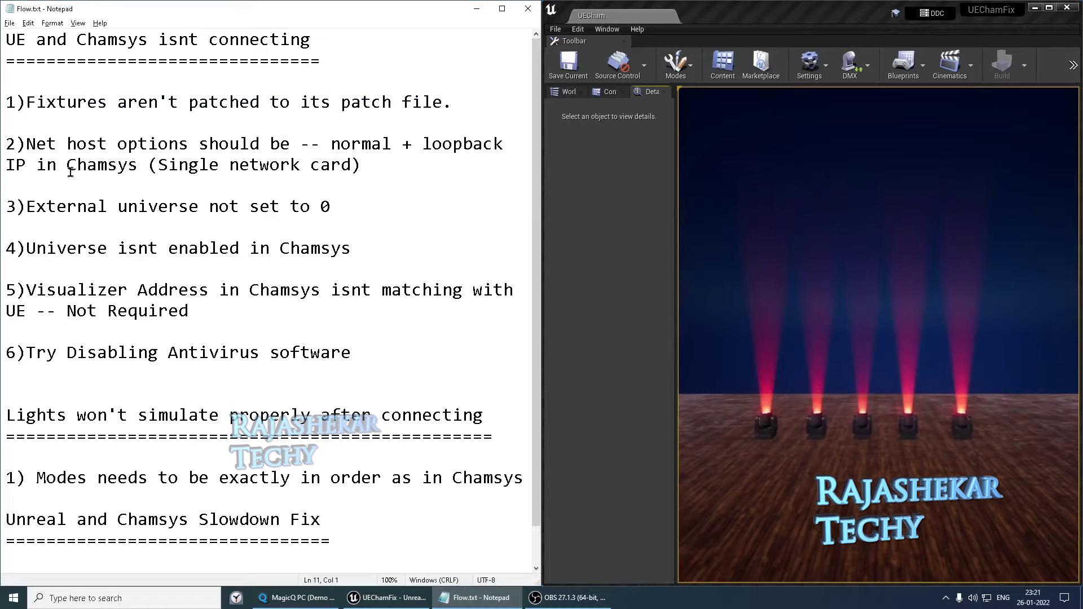
drag(332, 145, 198, 187)
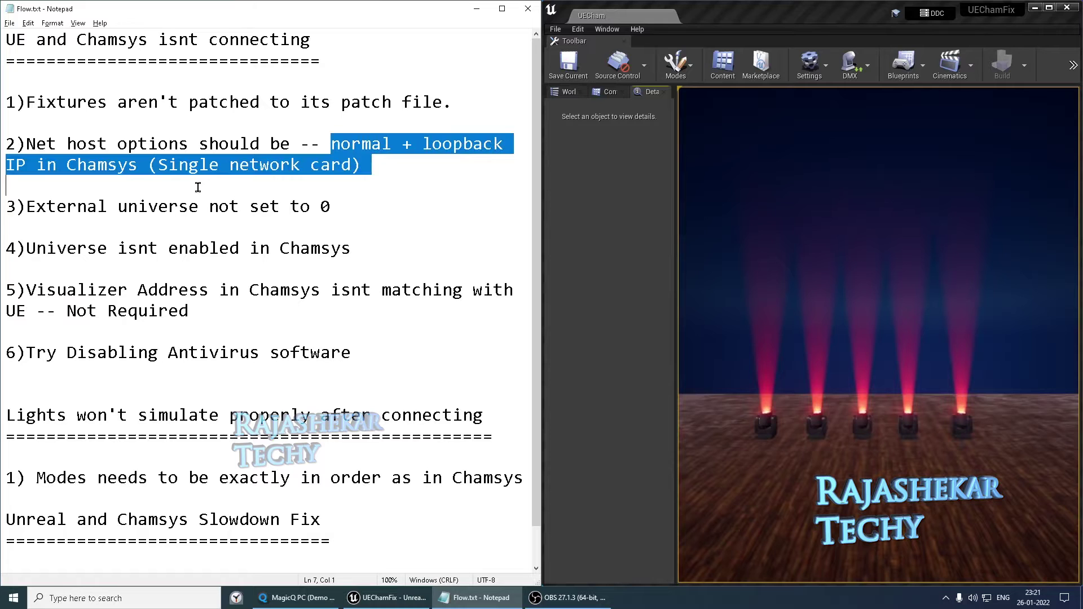
click(207, 187)
click(476, 9)
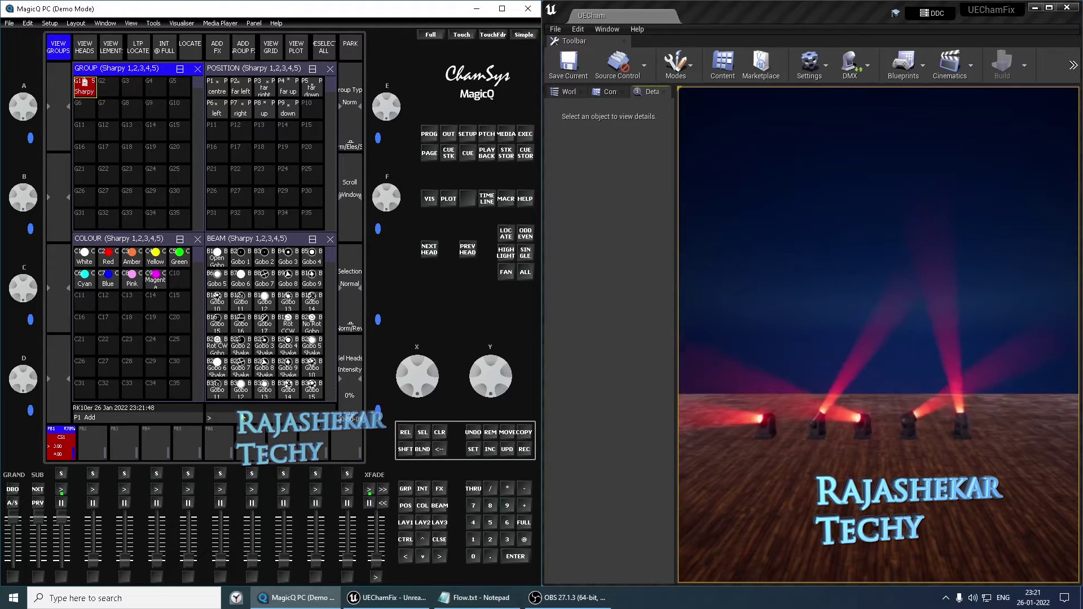
Try the MagicQ network setting Net host options at Normal, testing the first playback against the running Unreal level.
drag(60, 518, 60, 559)
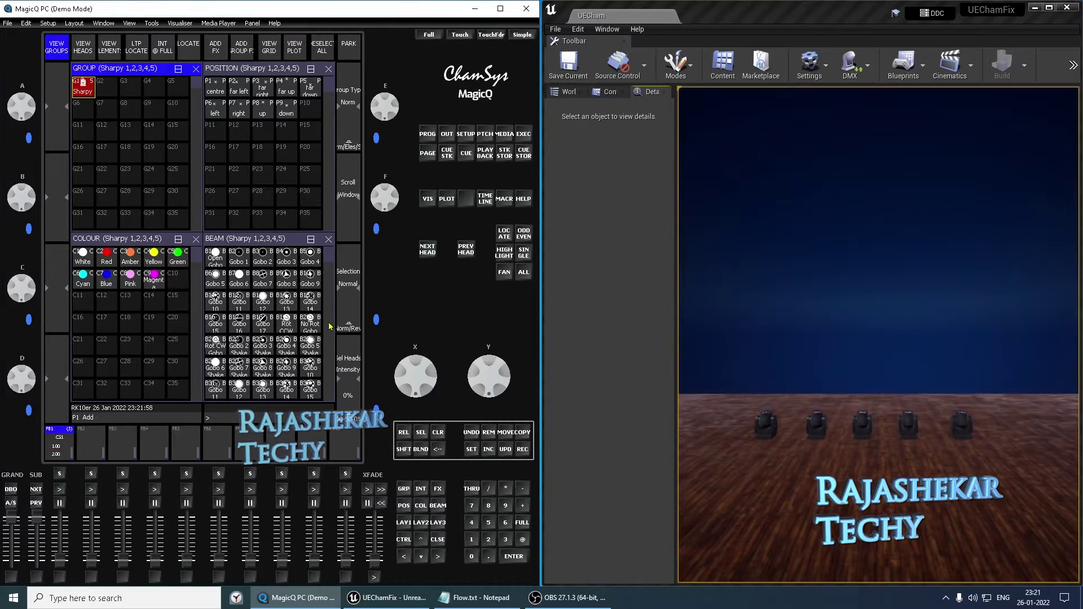
click(466, 136)
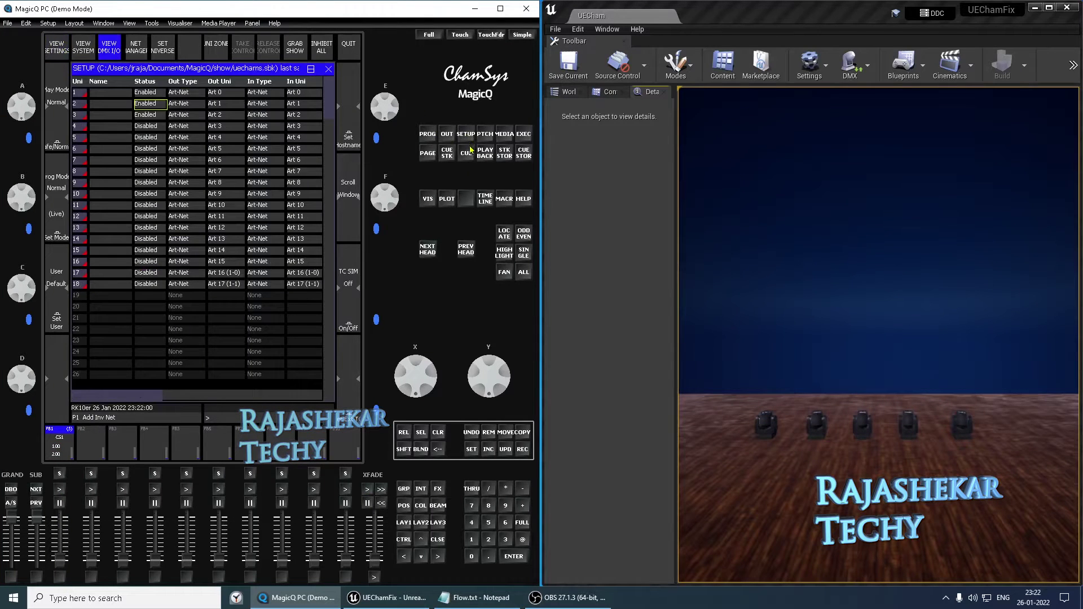
click(59, 48)
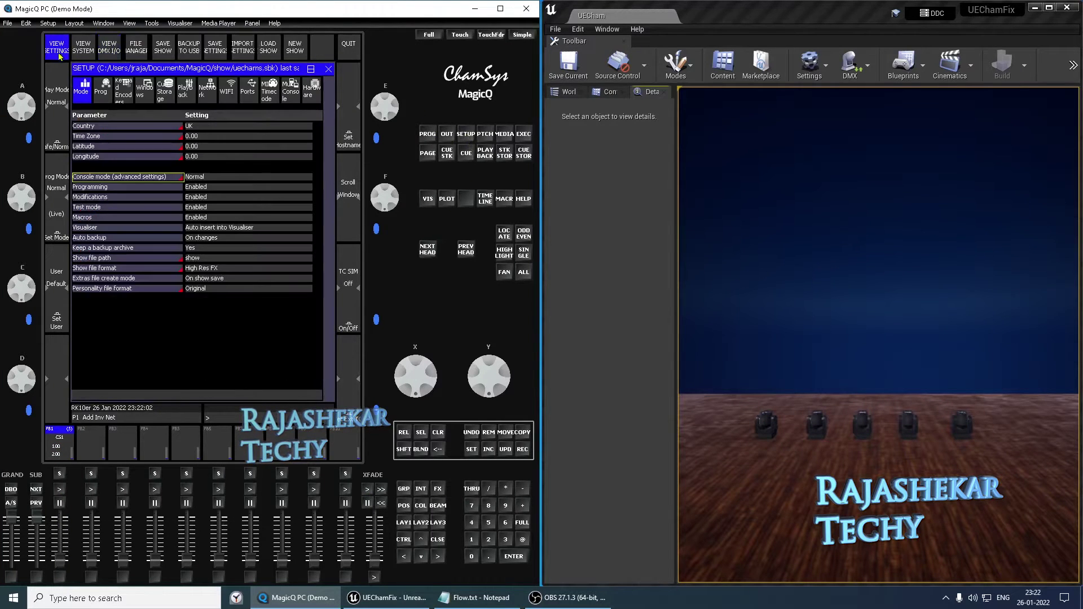
click(207, 90)
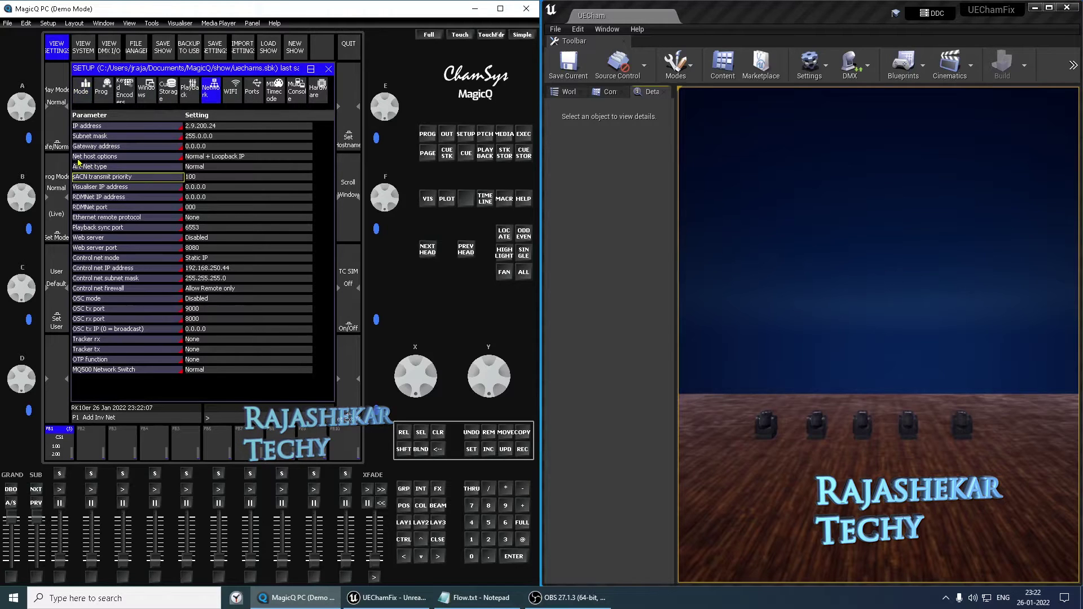
click(224, 159)
key(Return)
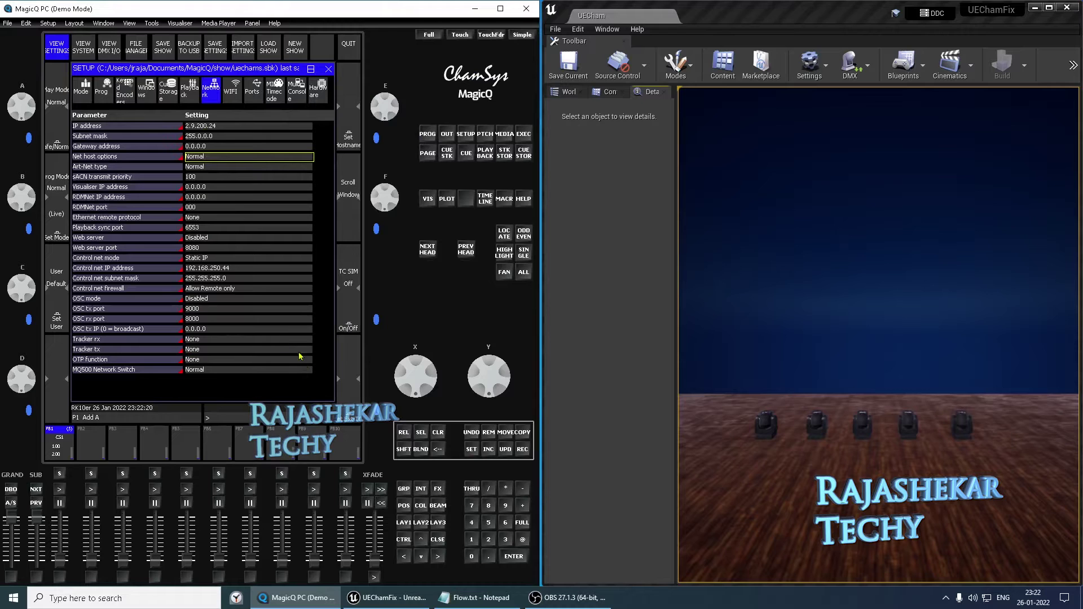
click(404, 523)
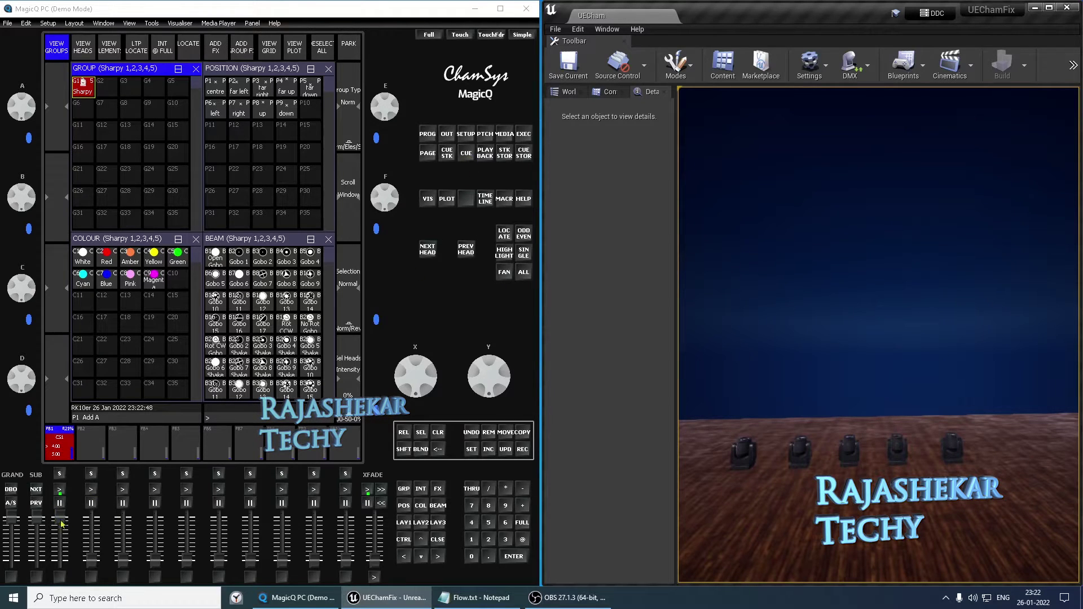
drag(59, 517, 86, 589)
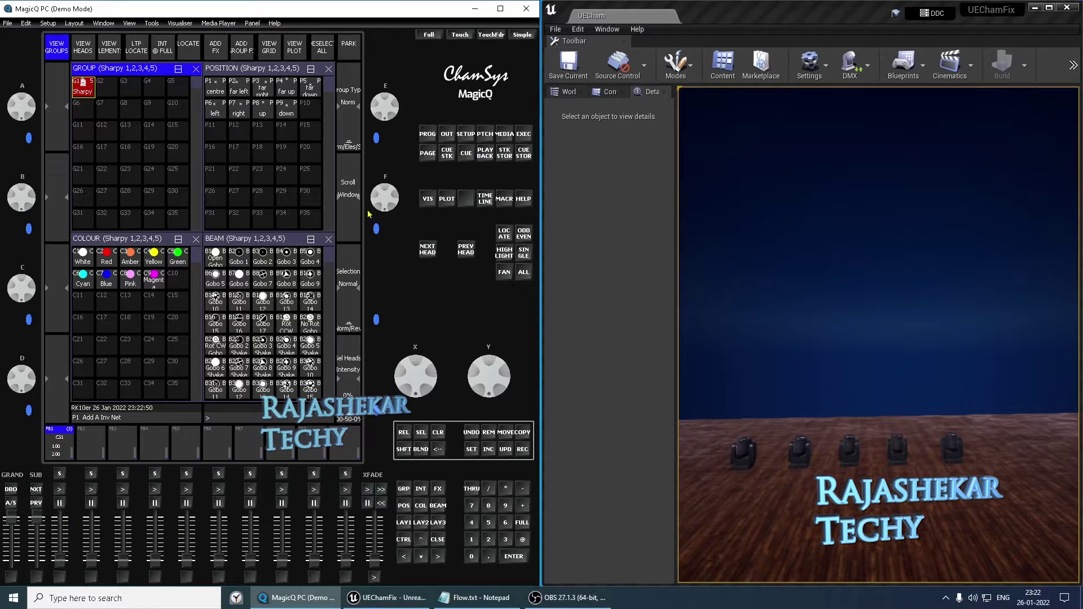
Set MagicQ's Net host options to Normal + Loopback IP and raise the first playback to test the lights.
click(466, 134)
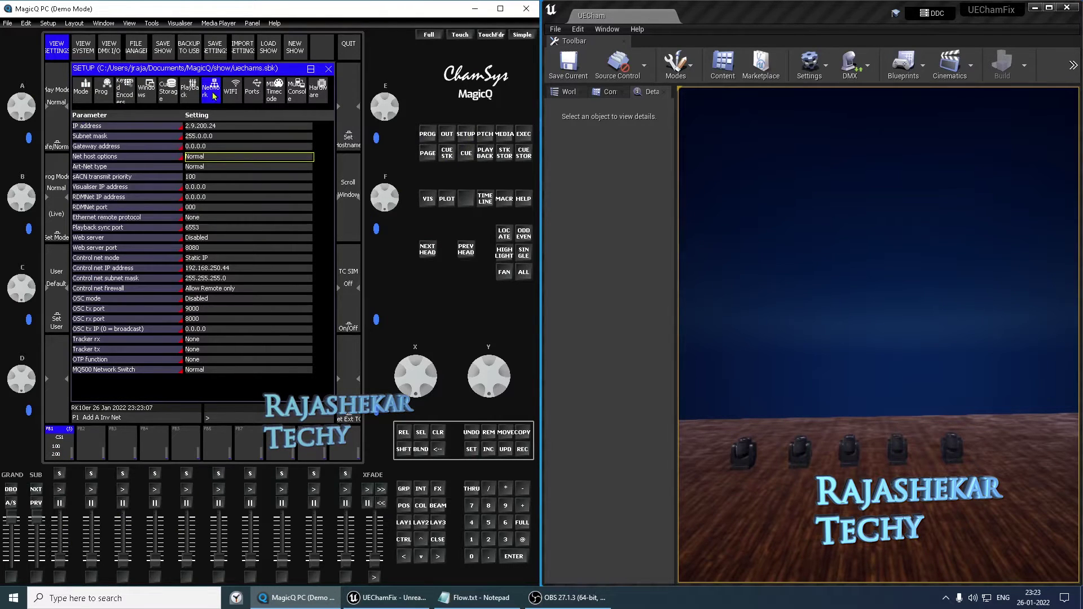
click(214, 160)
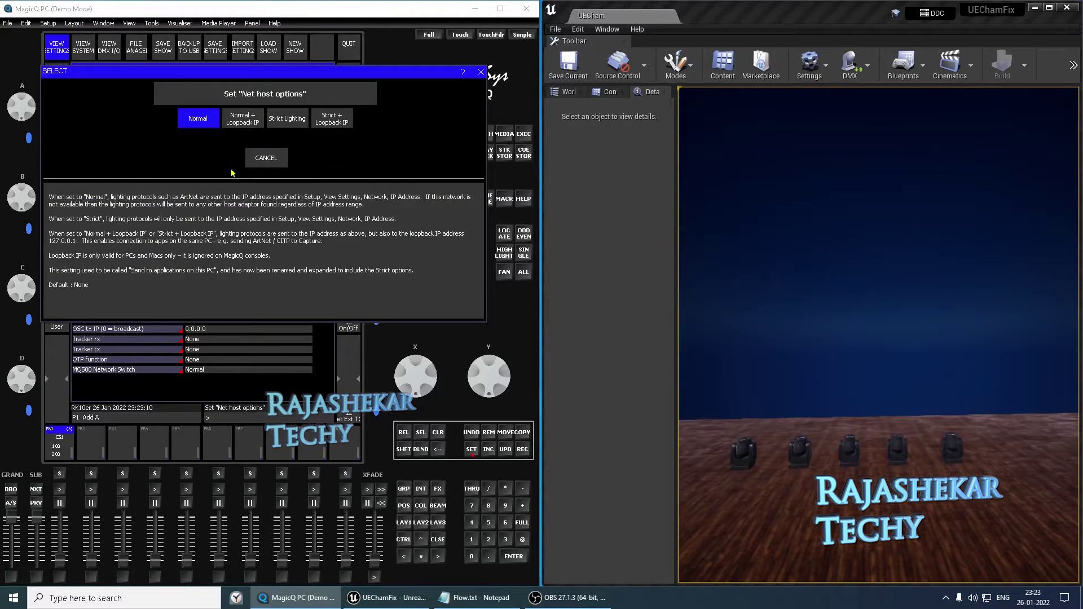
click(239, 123)
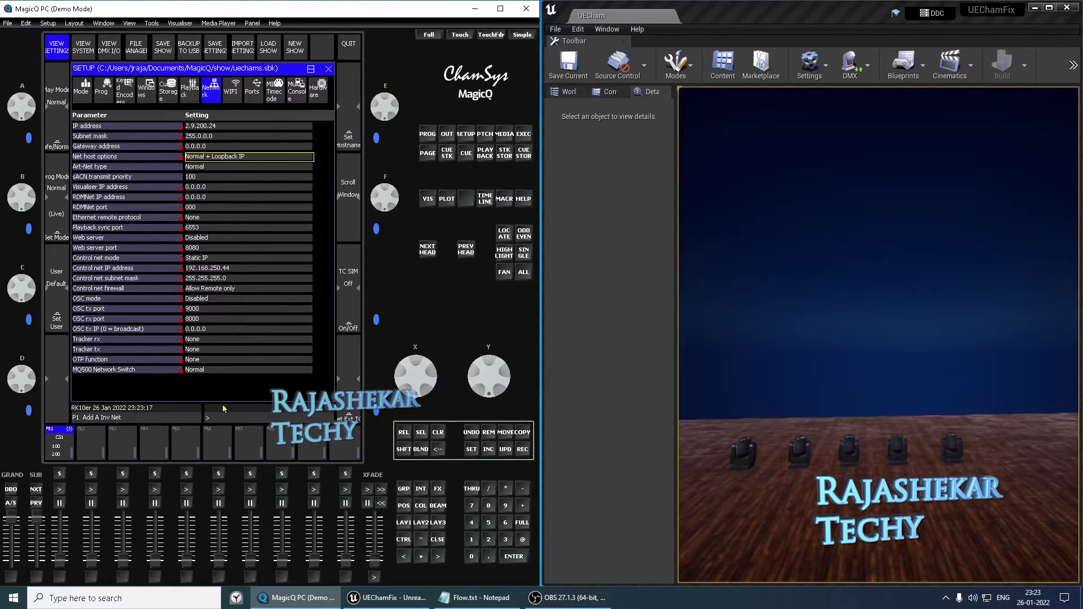
click(404, 489)
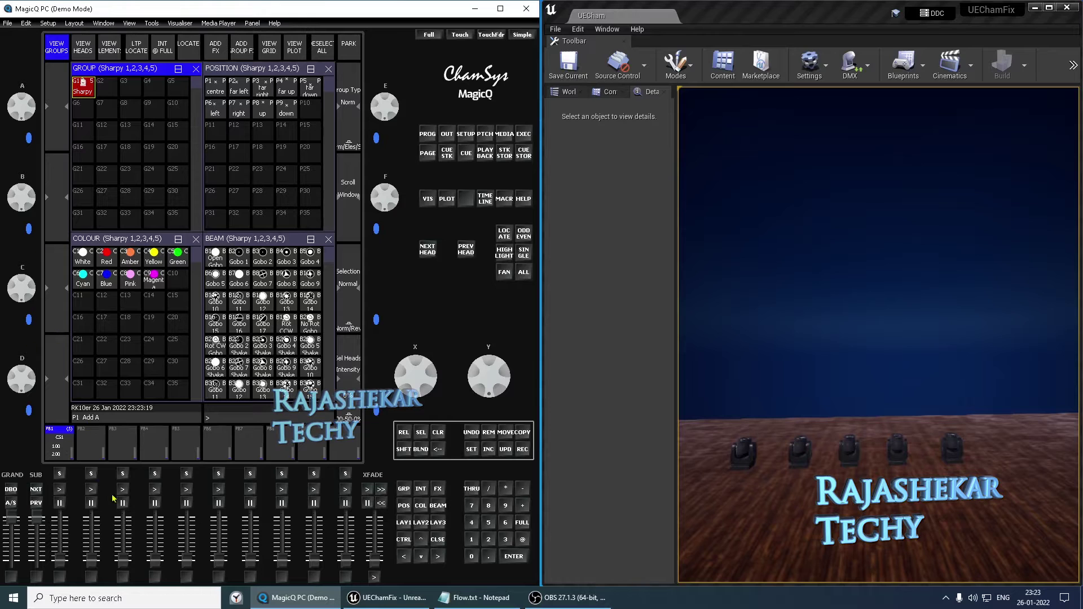
drag(64, 559, 64, 526)
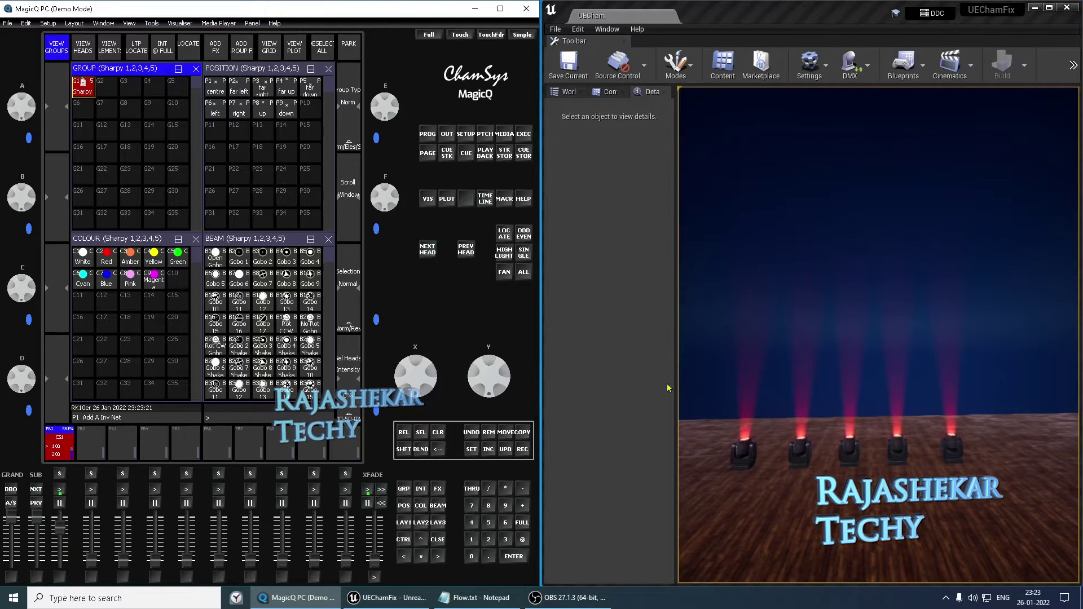
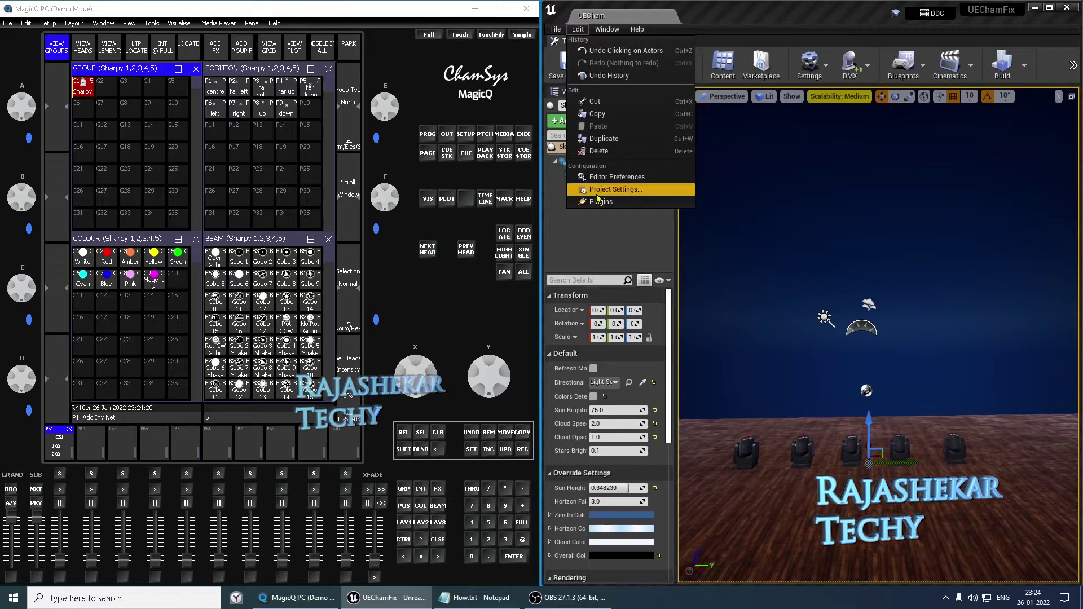
Set Extern Universe Start to 1 for both the input and output ports in Unreal's DMX Plugin project settings.
click(608, 190)
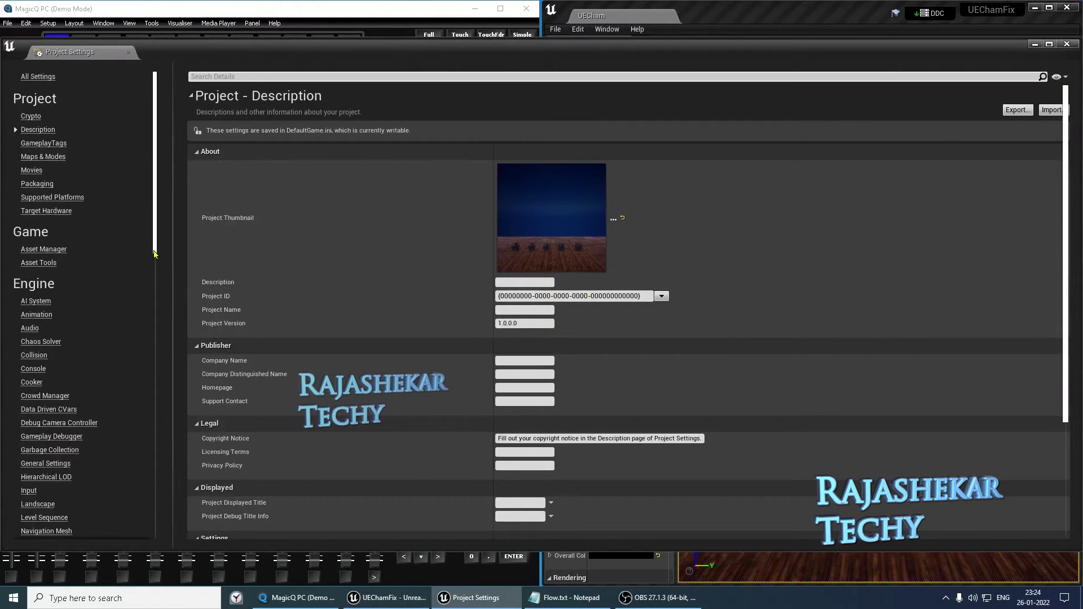
scroll(166, 344, down, 3)
scroll(167, 344, down, 10)
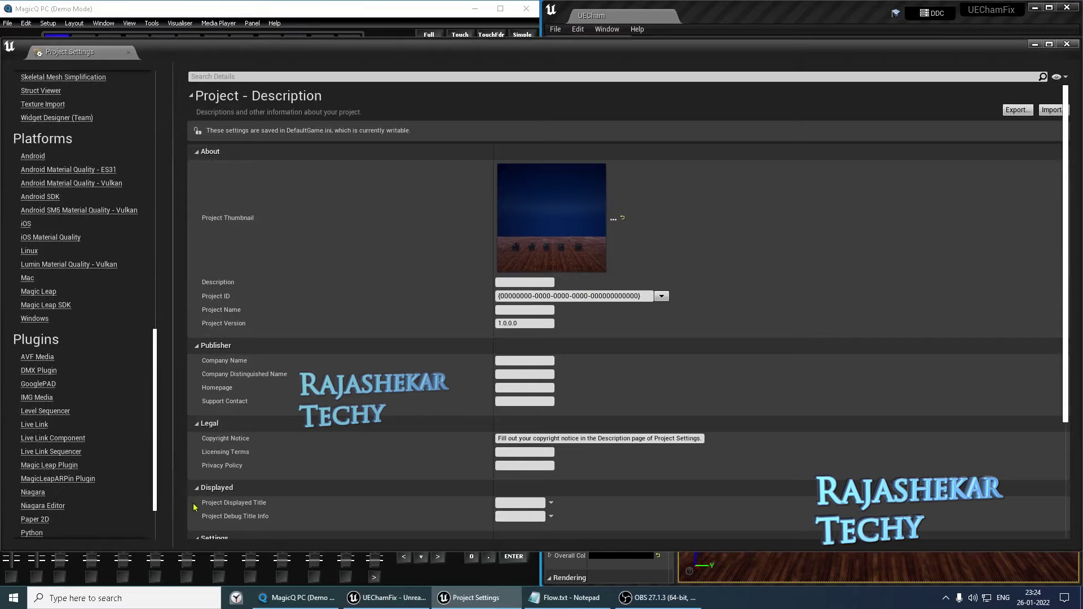
click(38, 371)
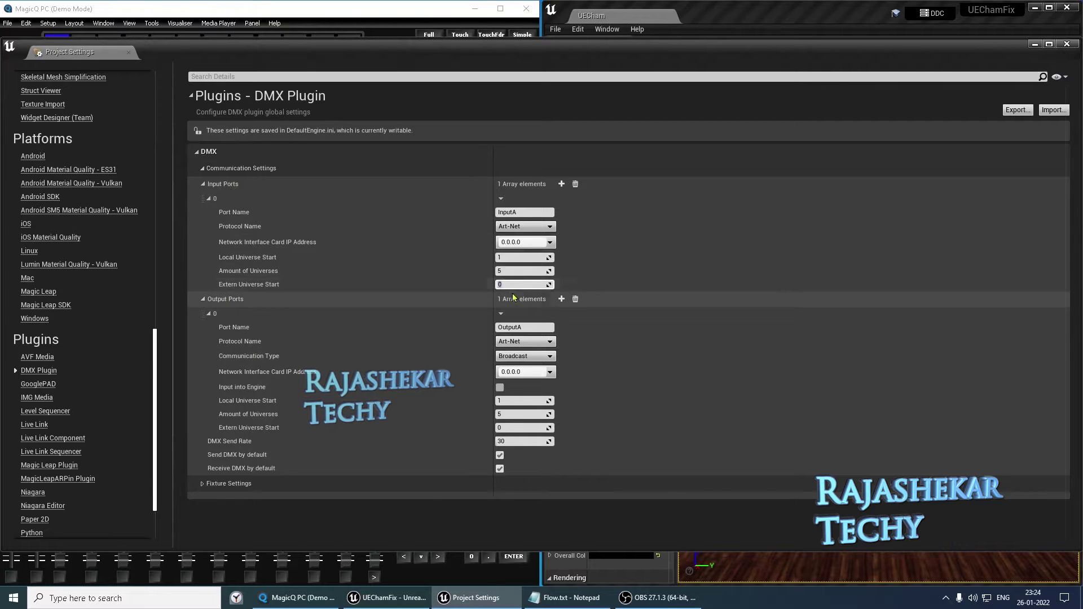
drag(506, 285, 513, 283)
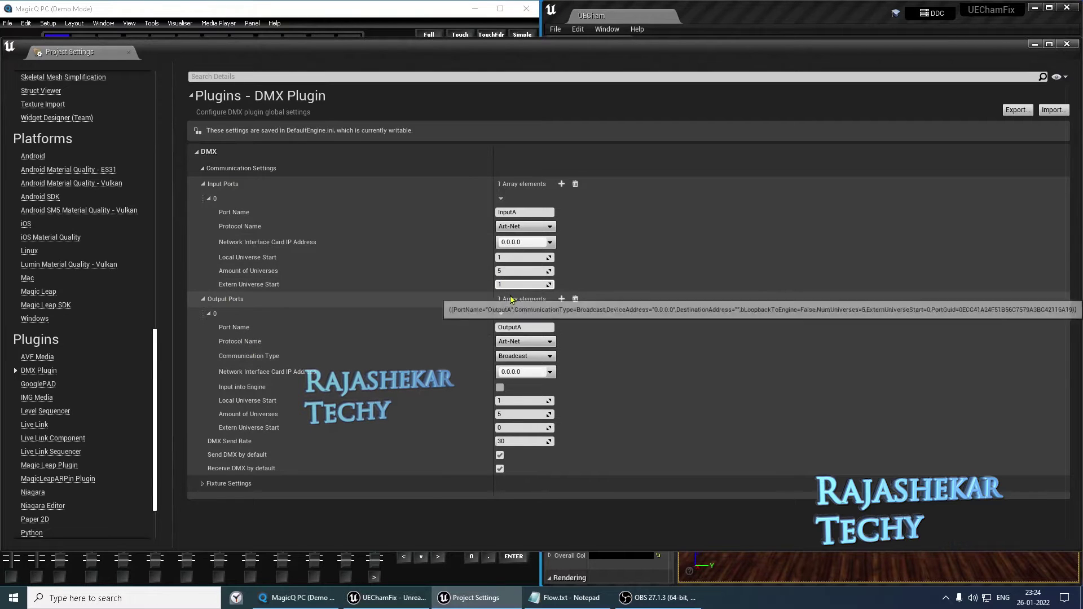
click(512, 428)
text(1)
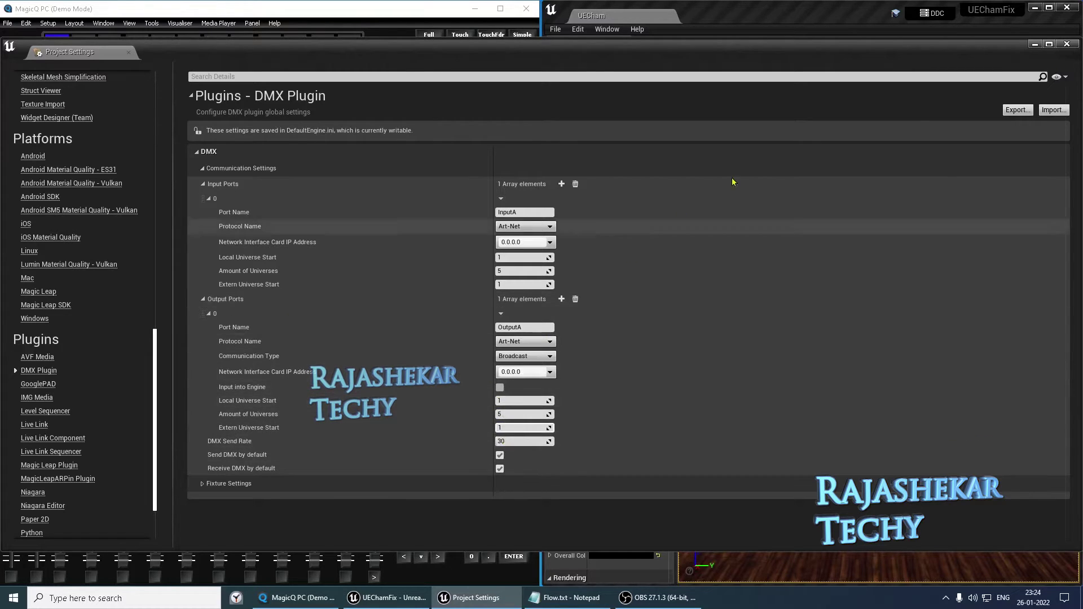
click(1067, 43)
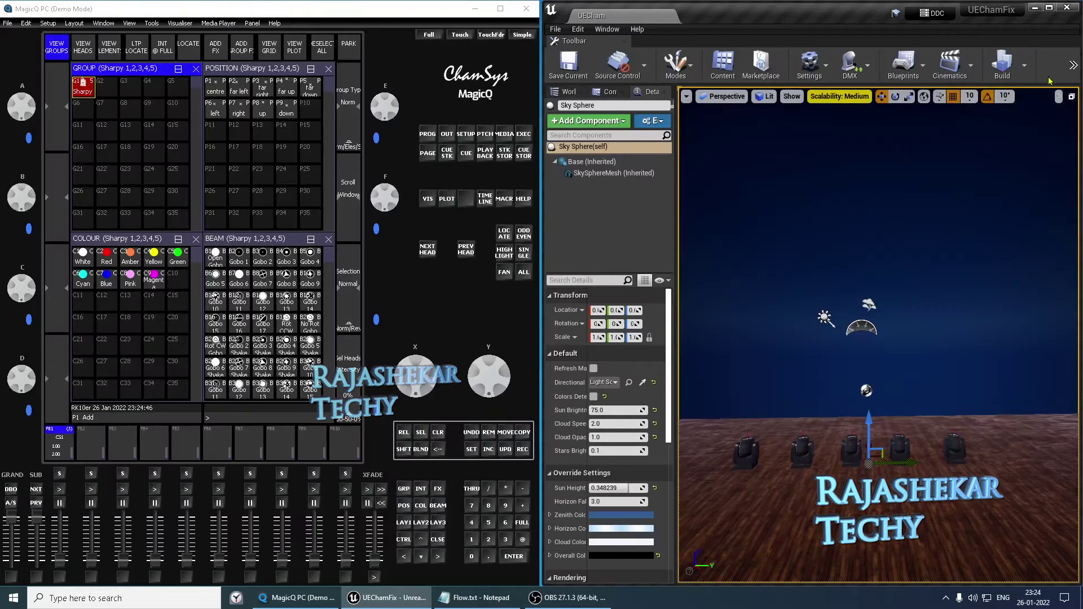
Play the Unreal level, raise and lower the first MagicQ playback to test the universe setting, and stop the play session.
click(1074, 65)
click(961, 128)
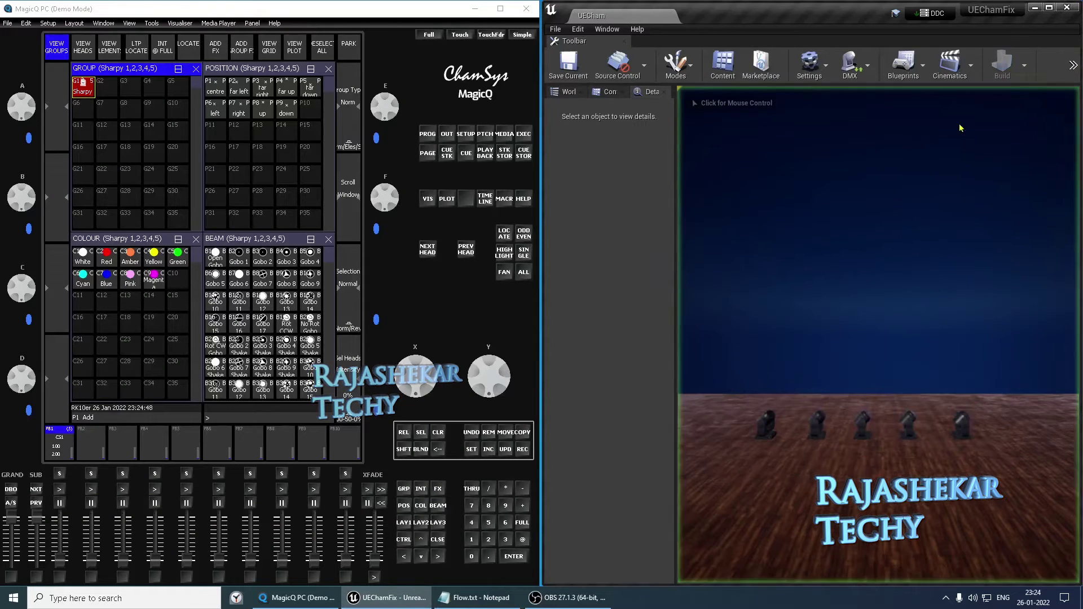
click(69, 578)
drag(61, 564, 59, 519)
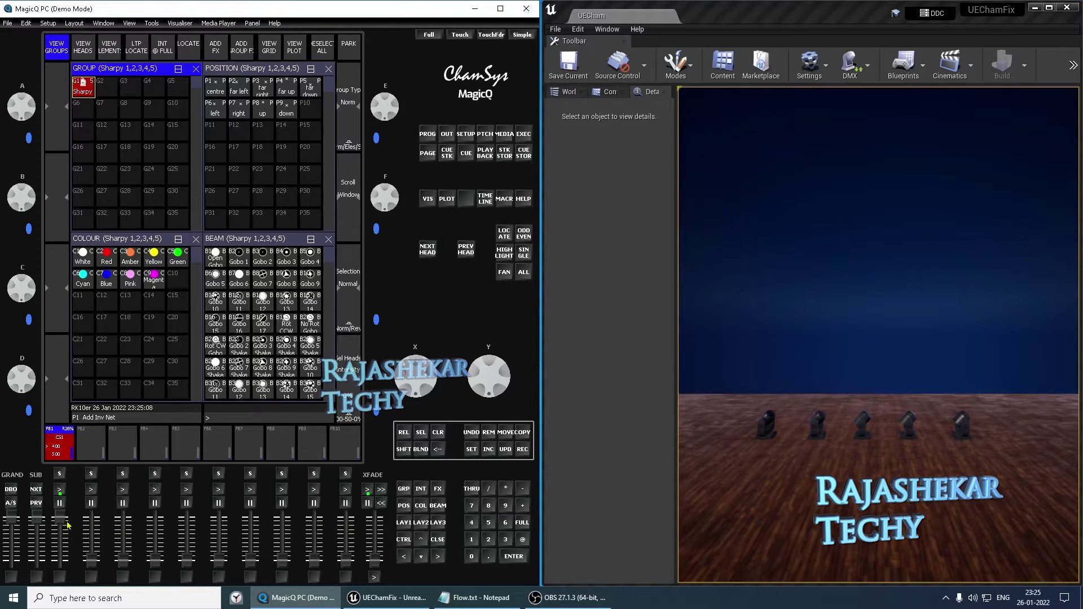
drag(59, 516, 59, 560)
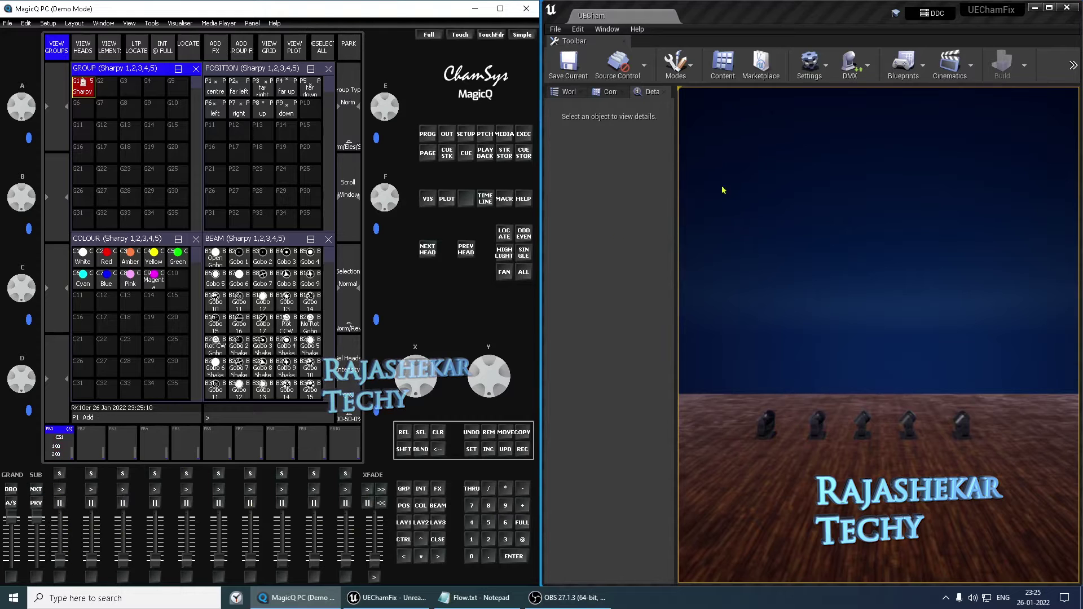
click(1073, 65)
click(1004, 100)
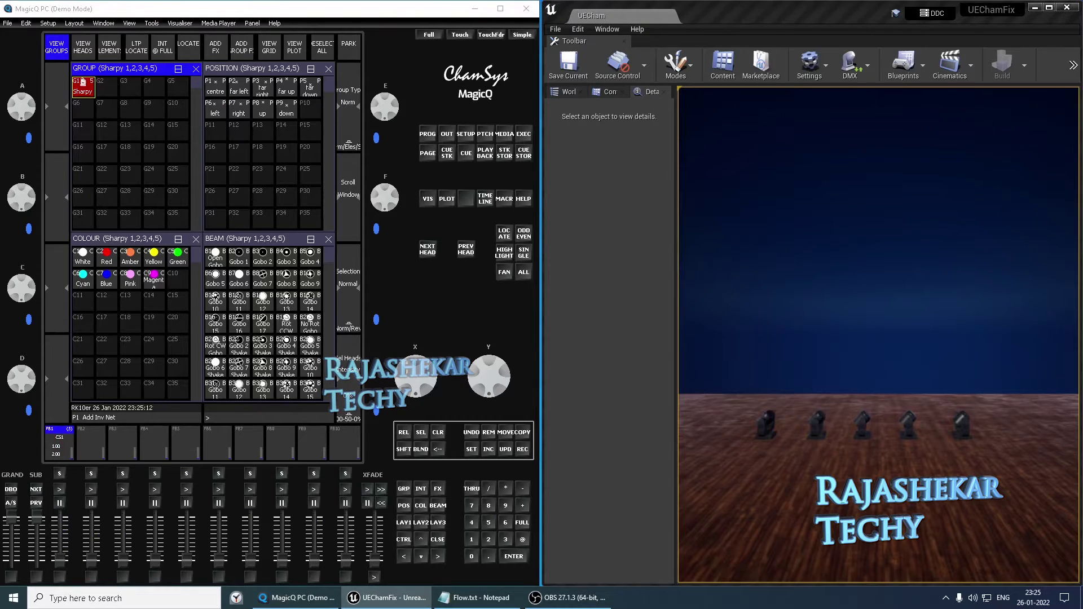
Set Extern Universe Start to 0 for both the input and output ports in Unreal's DMX Plugin project settings.
click(577, 28)
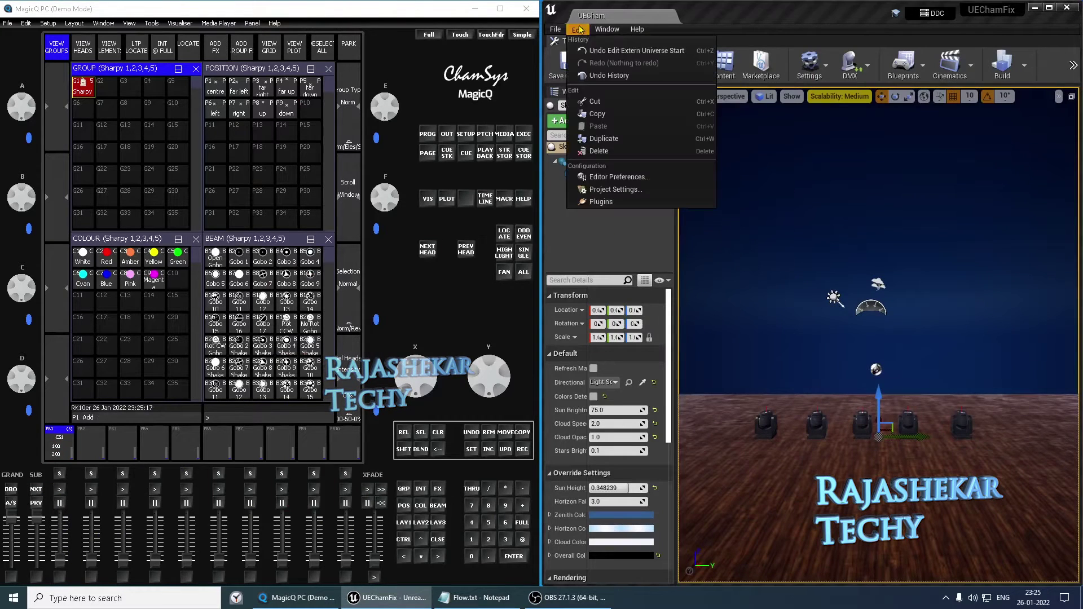
click(604, 187)
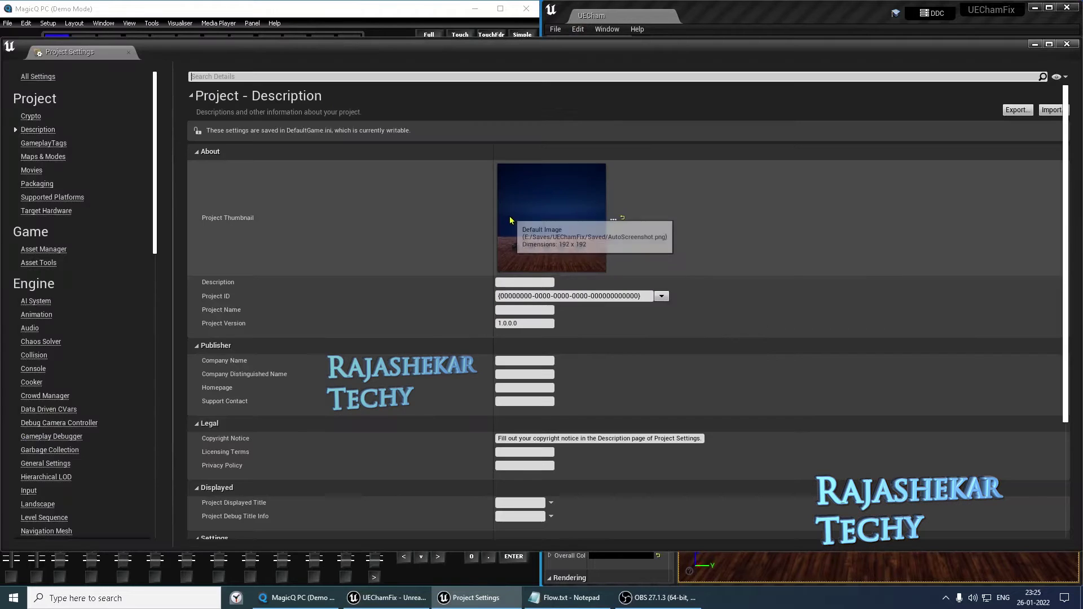
scroll(90, 338, down, 15)
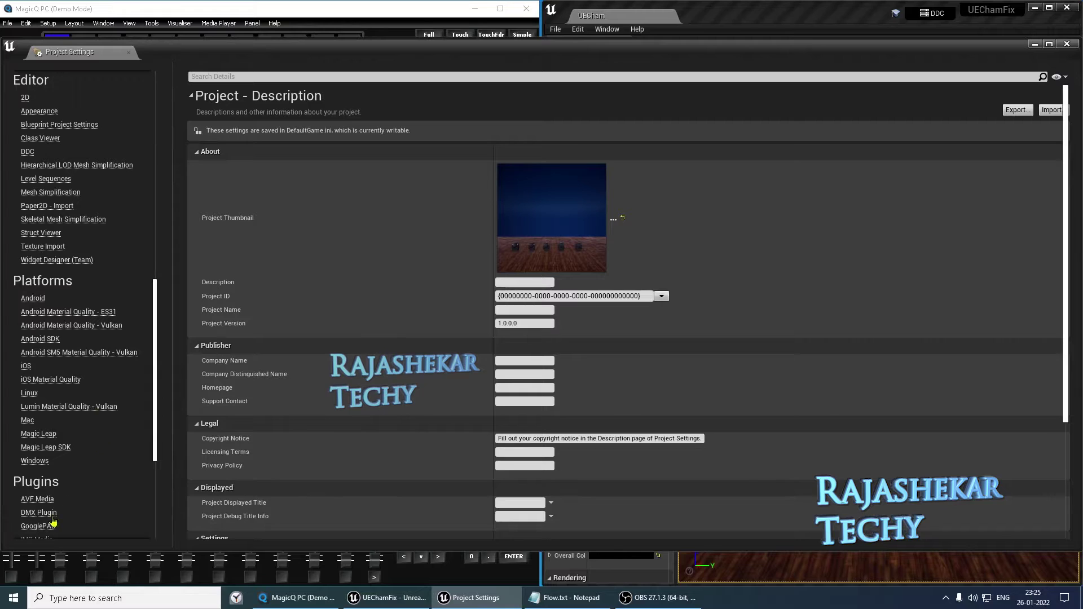
click(53, 516)
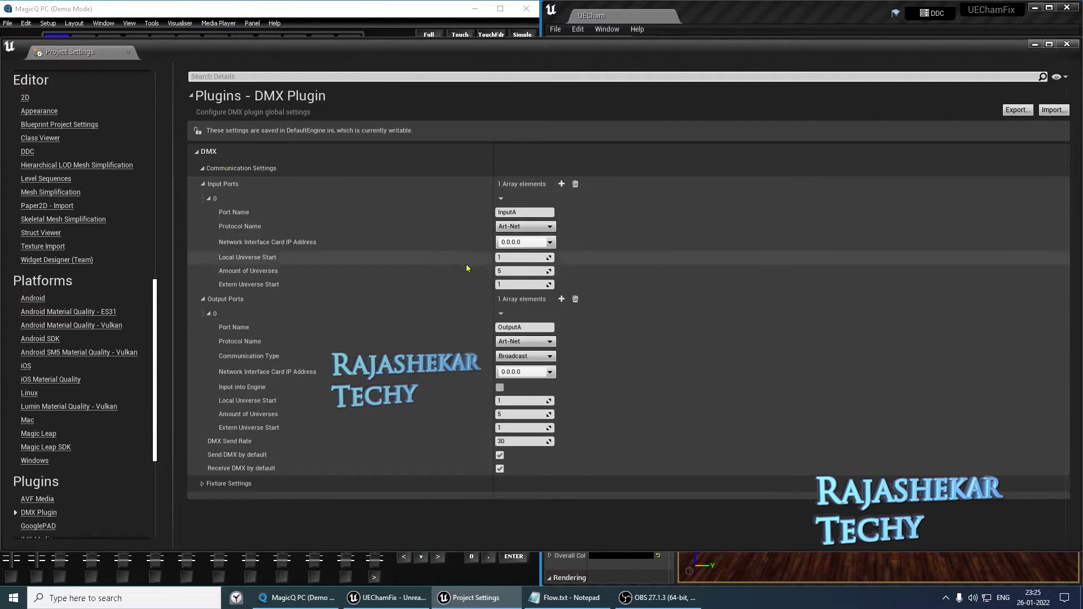
click(508, 284)
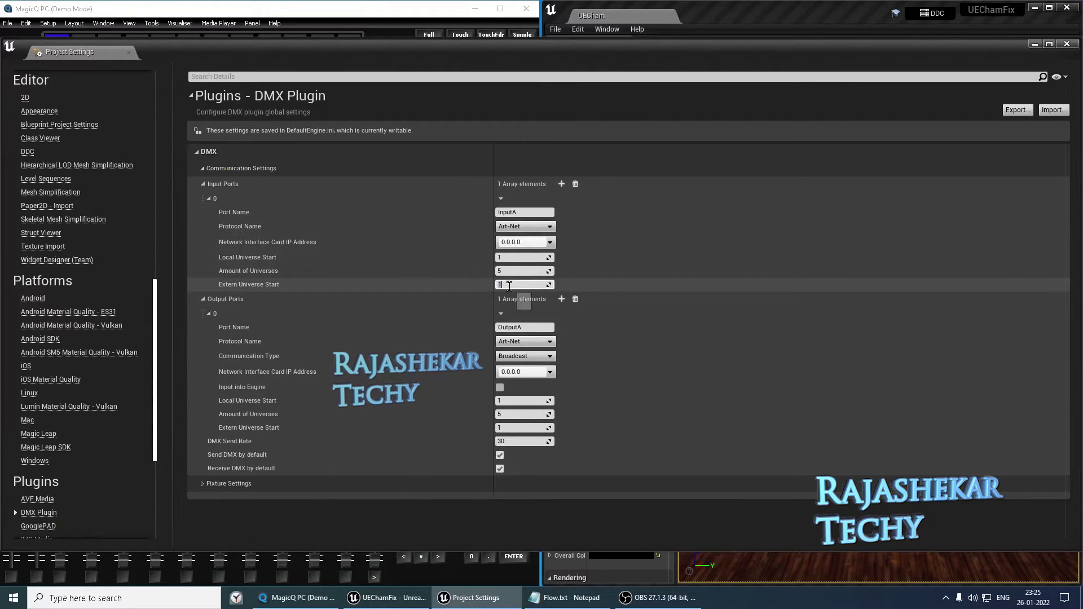
text(0)
key(Return)
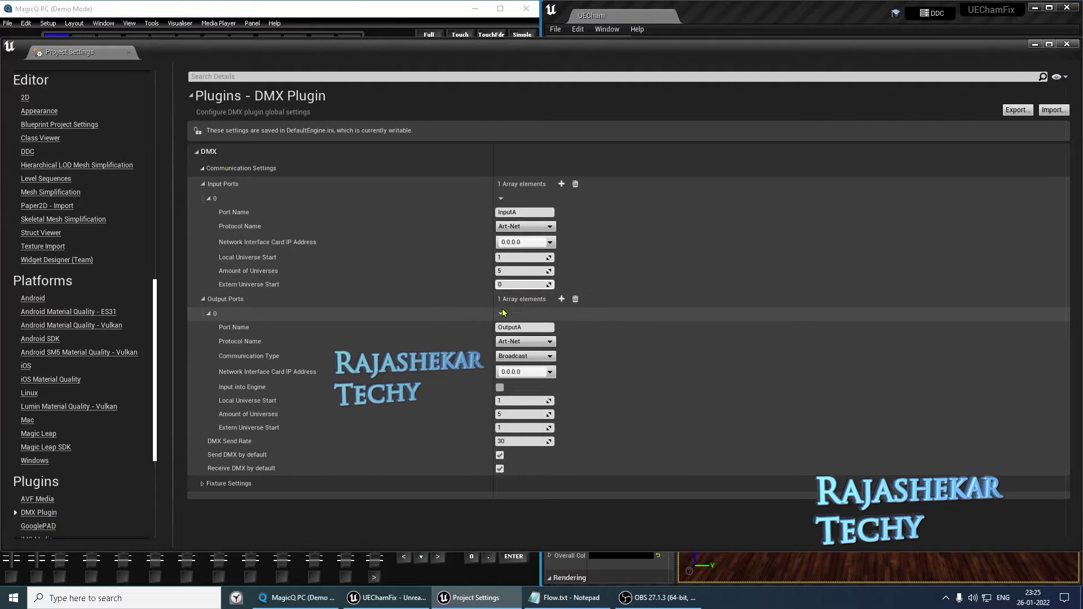
click(516, 427)
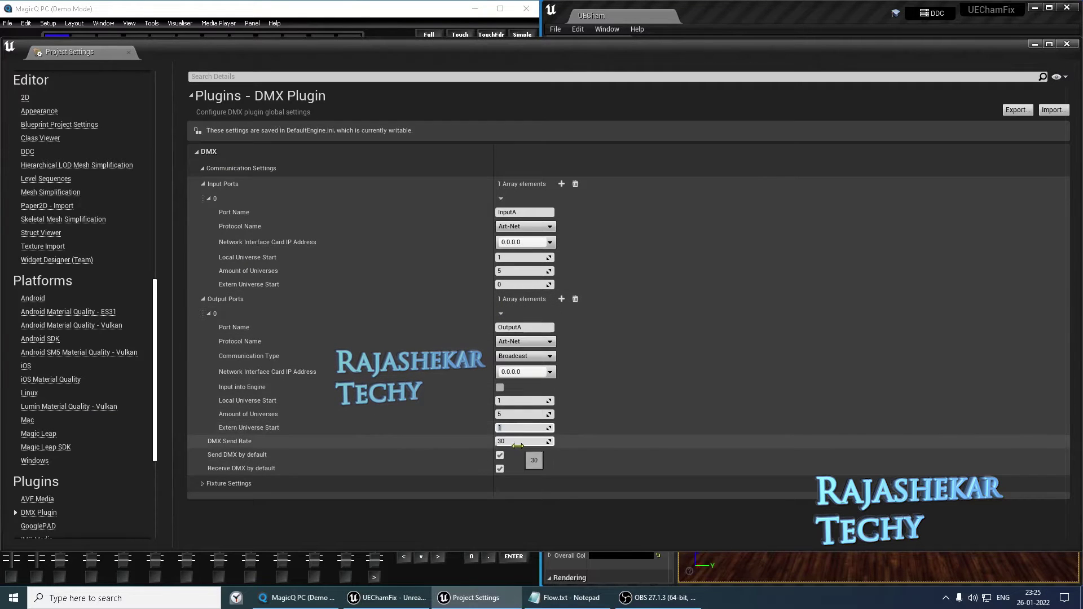
text(0)
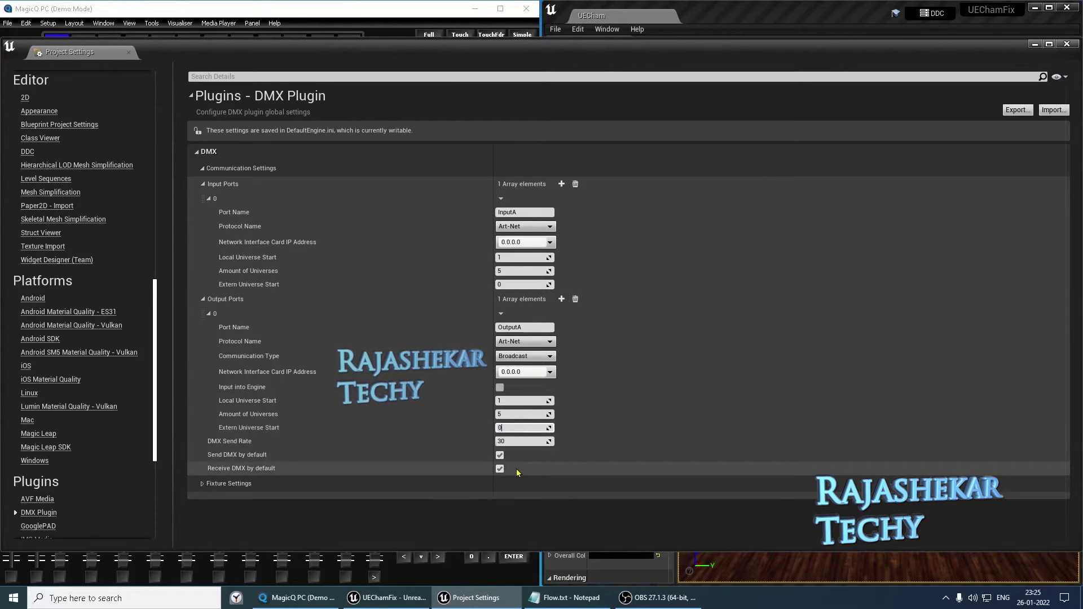
click(1066, 44)
Play the Unreal level and raise the first MagicQ playback to test the lights with the new universe start.
click(1073, 65)
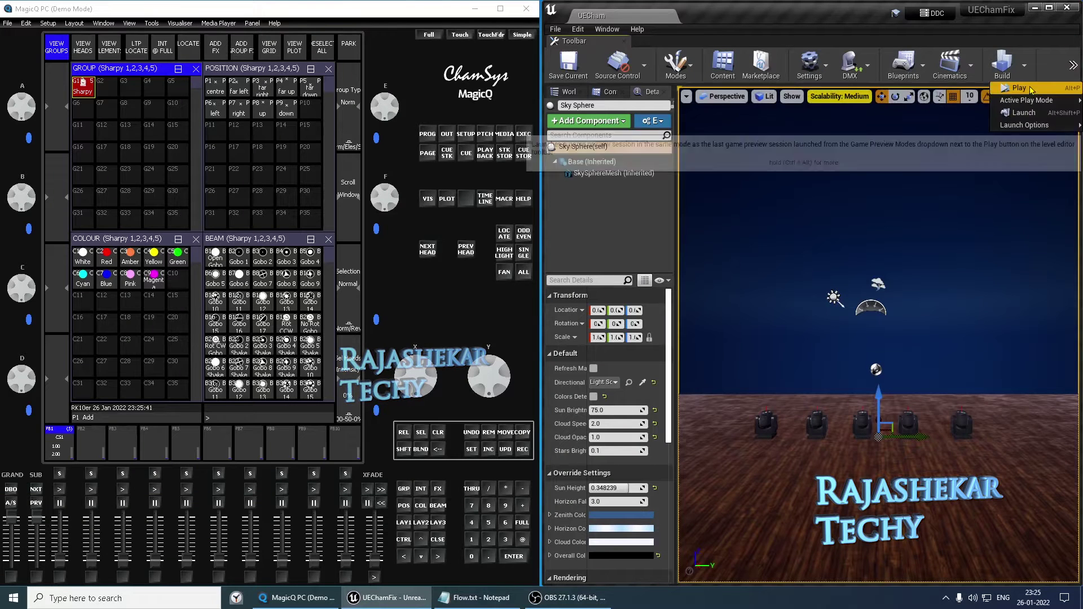
click(1008, 95)
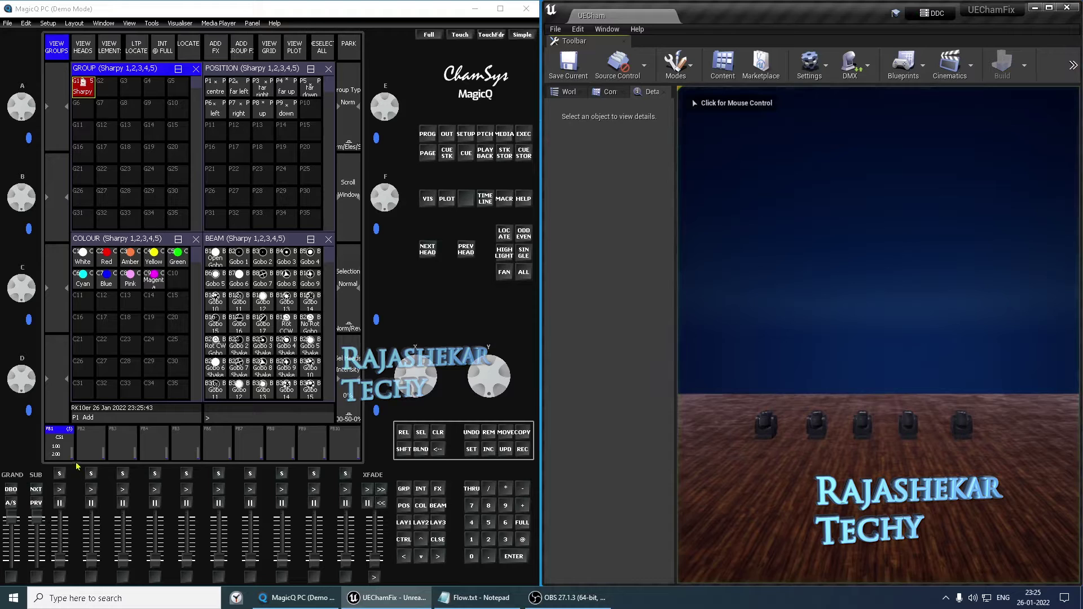
drag(61, 563, 59, 516)
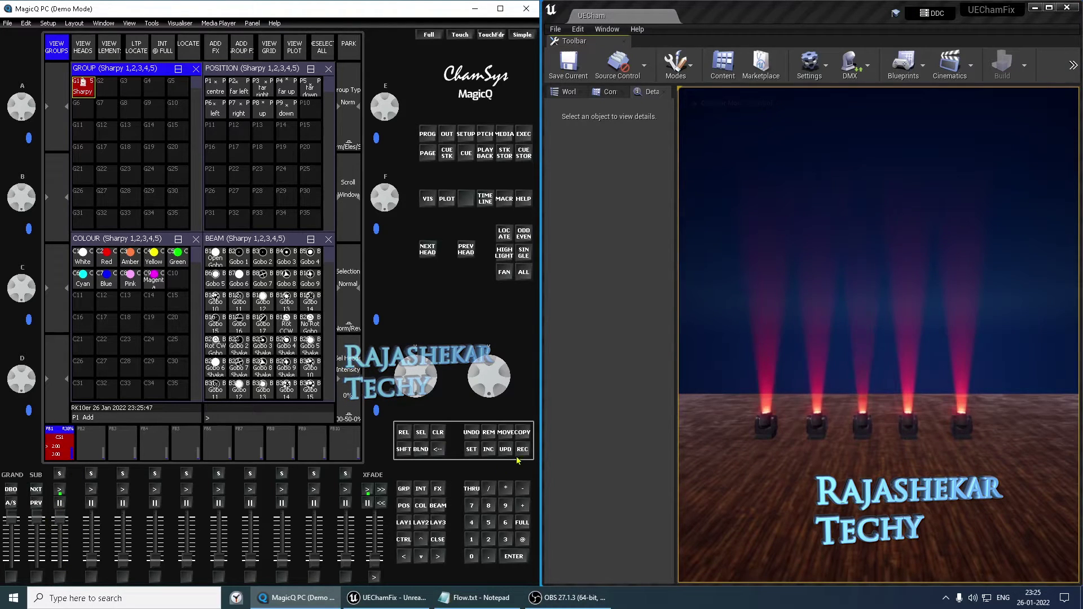
Switch to the Flow.txt notes and review item 4 about enabling the universe in Chamsys.
mouse_move(474, 598)
click(463, 564)
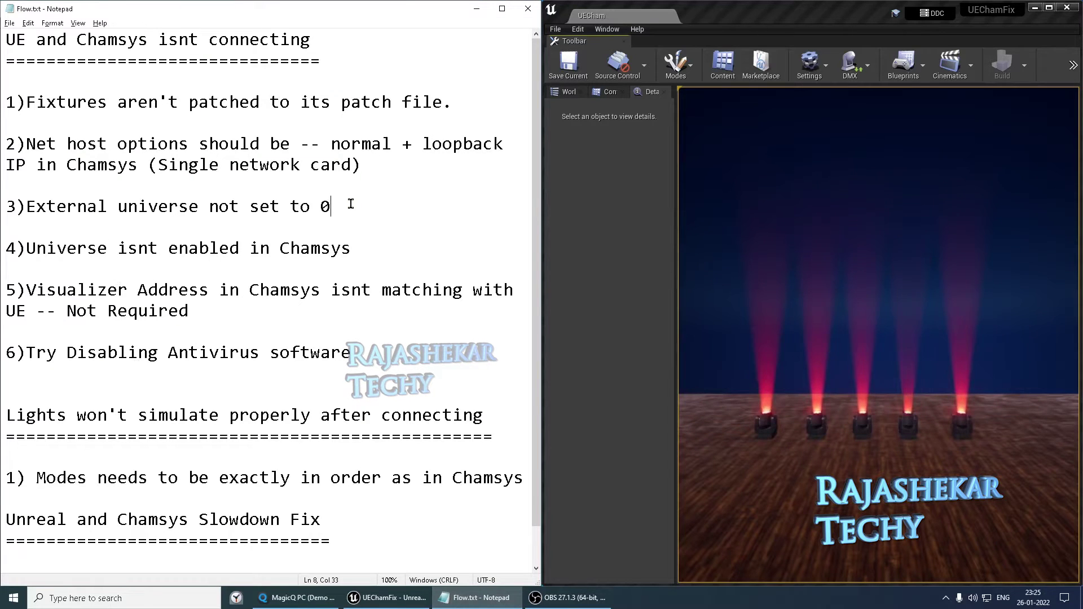
mouse_move(12, 226)
mouse_down()
mouse_move(54, 248)
mouse_move(16, 219)
mouse_up()
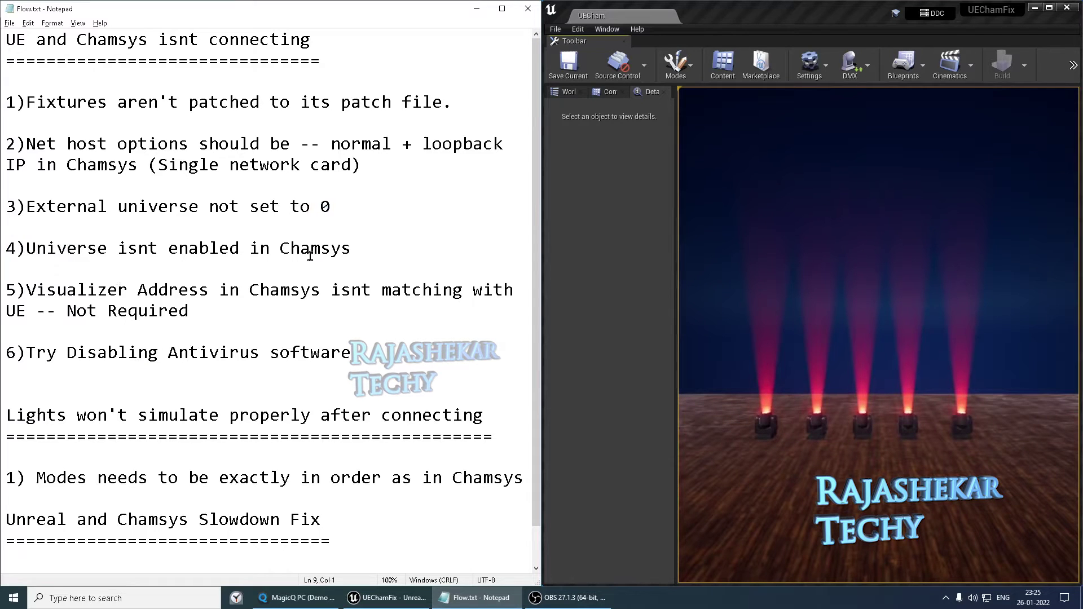
drag(358, 249, 228, 253)
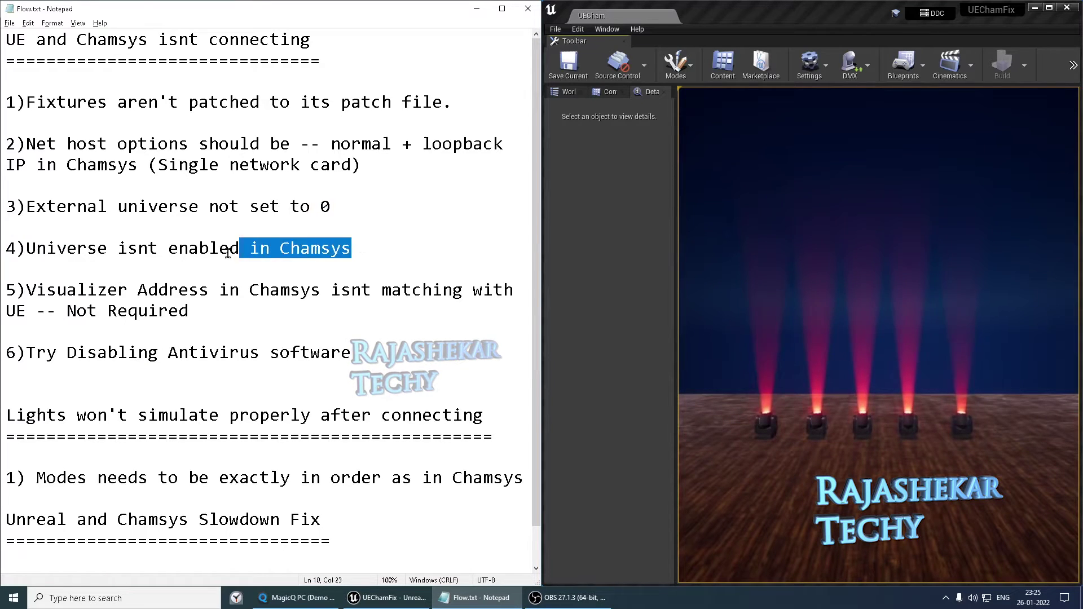
key(Down)
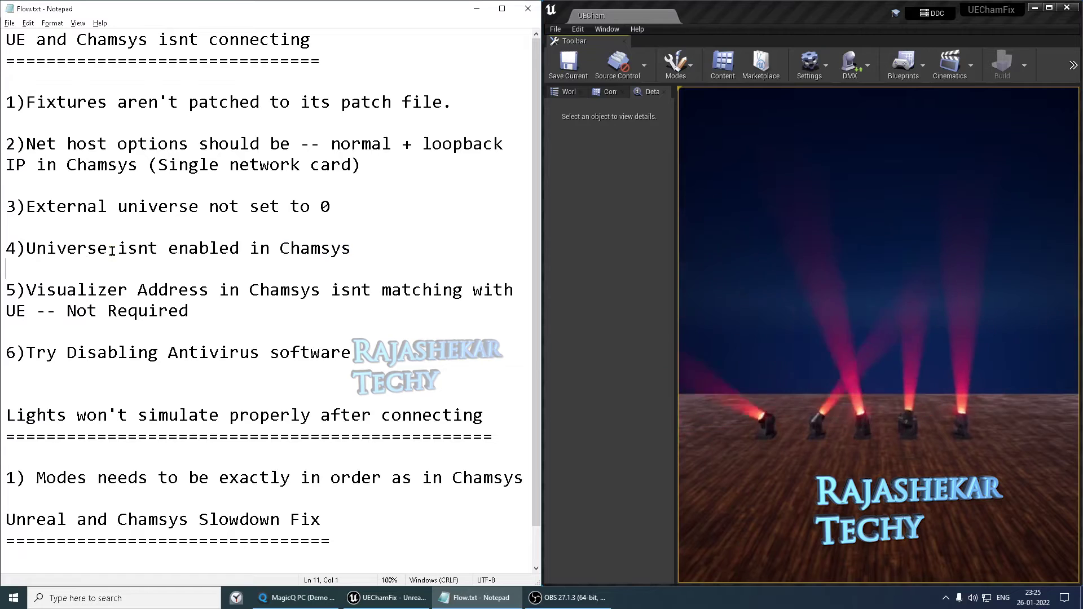
Inspect the universe of the Sharpy fixture patches in Unreal's UEChams DMX library, and close the library.
click(605, 91)
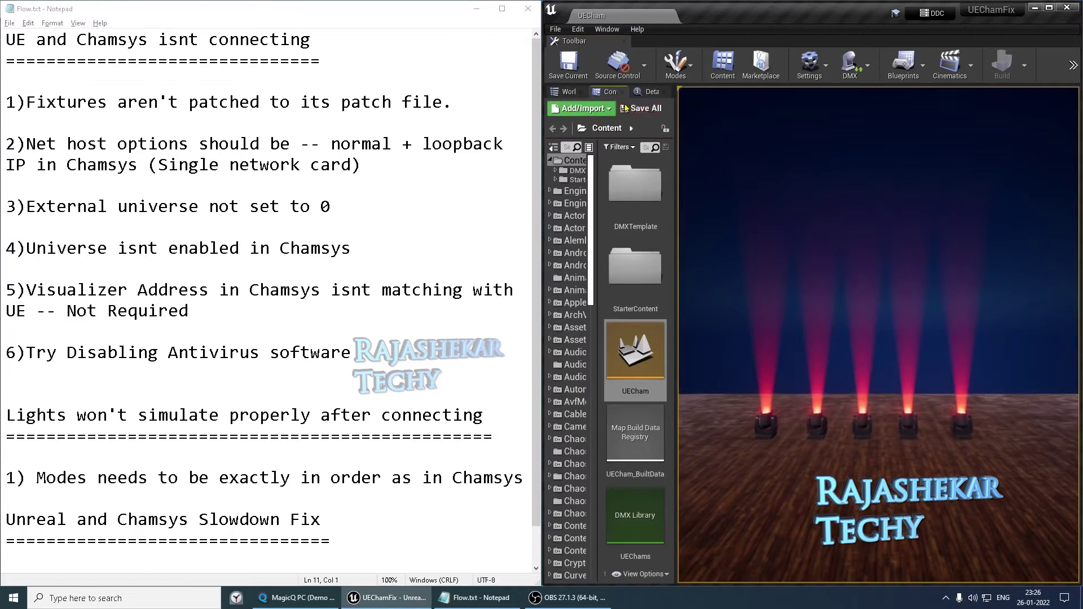
double_click(628, 513)
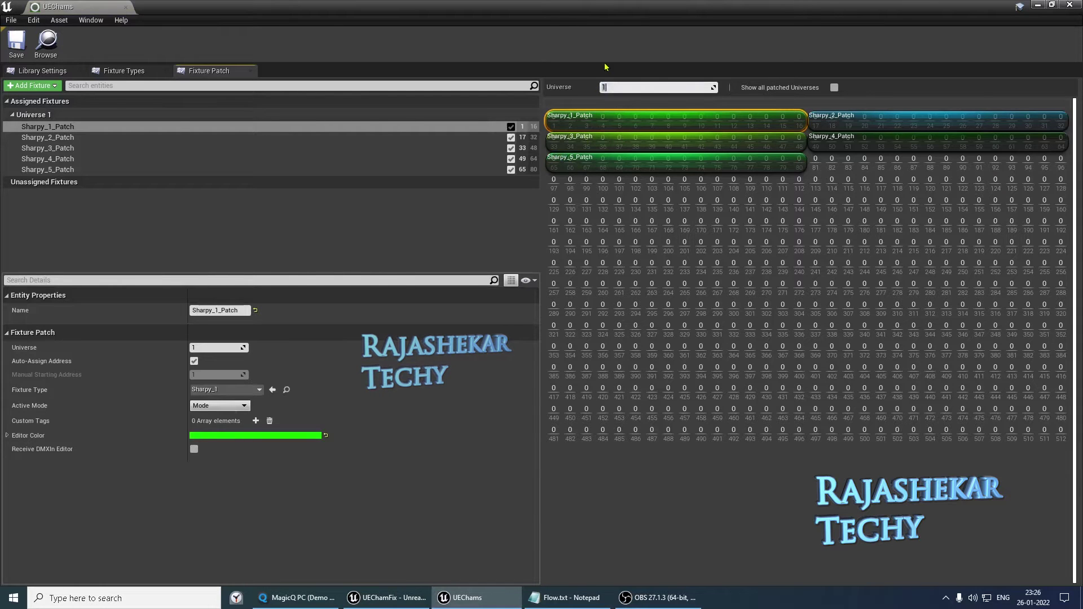
click(1069, 5)
Stop the Unreal play session and lower the first MagicQ playback.
click(1072, 68)
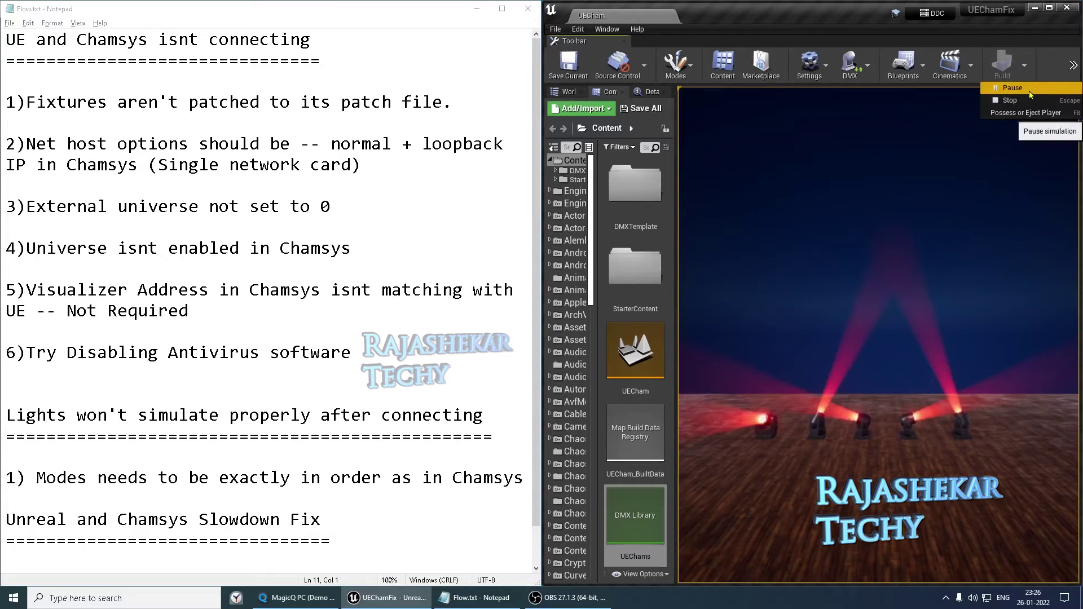
click(1043, 90)
key(alt+Tab)
drag(61, 517, 62, 559)
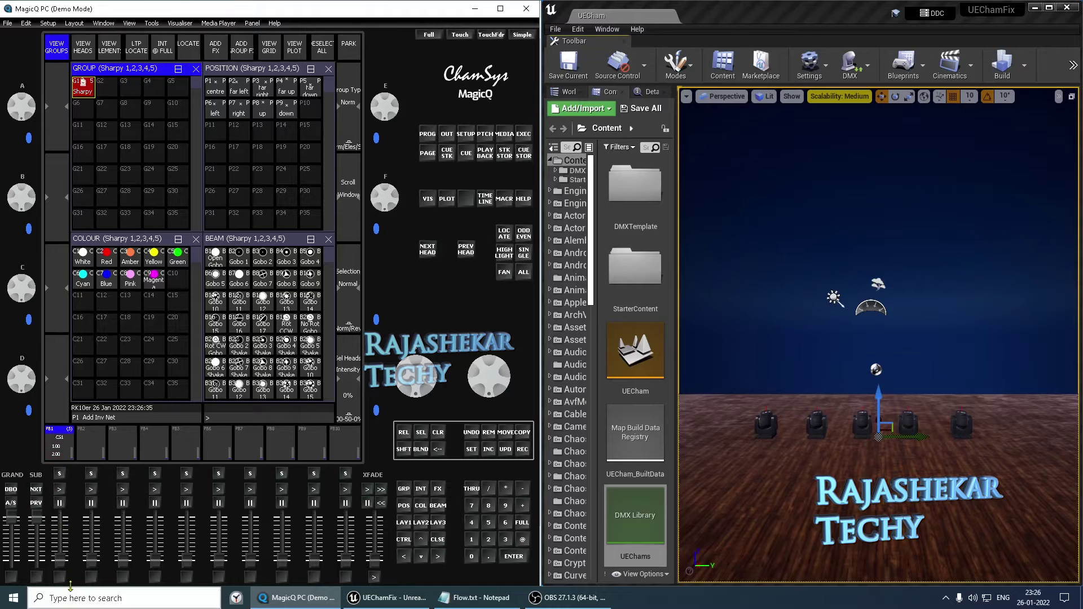
Set the status of universes 1, 2 and 3 to Disabled in MagicQ's DMX I/O setup.
click(466, 134)
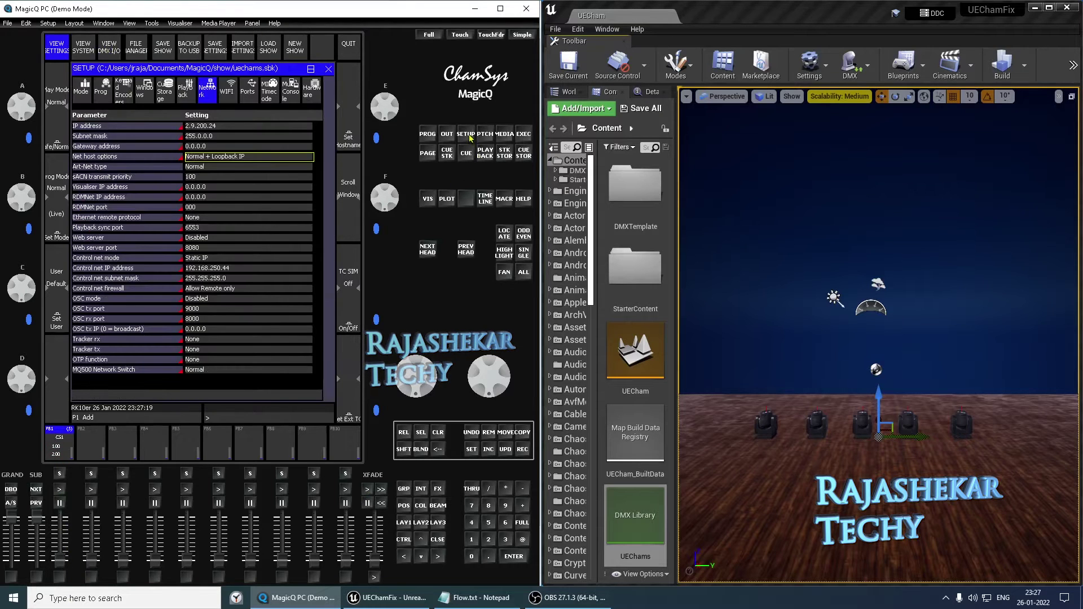
click(110, 51)
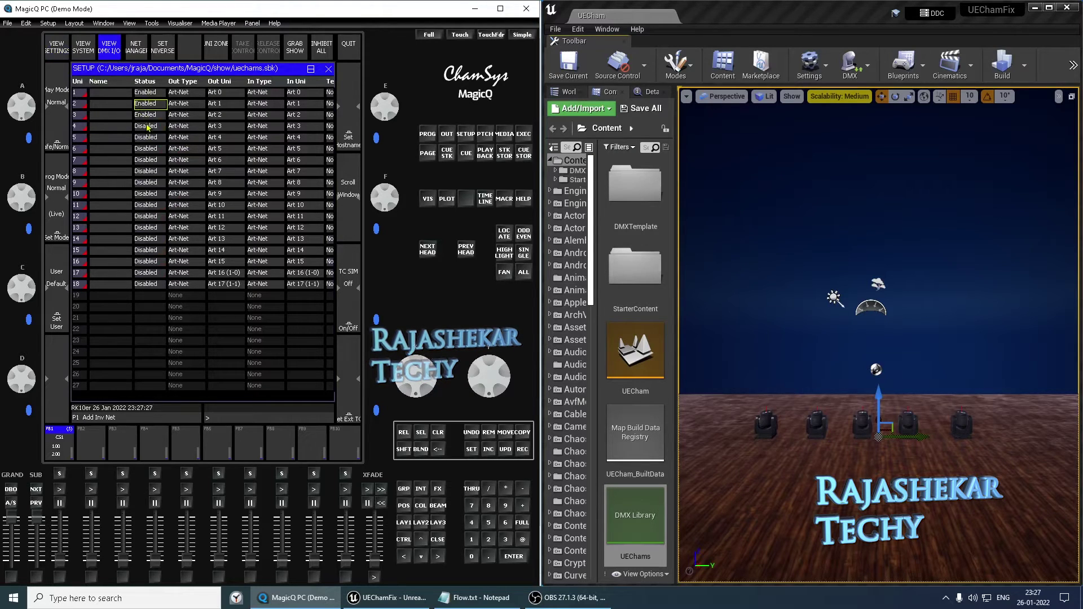
click(162, 112)
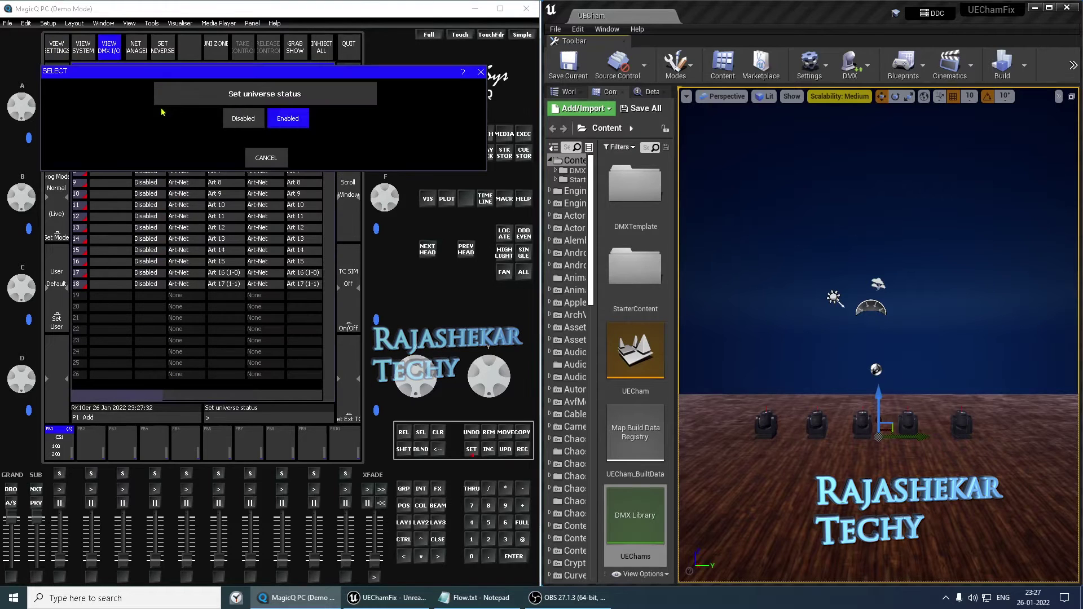
click(225, 117)
click(144, 108)
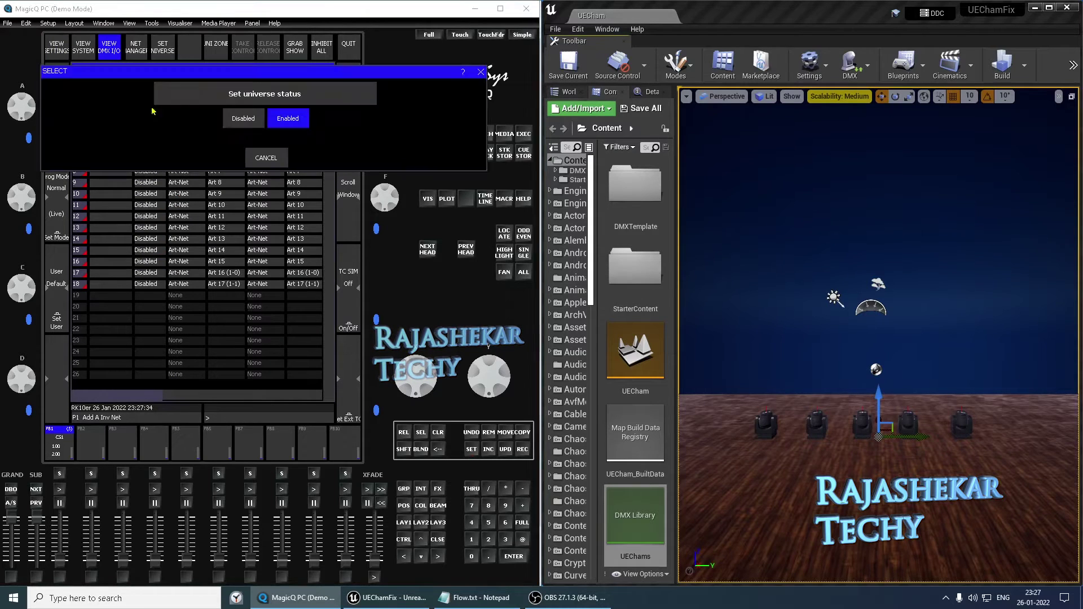
click(241, 119)
click(145, 116)
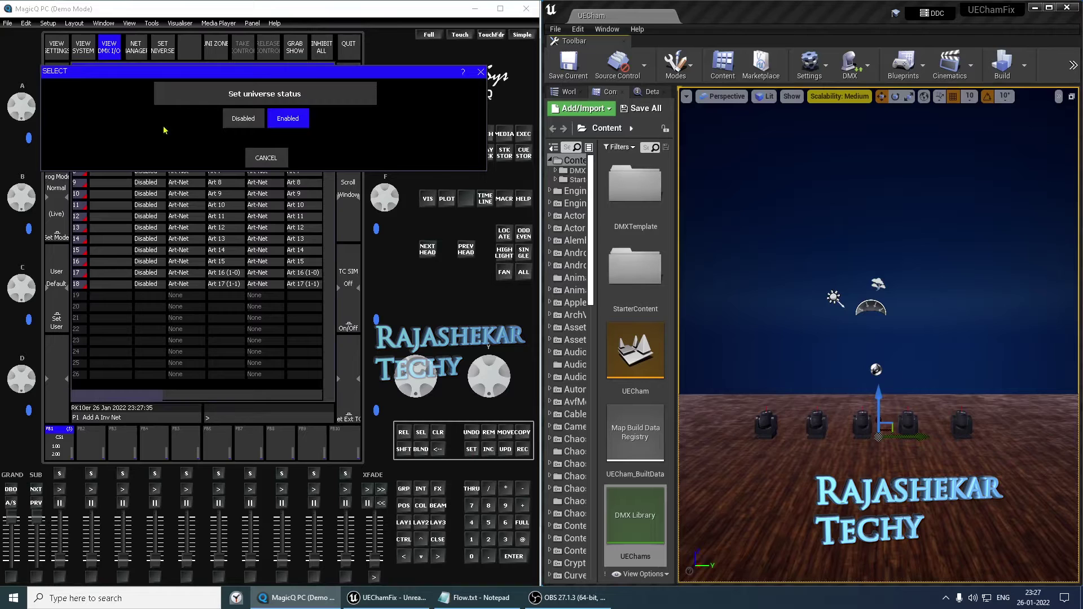
click(231, 122)
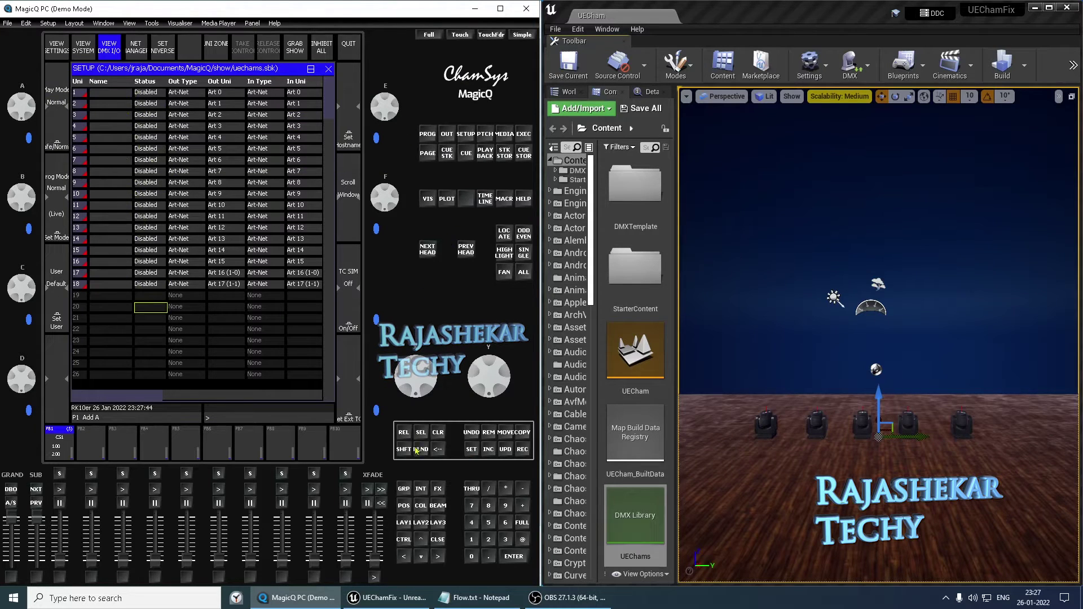
Return MagicQ to the group and palette layout, play the Unreal level, and raise and lower the first playback to test the disabled universes.
click(404, 523)
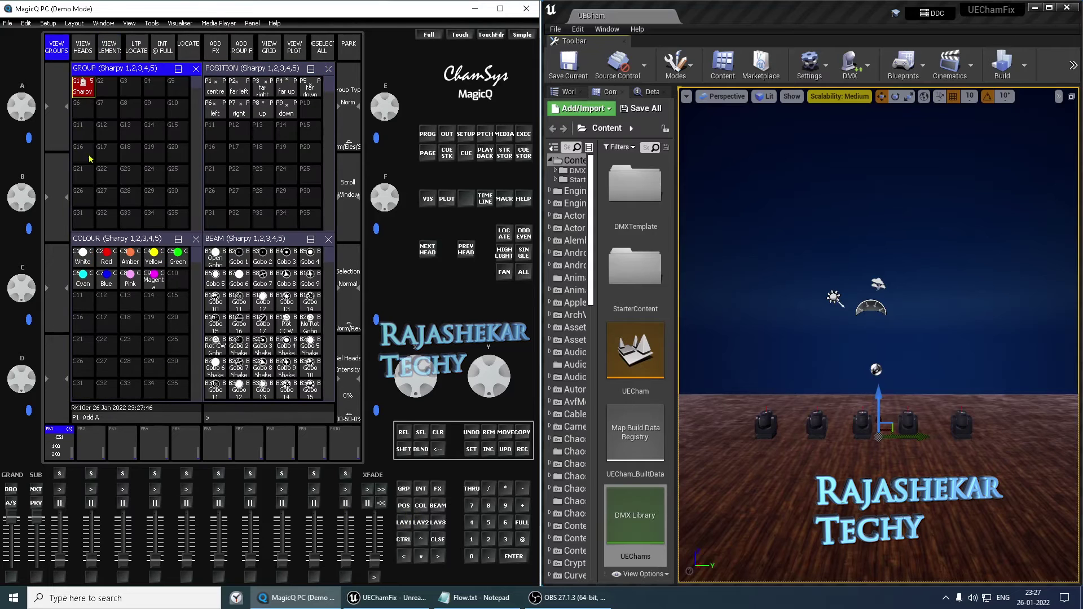
click(1071, 66)
click(1009, 100)
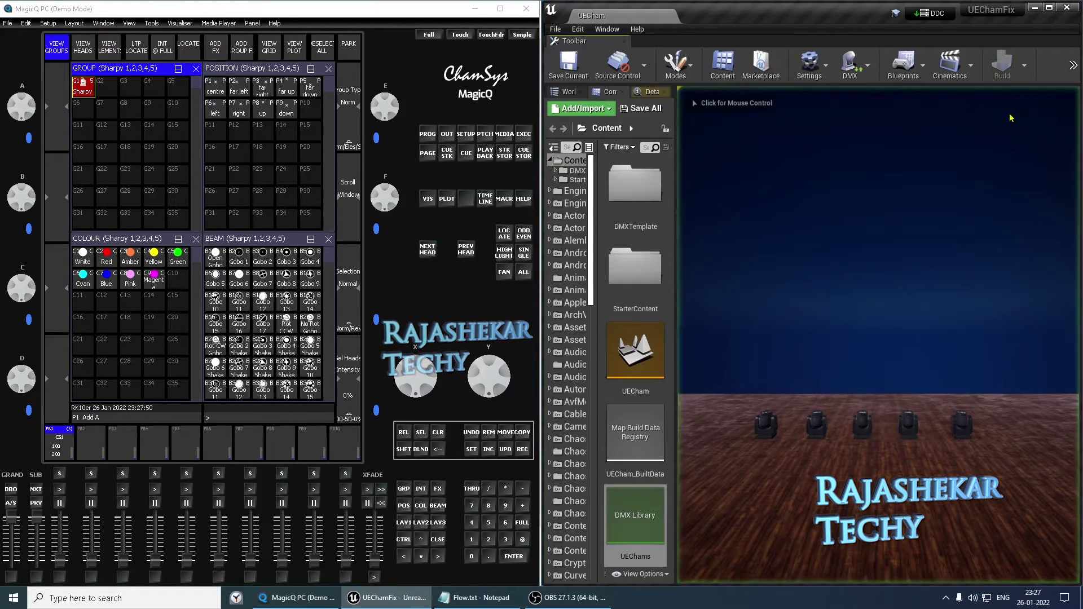
drag(69, 534, 69, 491)
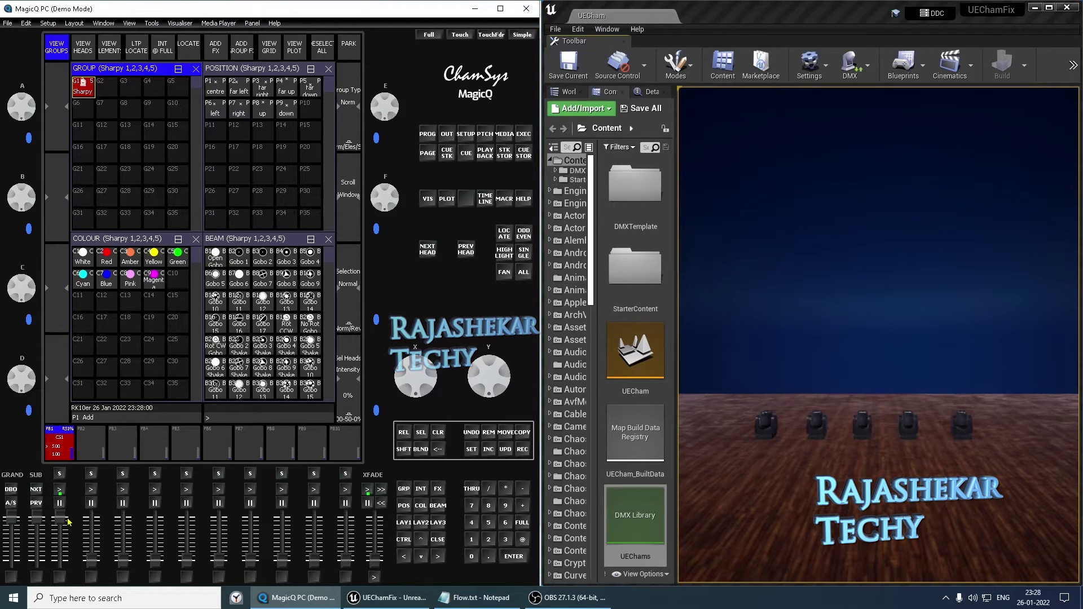
drag(64, 520, 61, 559)
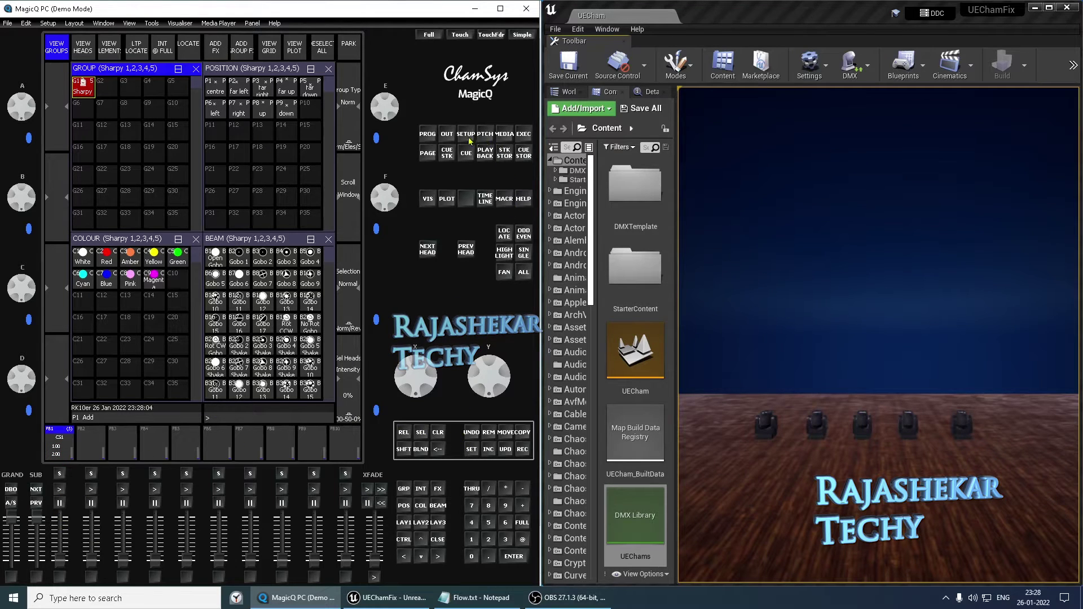
Set universe 1 to Enabled in MagicQ's DMX I/O setup and raise the first playback to test the lights.
click(467, 136)
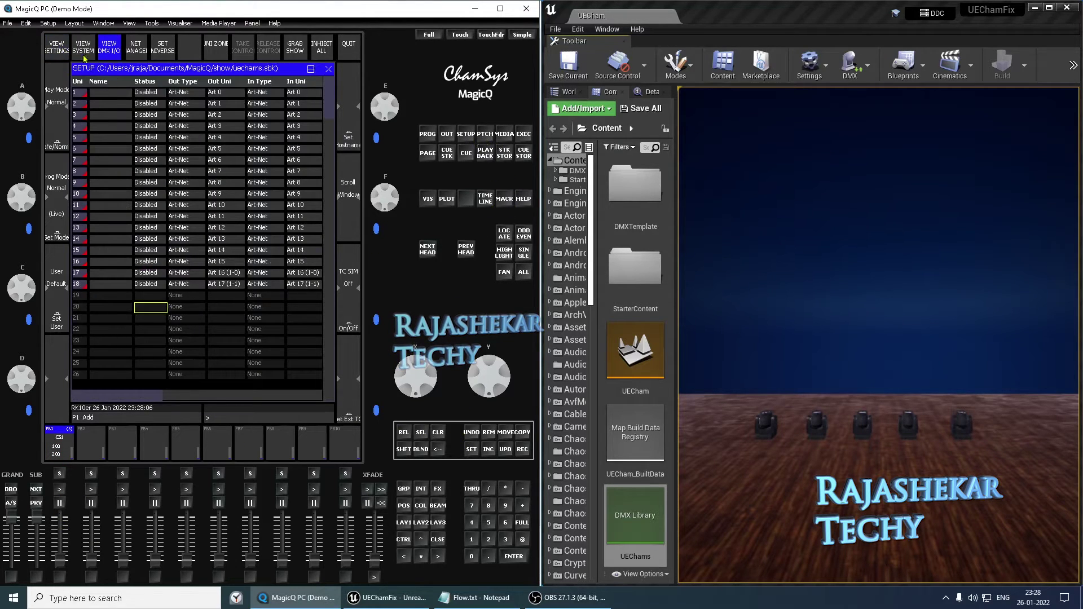
double_click(137, 100)
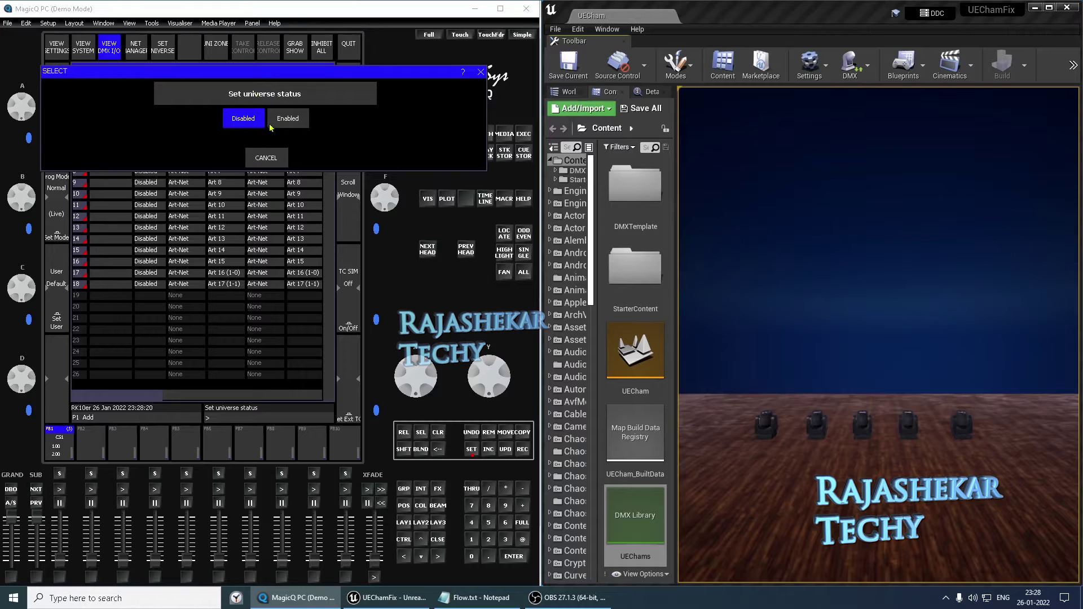
click(280, 118)
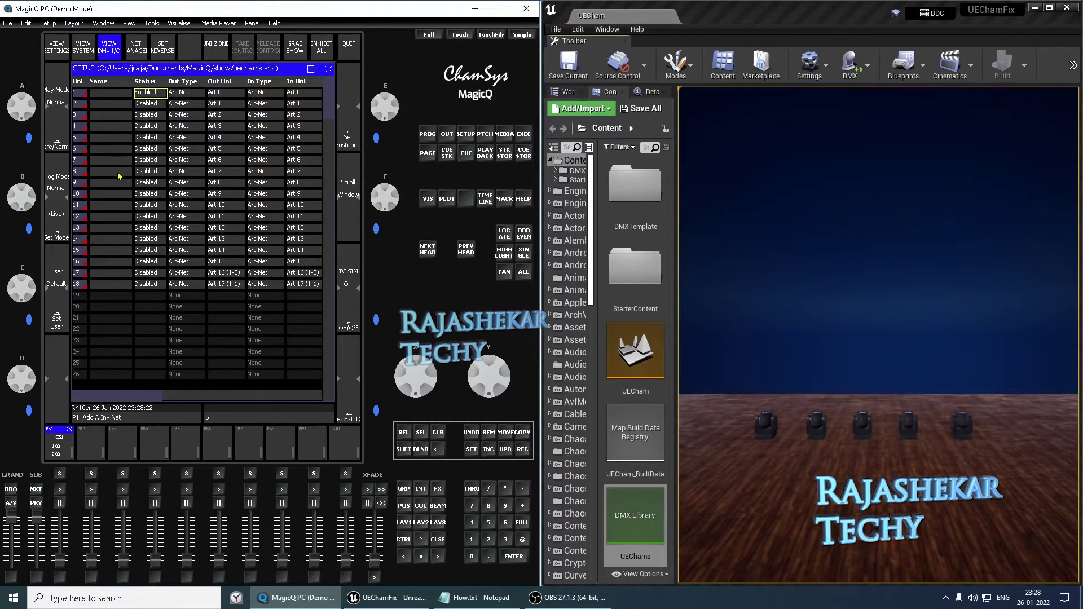
click(407, 525)
drag(60, 560, 60, 518)
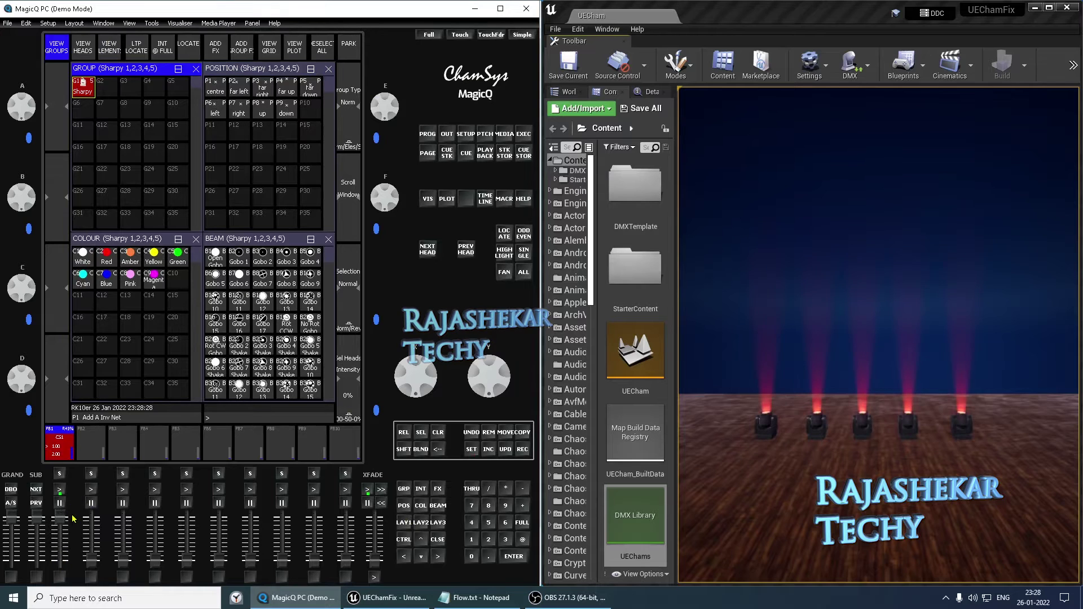
Switch back to the Flow.txt notes and review item 5 about the visualizer address.
key(alt+Tab)
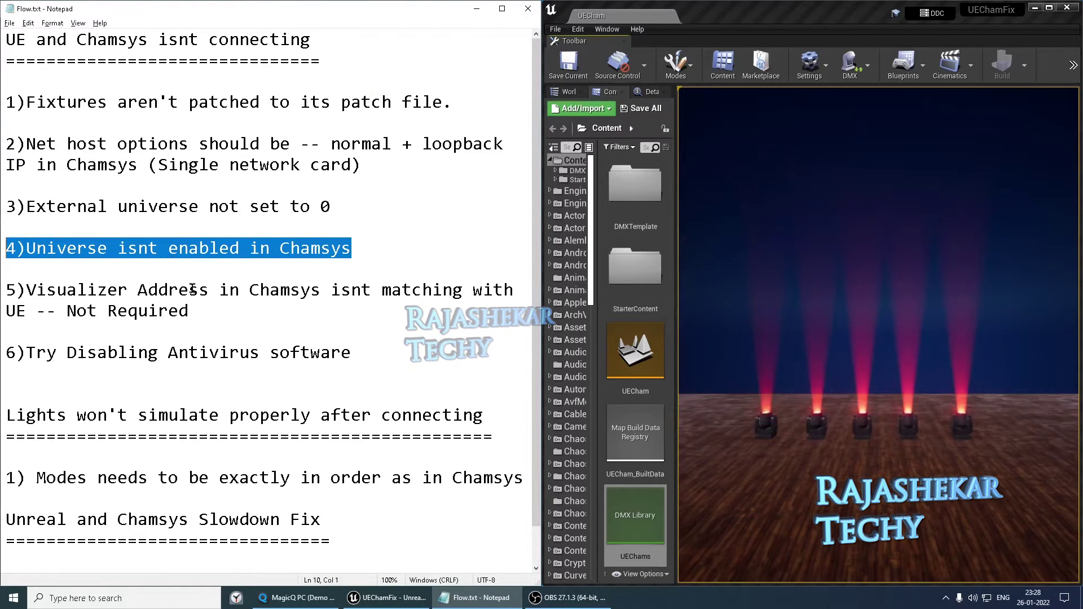
click(166, 265)
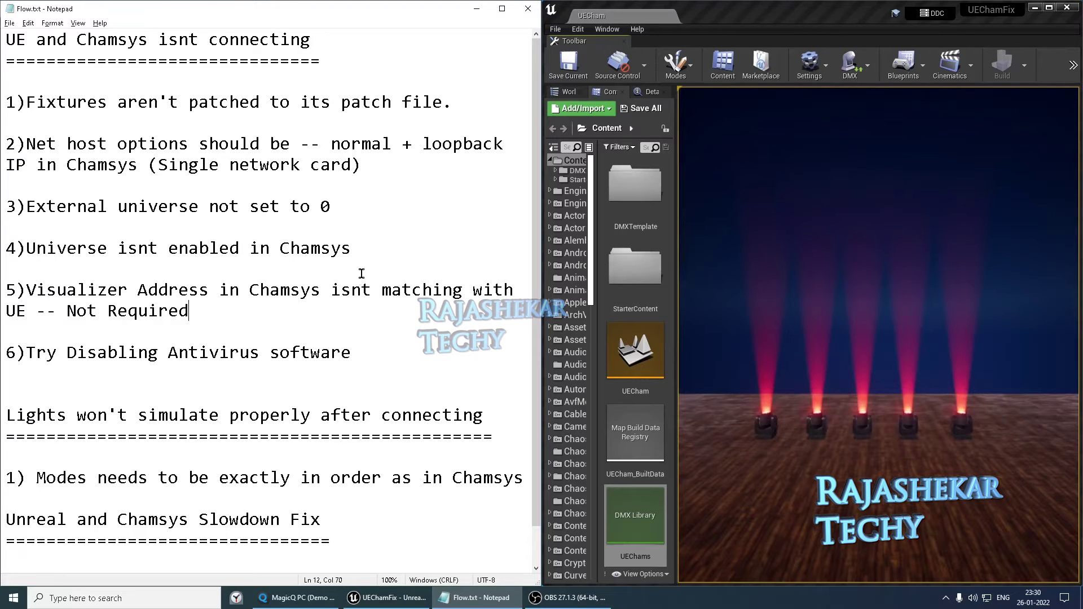
Switch to MagicQ and set the Visualiser IP address to 10.10.10.10 in the network settings.
drag(190, 311, 158, 312)
click(33, 329)
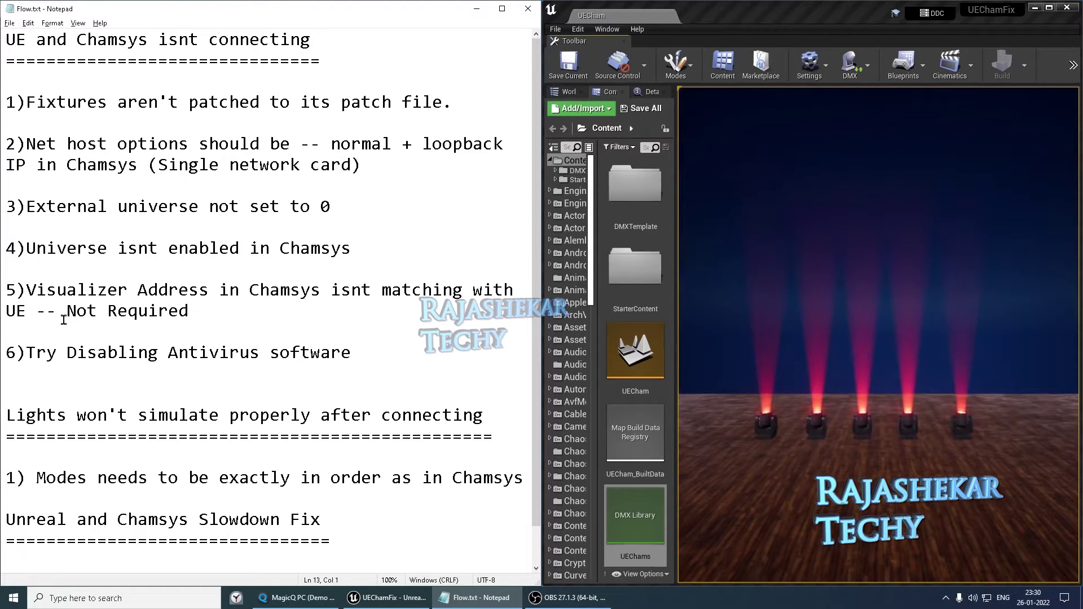
click(297, 597)
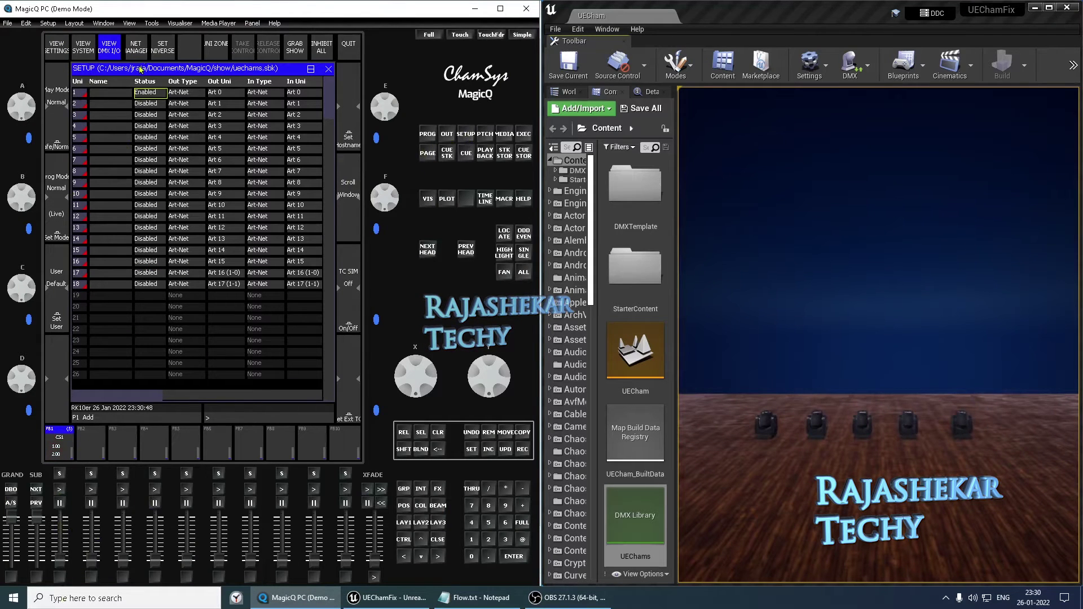
click(59, 51)
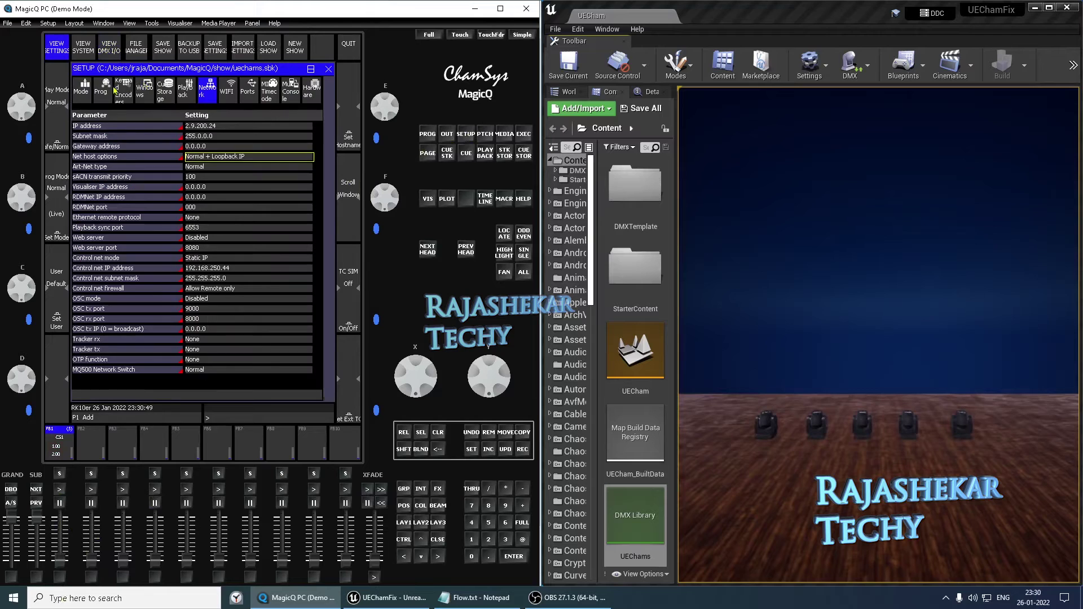
click(206, 97)
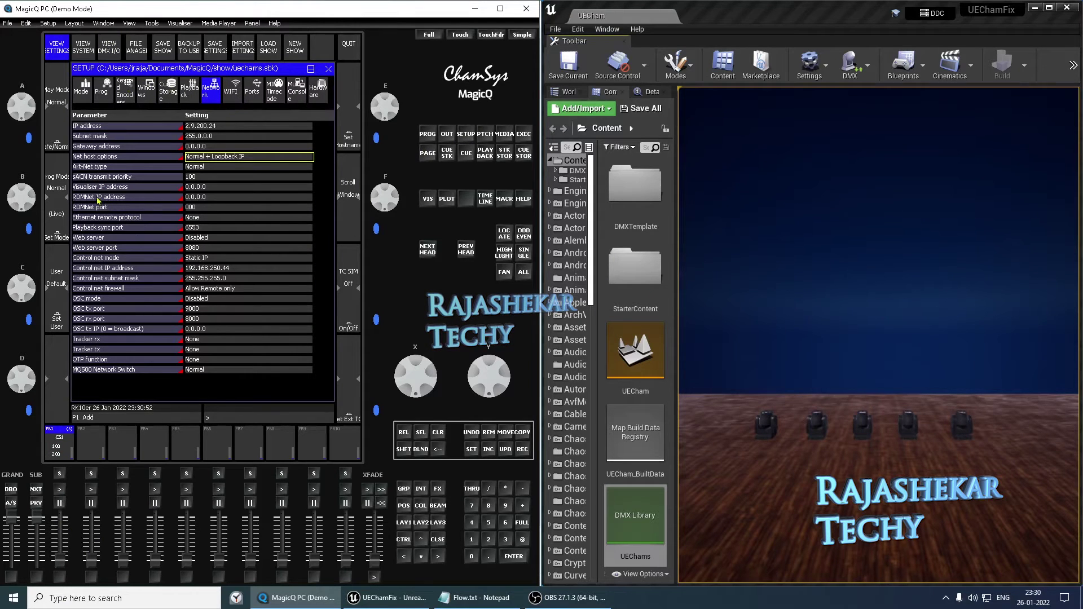
click(197, 189)
text(10.10.10.10)
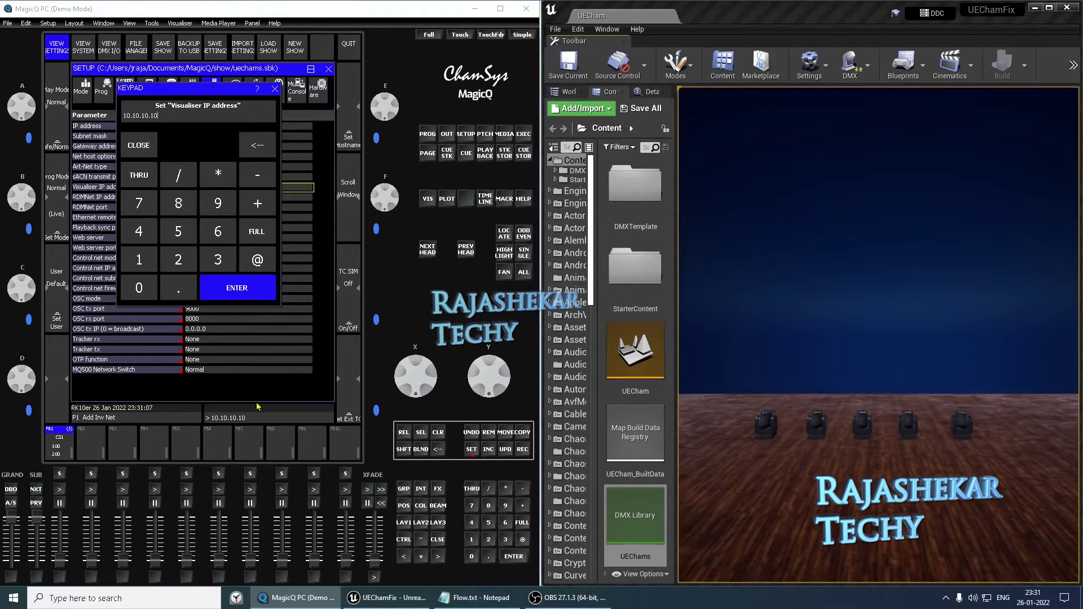
click(241, 293)
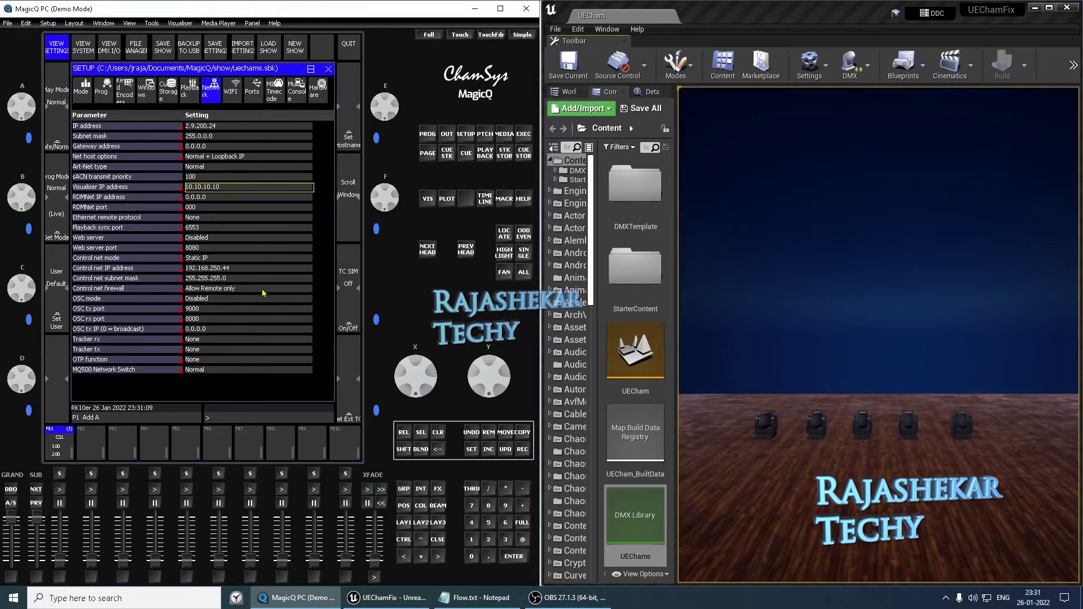
Return MagicQ to the group and palette layout and raise the first playback to test the changed visualiser address.
click(403, 522)
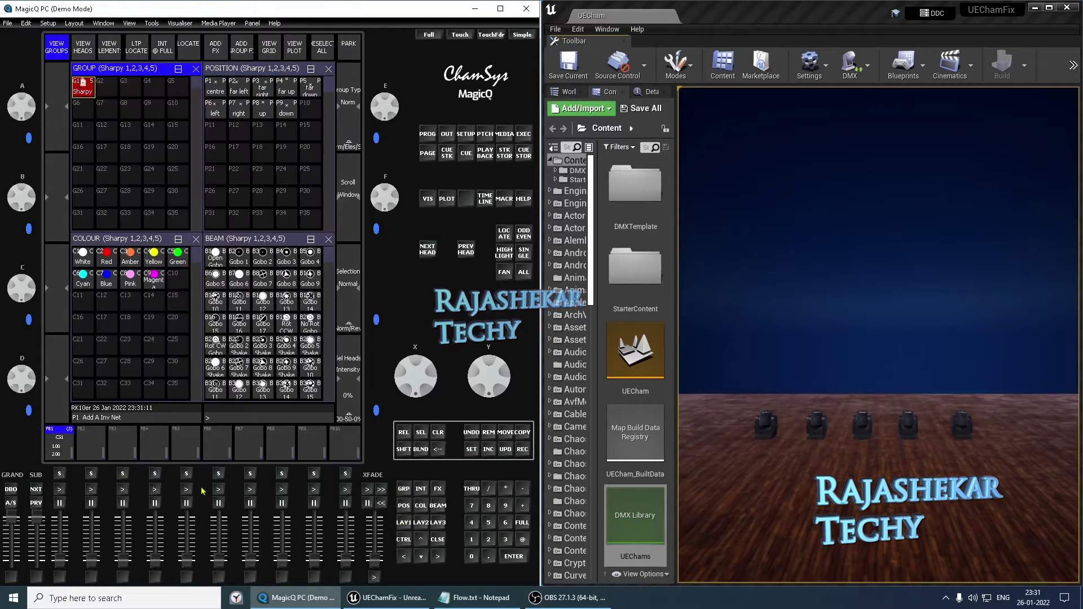
drag(60, 563, 60, 517)
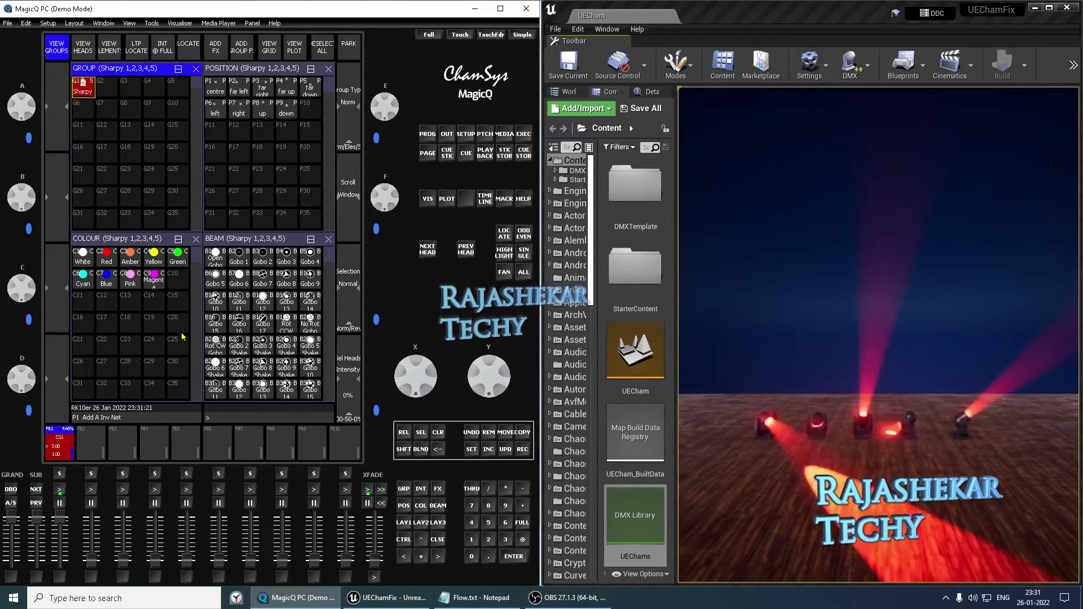
Switch to the Flow.txt notes and review connection items 3 to 6 and the note on matching the mode order.
key(alt+Tab)
click(205, 320)
drag(205, 320, 7, 206)
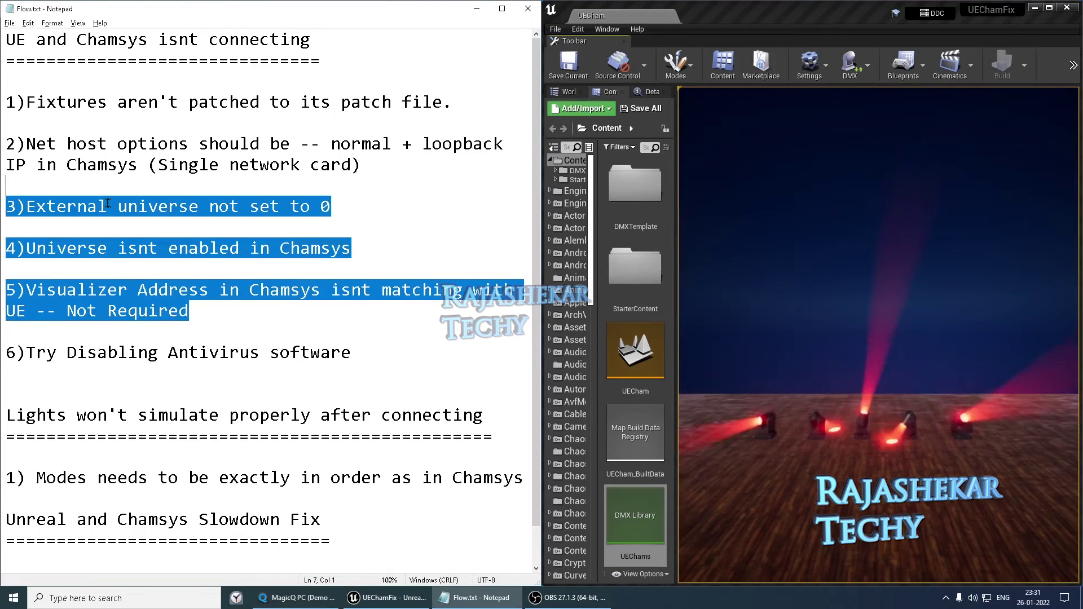
click(171, 365)
drag(20, 354, 6, 355)
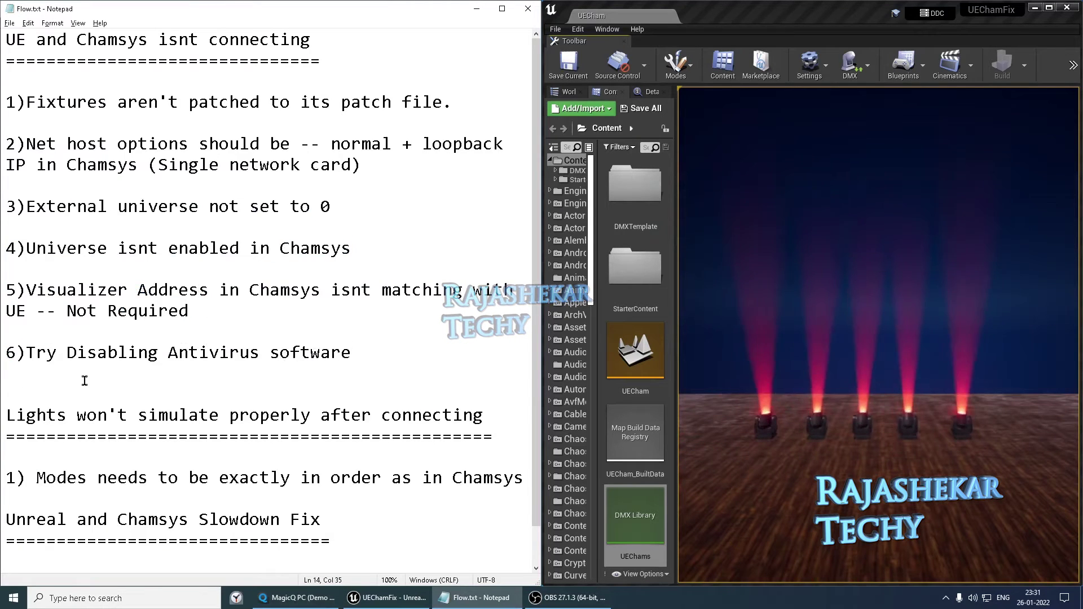
key(End)
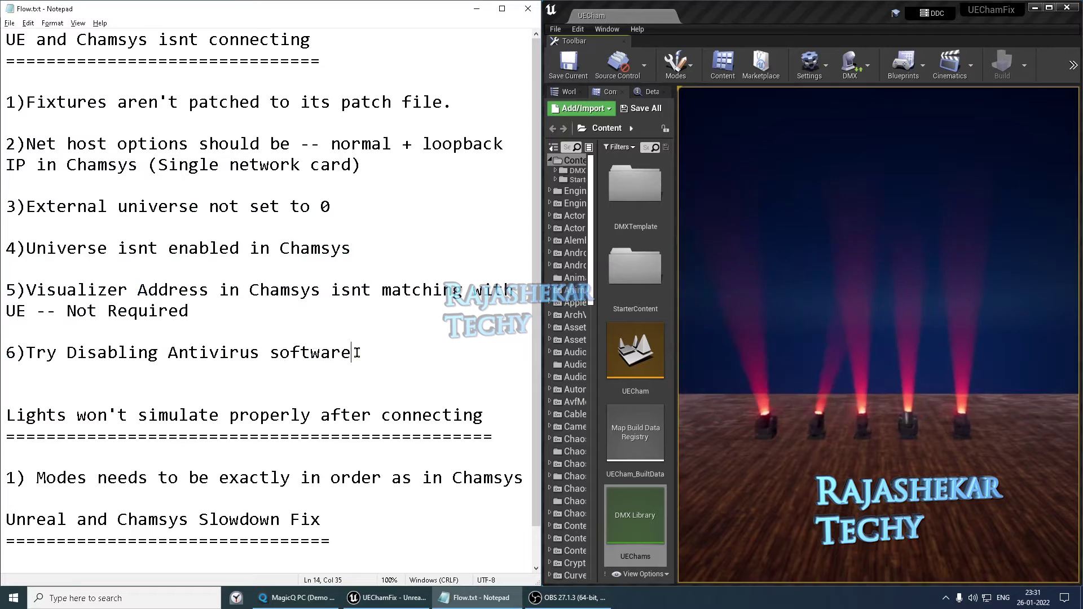
key(Up)
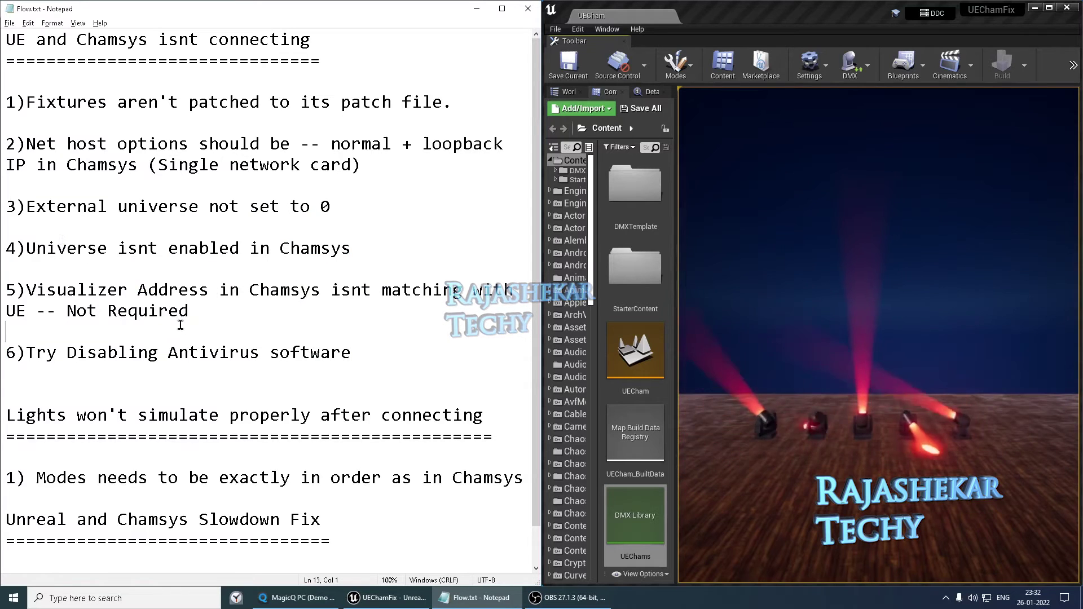
key(Down)
key(Down)
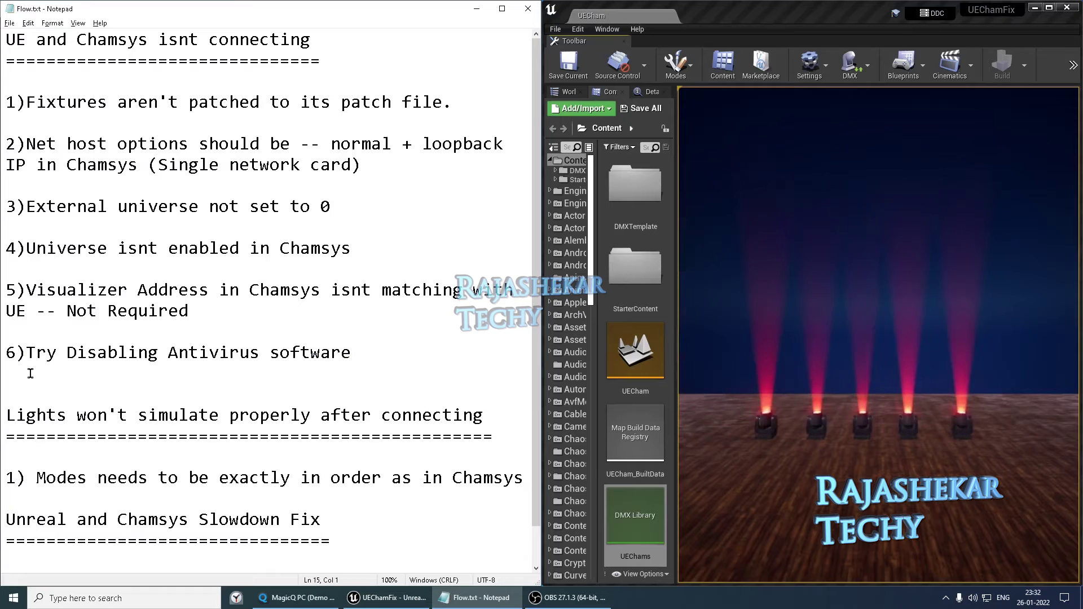
drag(6, 353, 352, 354)
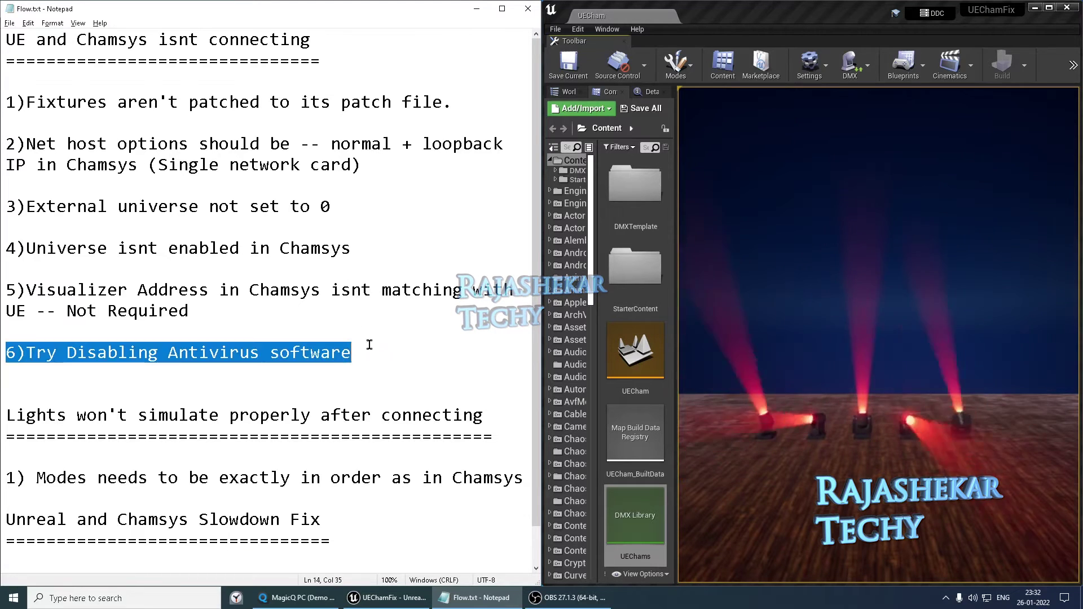
click(358, 357)
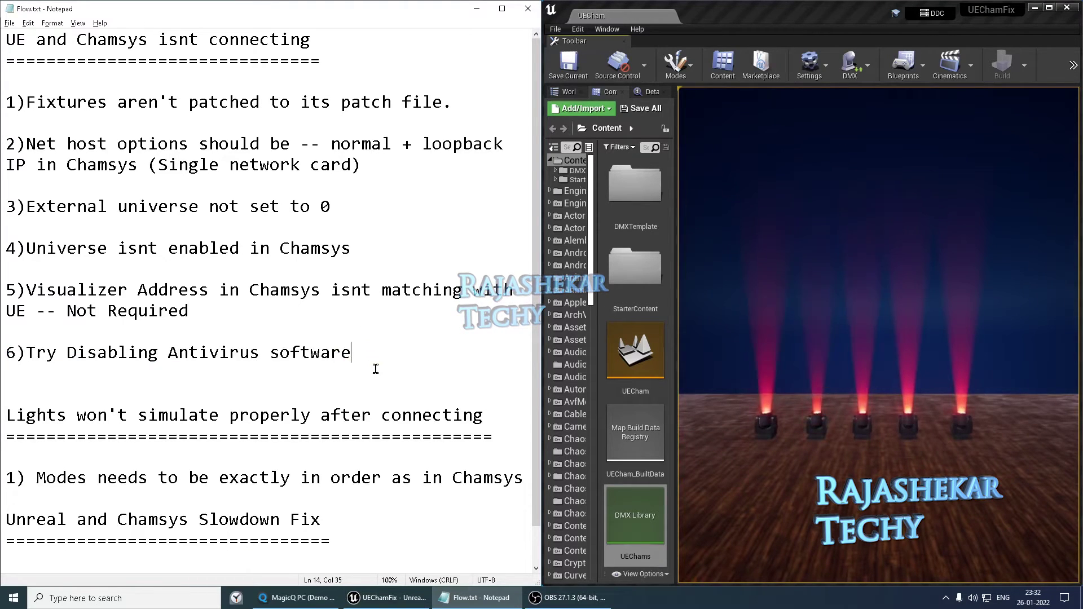
click(339, 496)
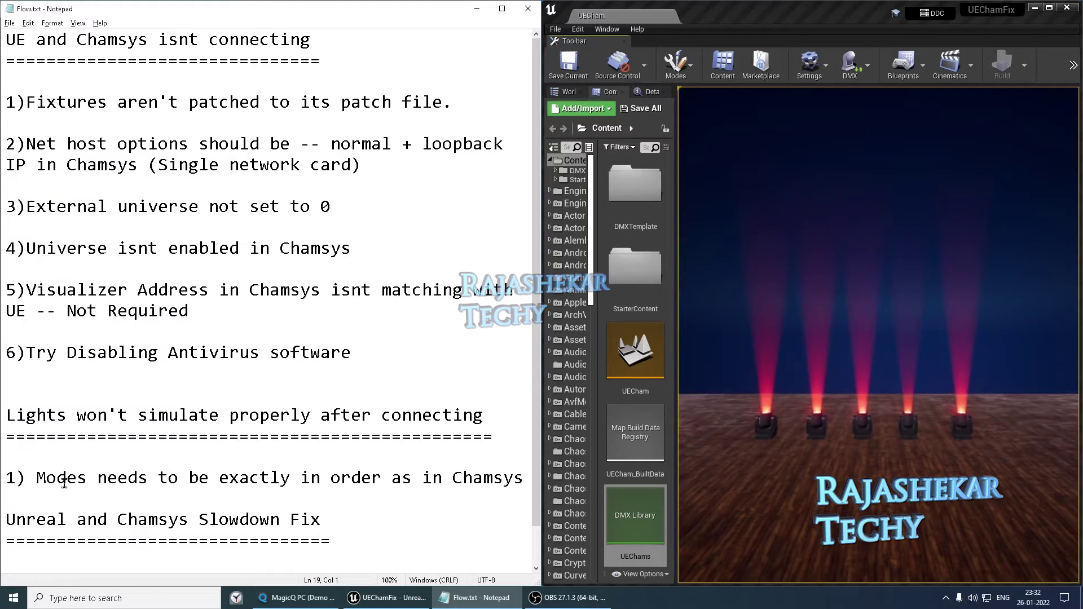
double_click(45, 478)
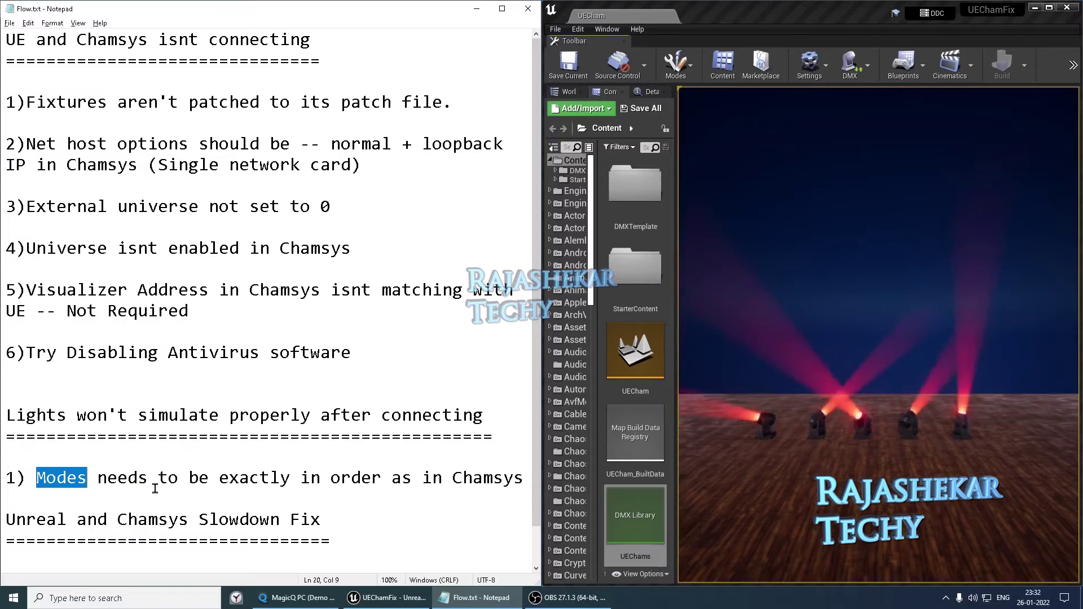
Stop the Unreal play session, open the UEChams DMX library and examine the functions of fixture type Sharpy_1.
key(alt+Tab)
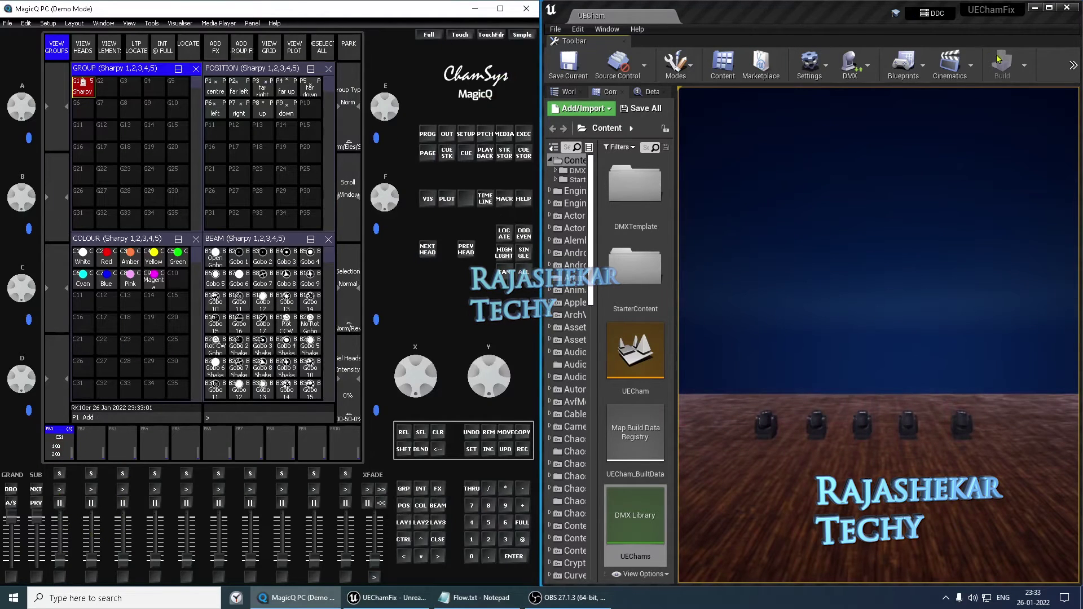
click(1071, 65)
click(1009, 99)
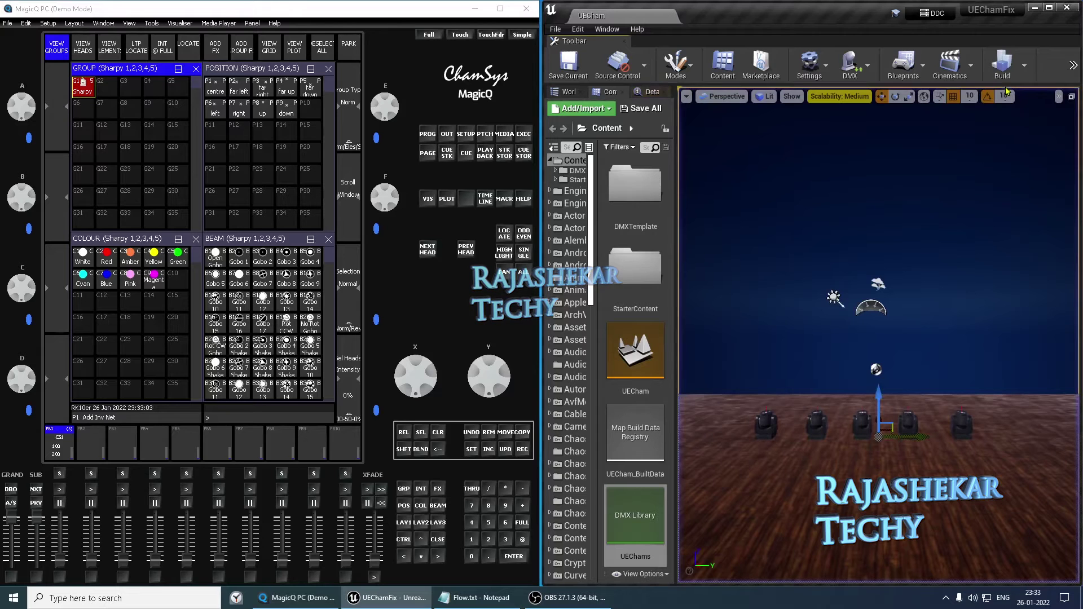
click(629, 506)
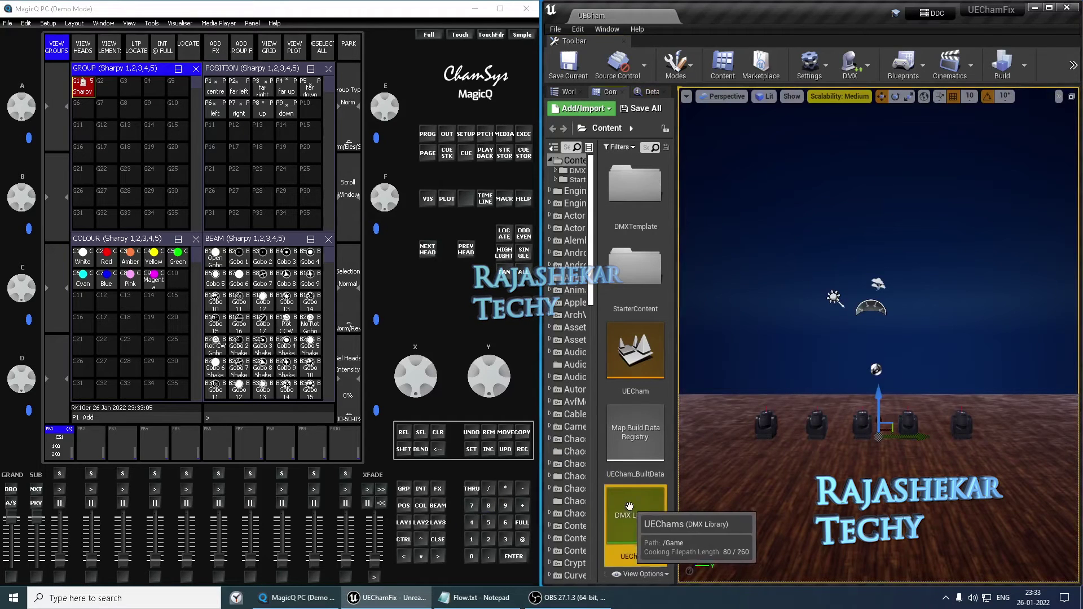
double_click(630, 506)
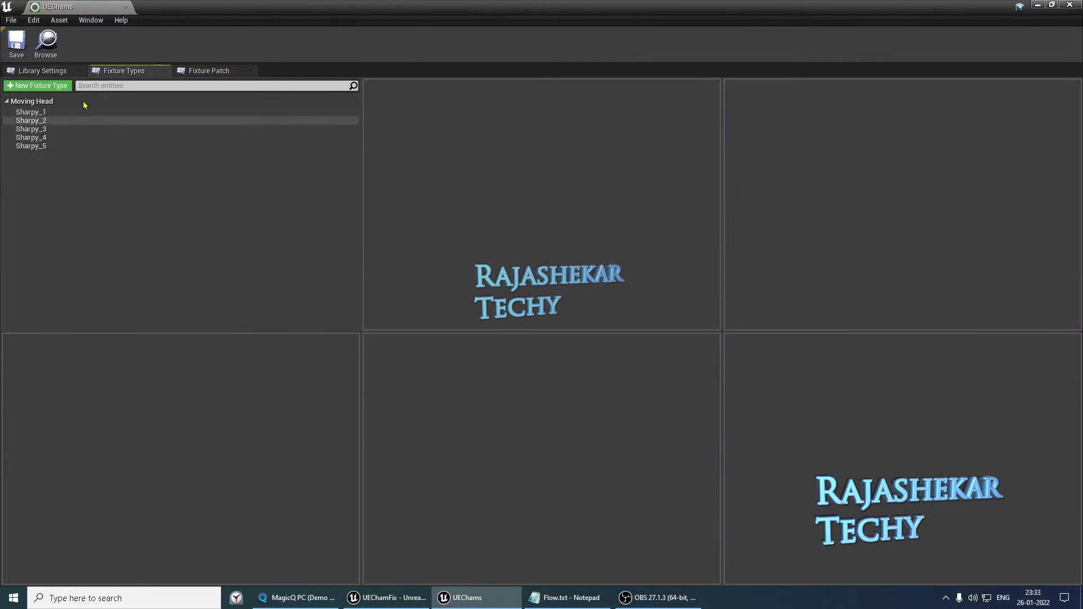
click(56, 113)
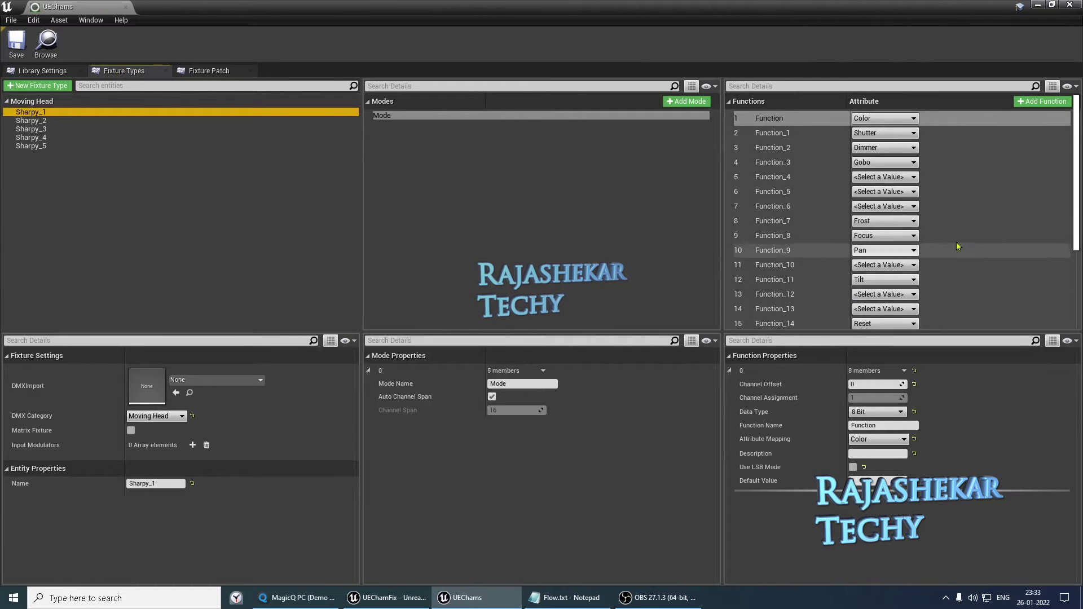
drag(1075, 243, 1076, 135)
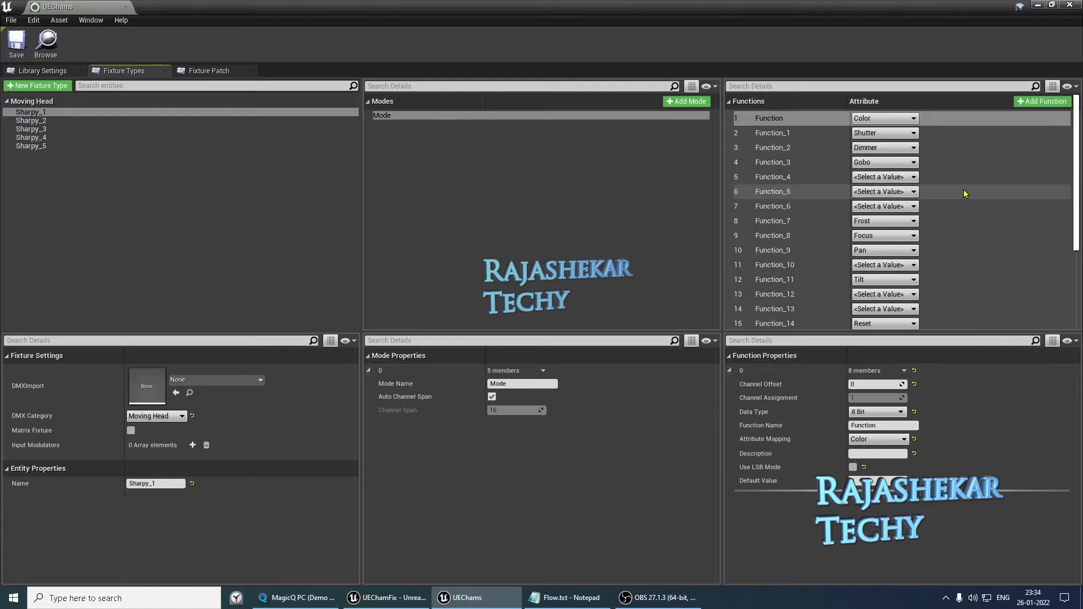
Show the channel view of MagicQ's patch and compare the first Sharpy's attributes with Sharpy_1's functions in Unreal.
mouse_move(389, 597)
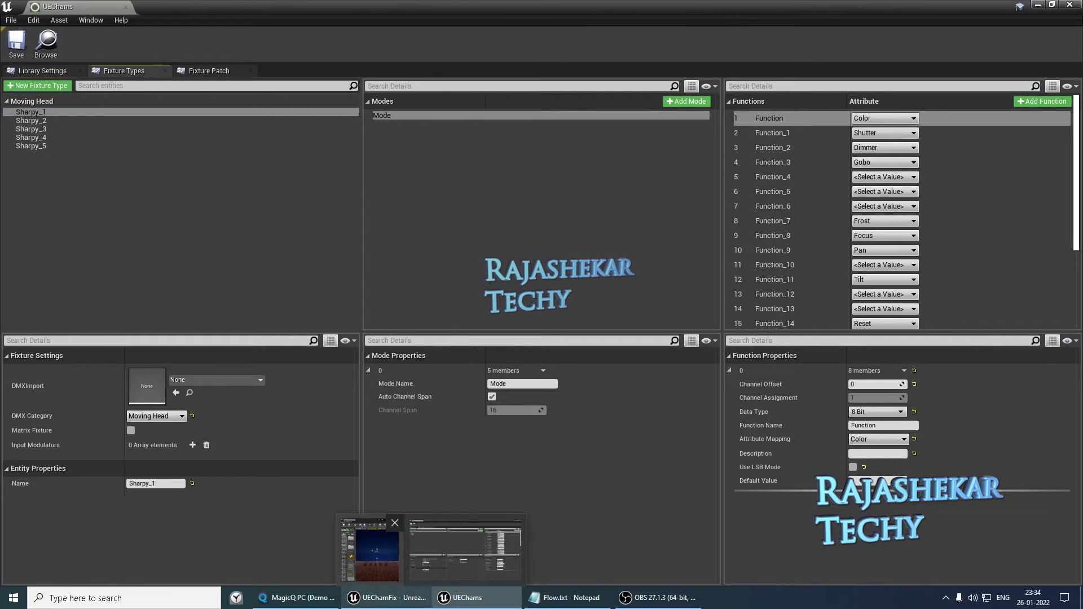
key(alt+Tab)
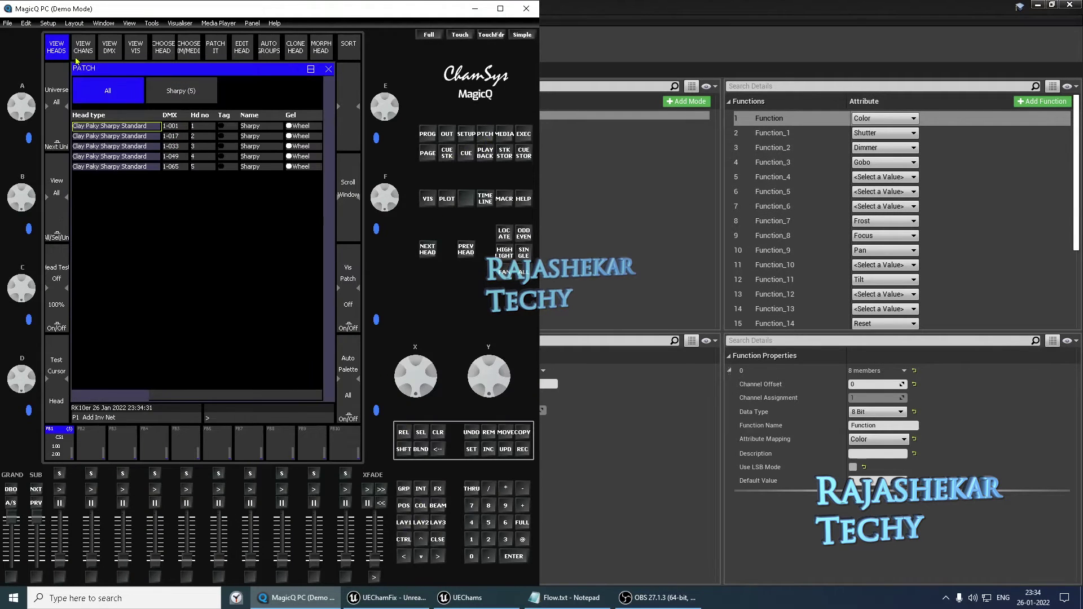
click(83, 51)
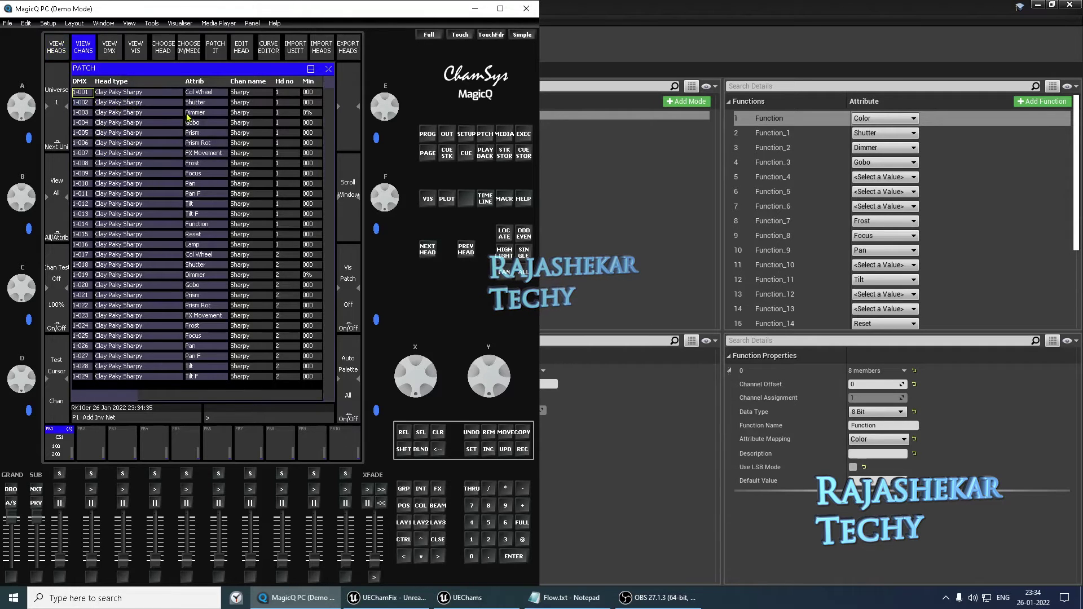
click(194, 95)
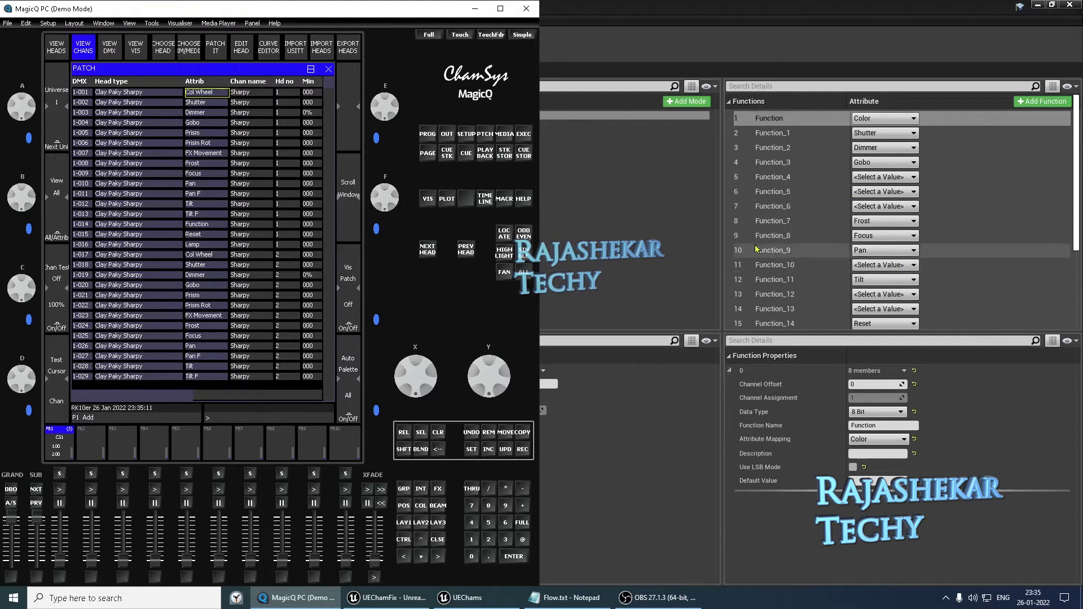
Check the unassigned Function_4 and Function_5 of Sharpy_1 and compare the remaining functions with MagicQ's patched channels.
click(770, 178)
double_click(771, 179)
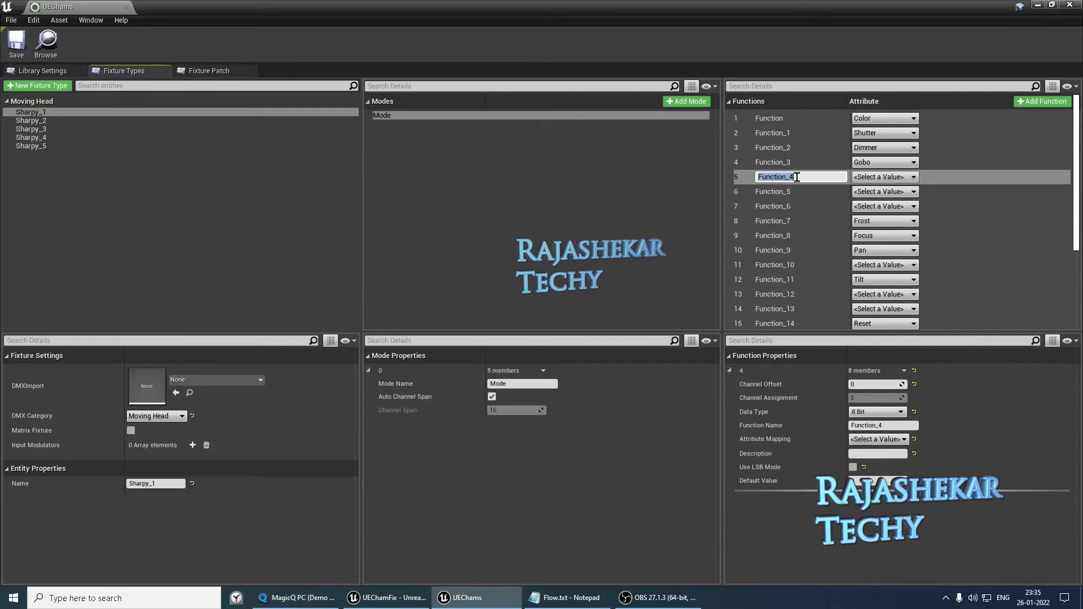
click(788, 193)
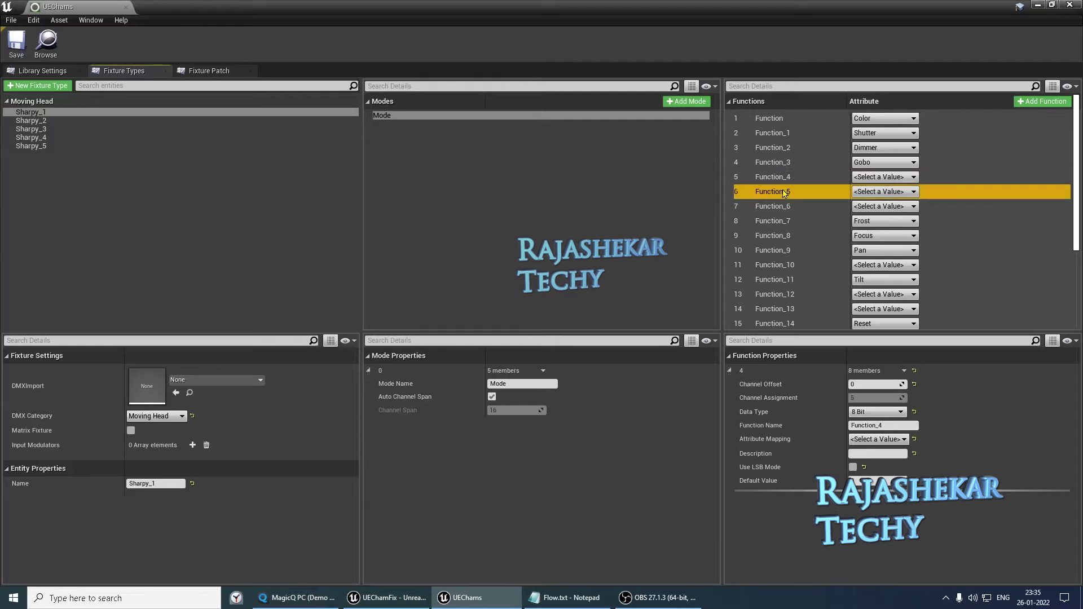
click(780, 180)
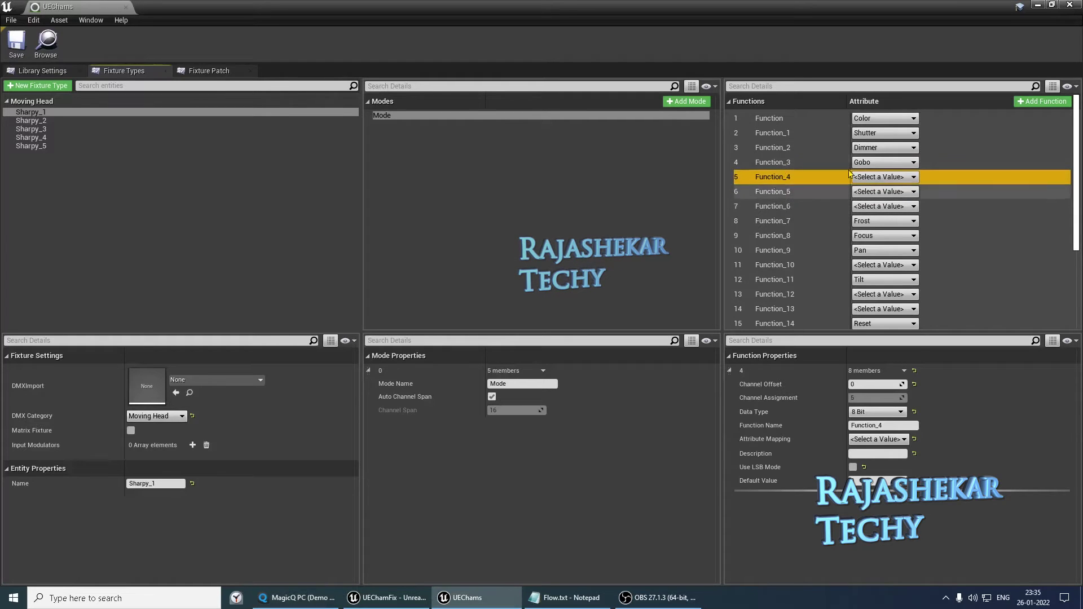
mouse_move(476, 598)
click(298, 597)
scroll(887, 282, down, 1)
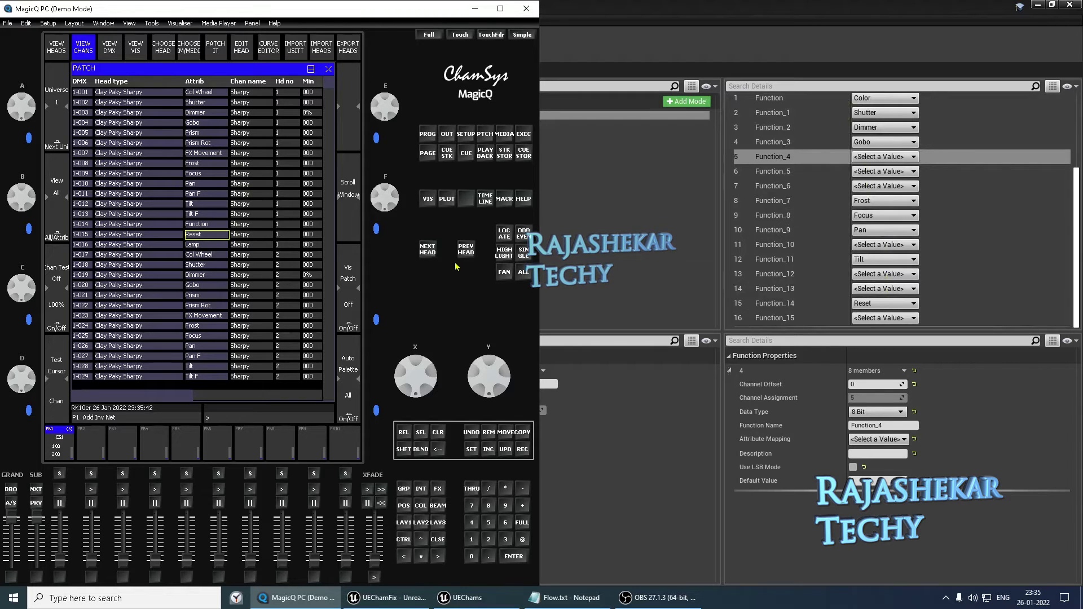
Return MagicQ to its group layout, minimize it, and delete Function_4 to Function_6 from Sharpy_1 in the UEChams library.
click(418, 505)
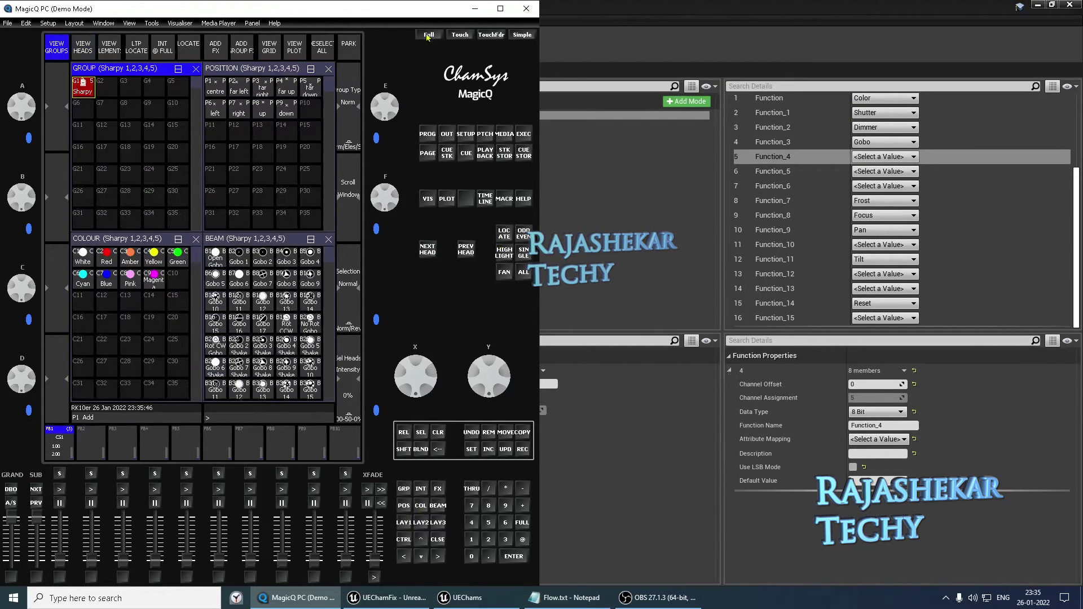
click(475, 9)
click(36, 112)
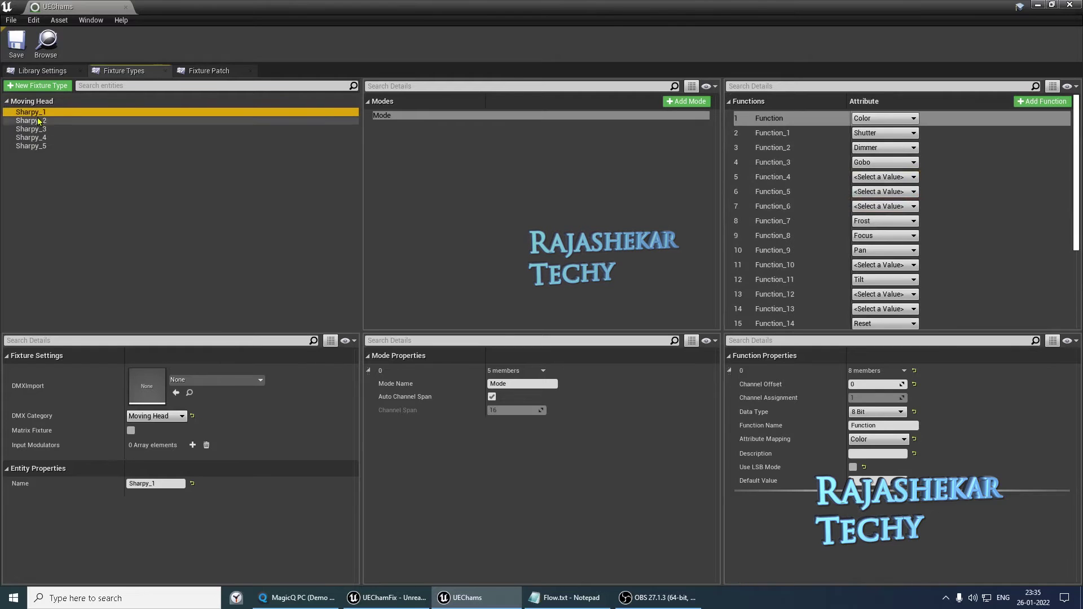
click(781, 178)
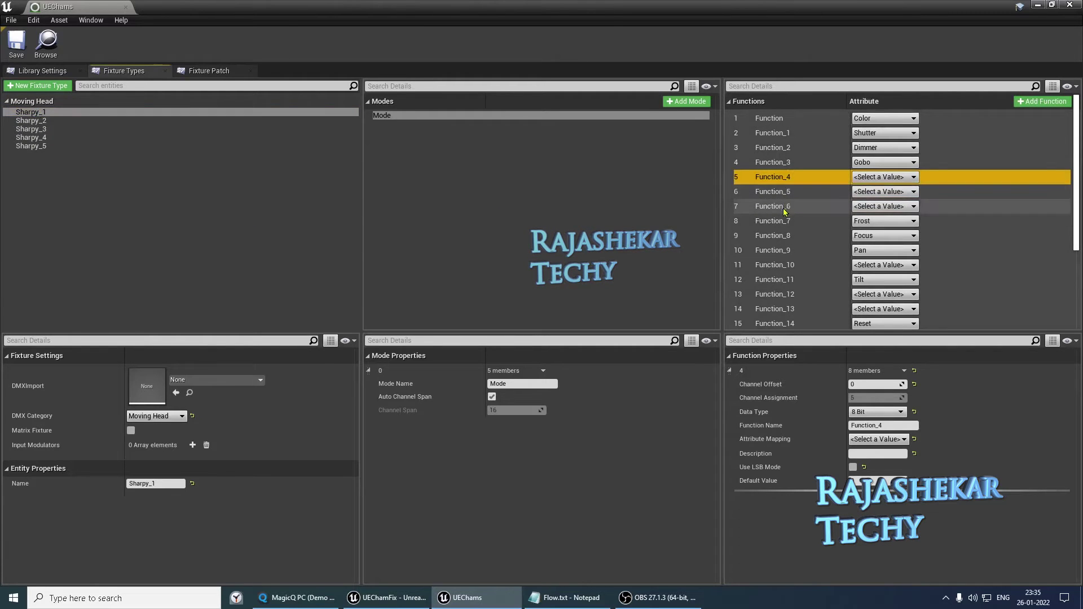
shift+click(784, 208)
key(Delete)
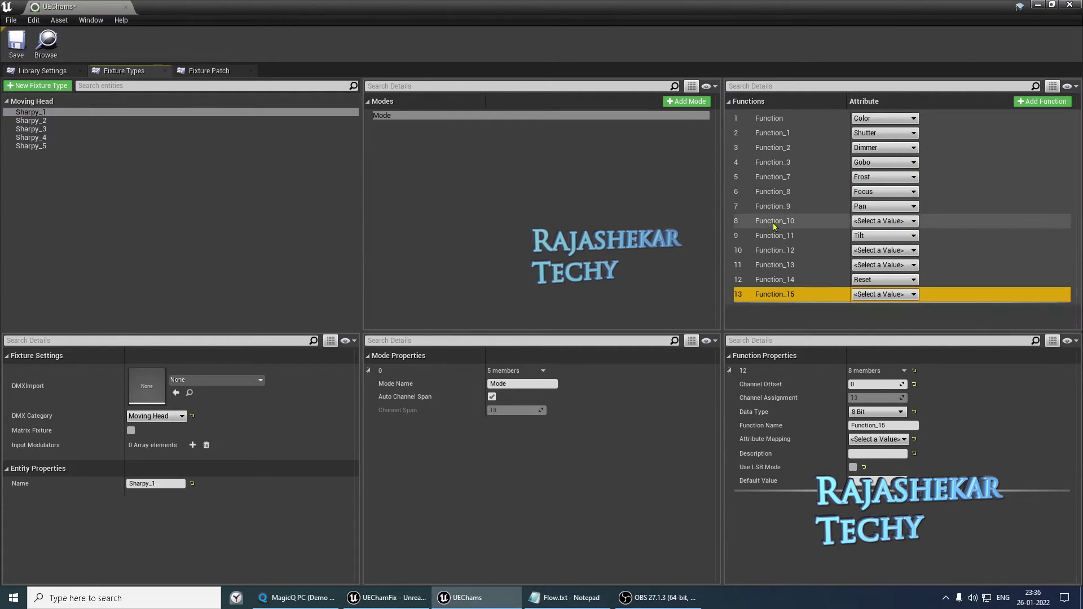
Delete Function_10, Function_12, Function_13 and Function_15 from fixture type Sharpy_1 and save the library.
click(775, 222)
ctrl+click(776, 249)
key(Delete)
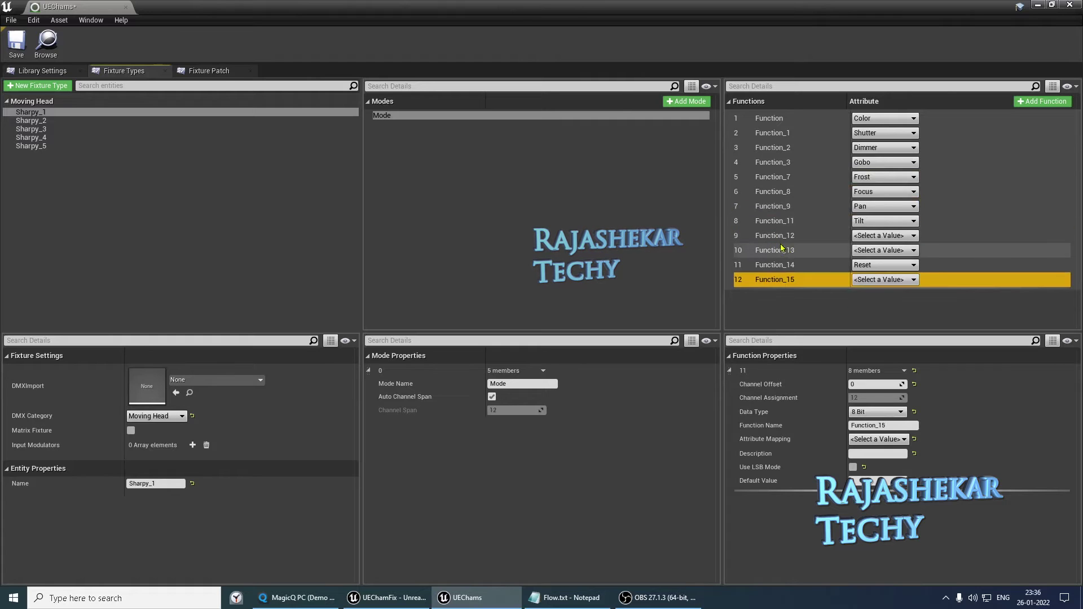
click(776, 235)
key(Delete)
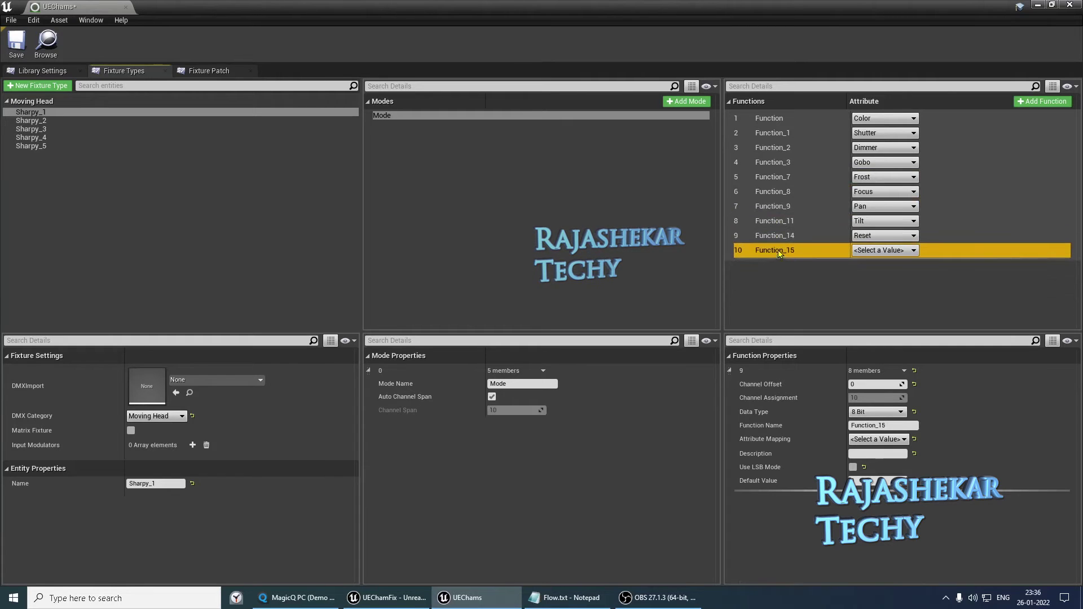
key(Delete)
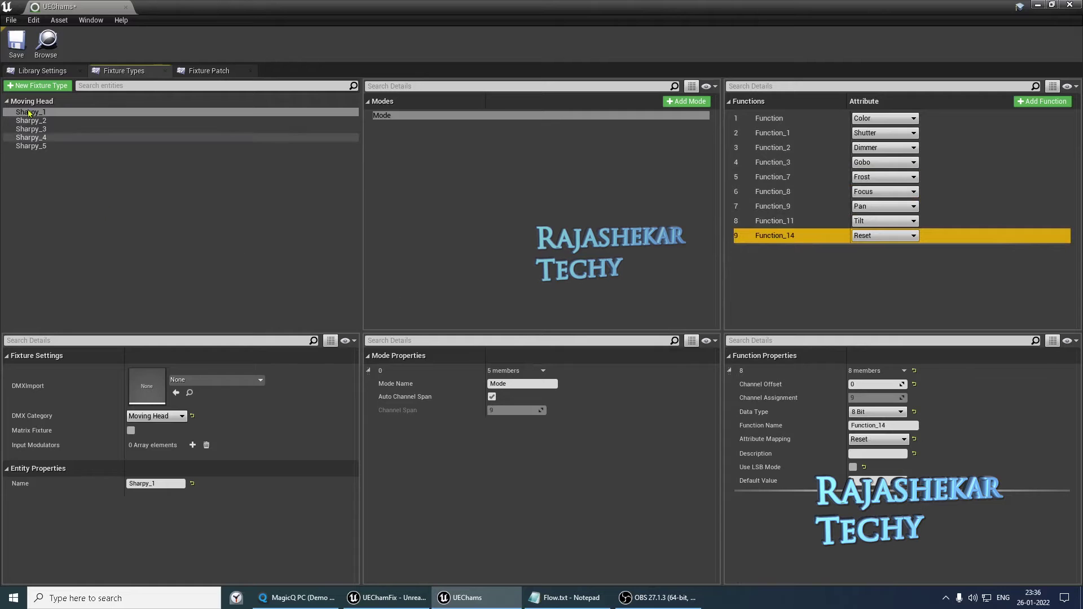
click(11, 53)
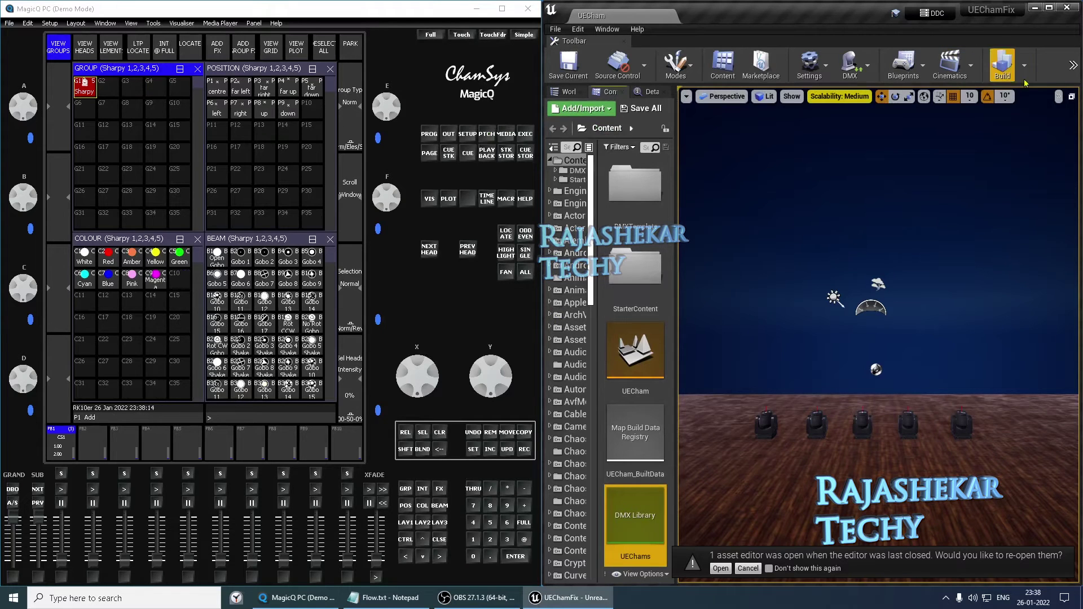
Test the lights in an Unreal play session by raising and lowering MagicQ's first playback fader, ending the session afterward.
click(1073, 65)
click(1019, 88)
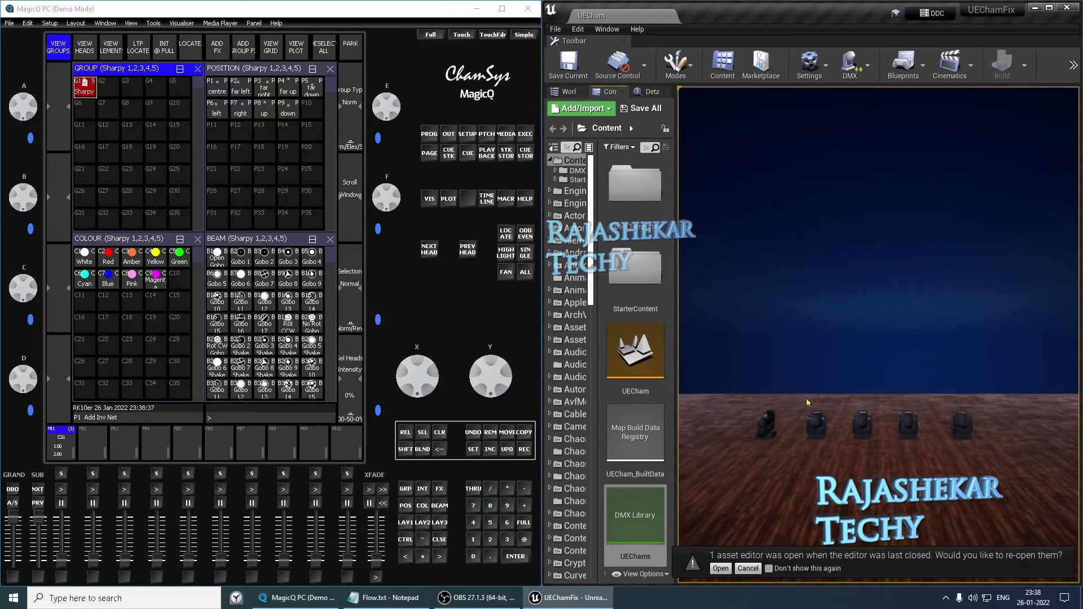
drag(64, 562, 61, 518)
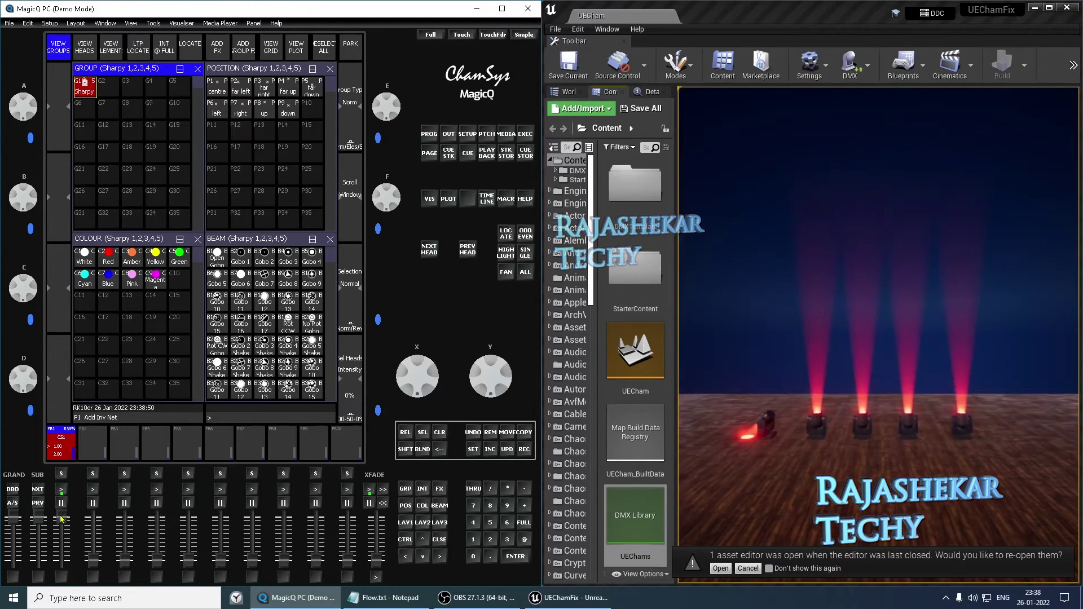
drag(61, 517, 58, 564)
click(1067, 75)
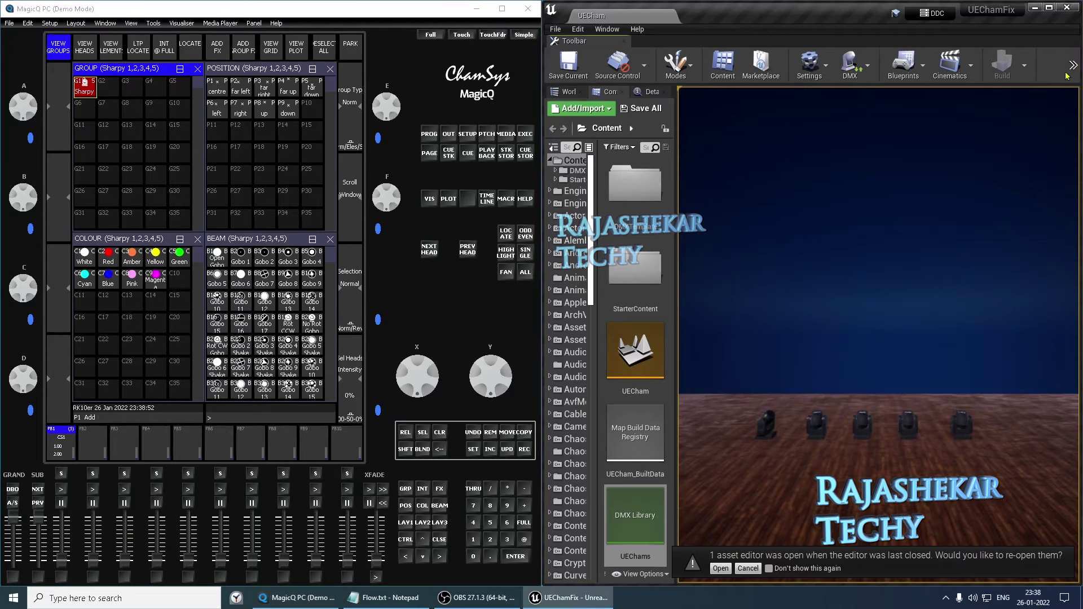
click(1043, 85)
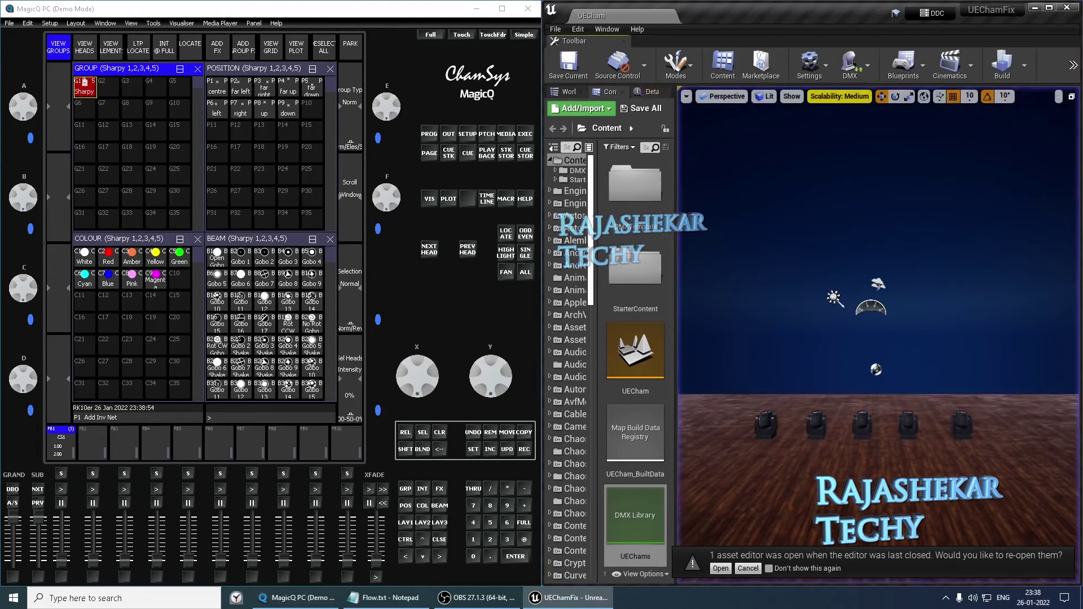
Open the UEChams DMX library and duplicate fixture type Sharpy_2.
double_click(640, 518)
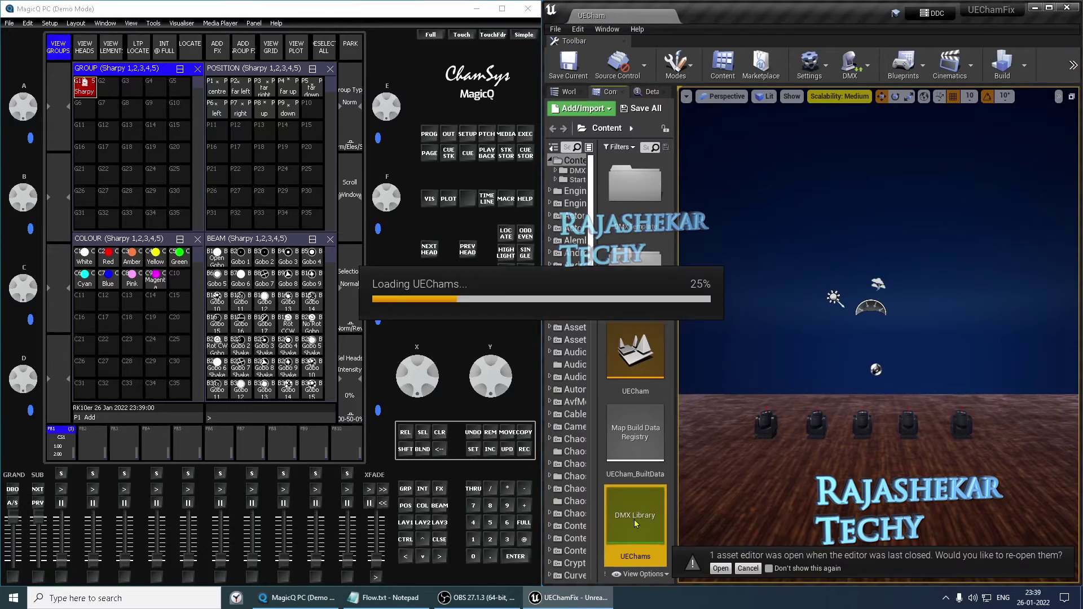
click(168, 151)
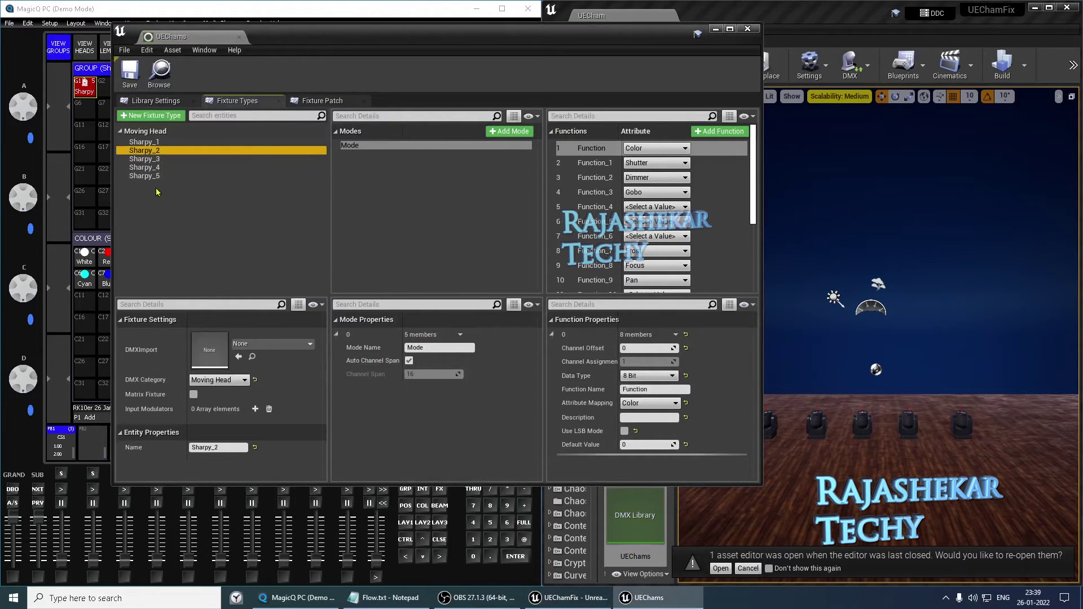
key(ctrl+d)
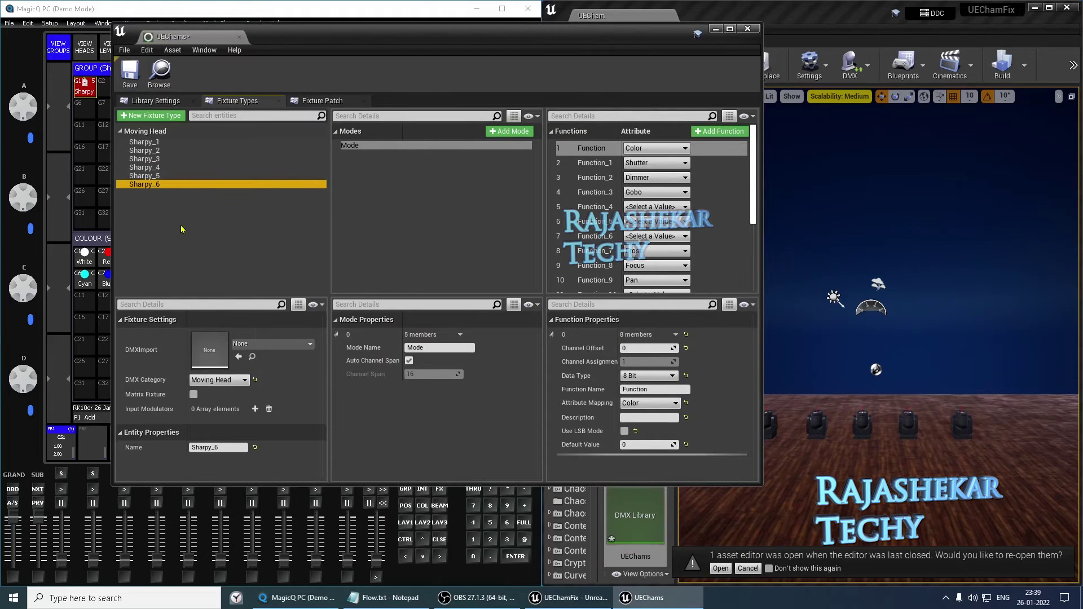
Examine the fixture patch's channel ranges and compare Sharpy_1's functions with those of the other Sharpy fixture types.
click(317, 104)
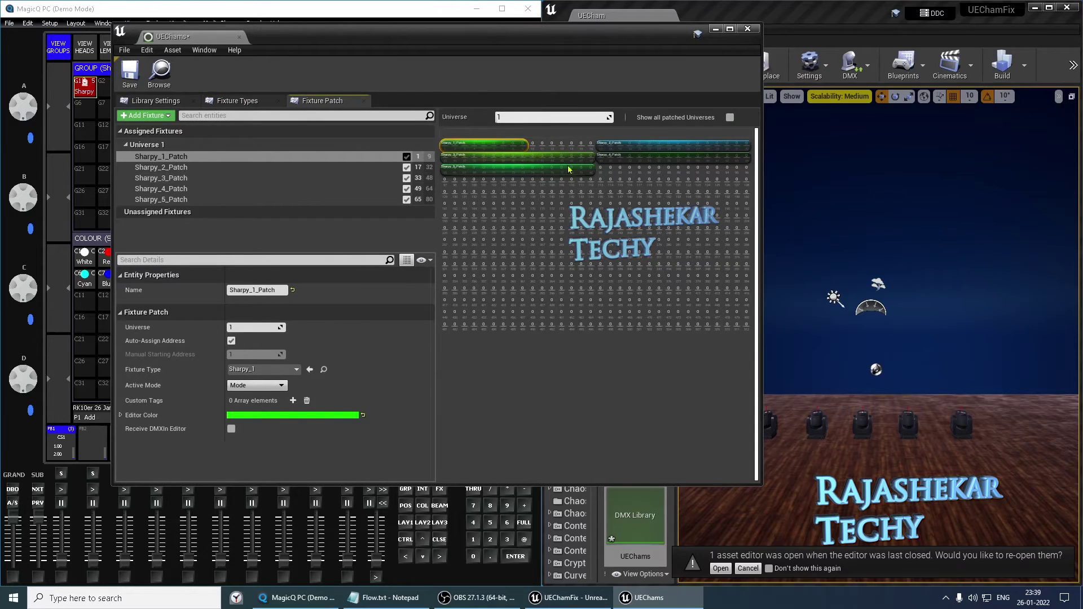
click(242, 101)
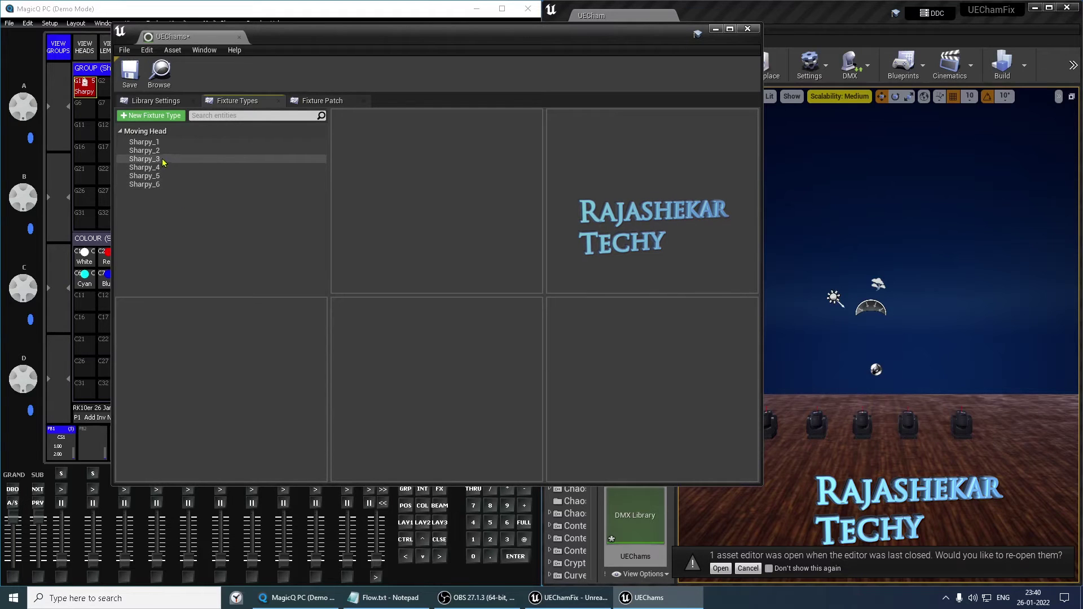
click(153, 142)
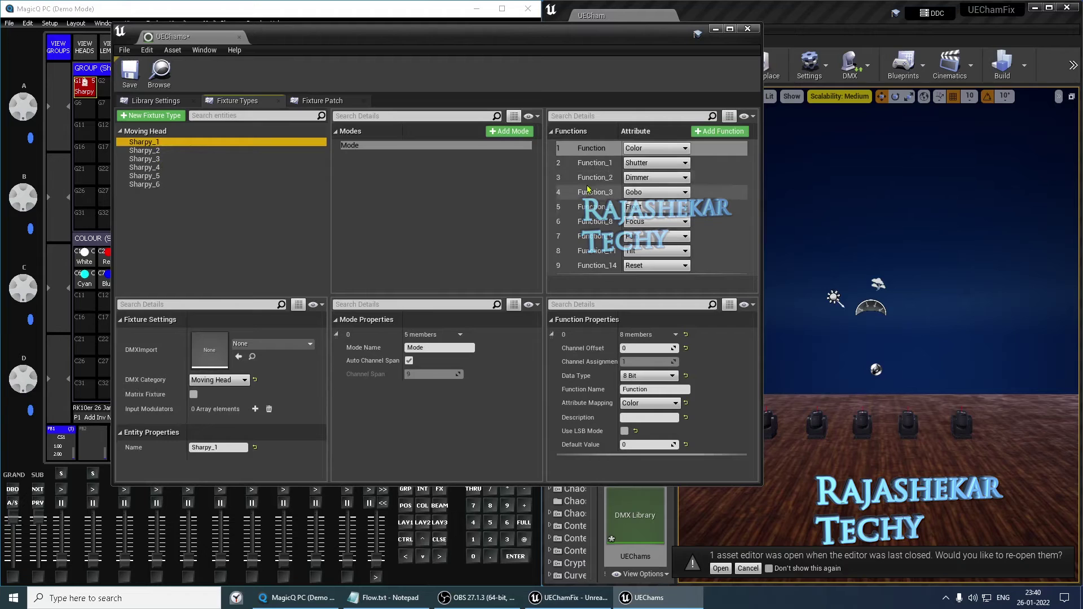
click(155, 150)
key(Down)
key(Down)
key(Down)
key(Down)
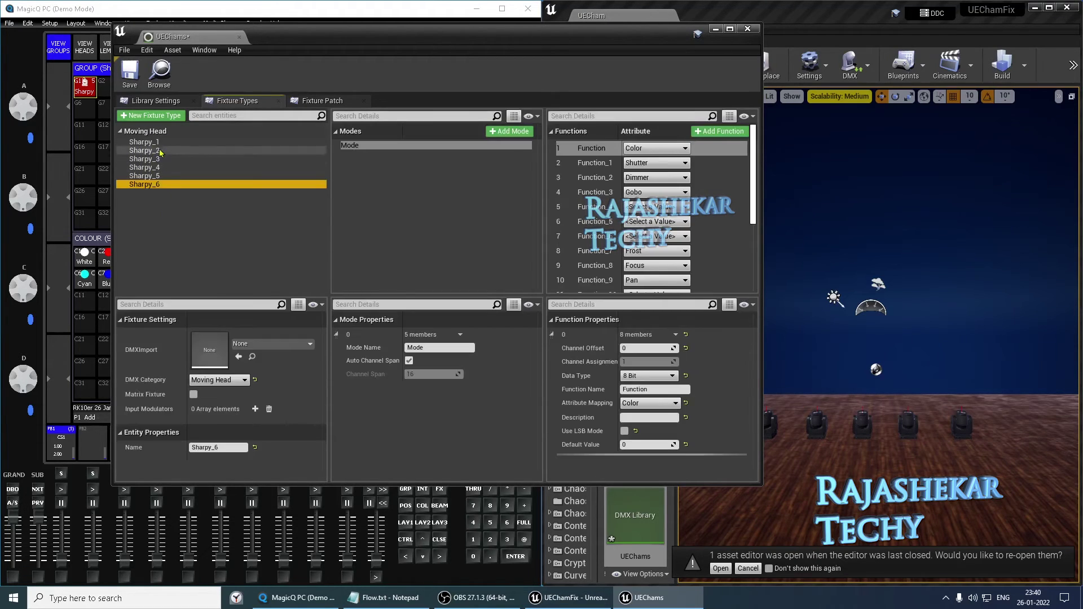
Delete the faulty fixture type Sharpy_1 and rename the duplicate Sharpy_6 as Sharpy_1.
key(Delete)
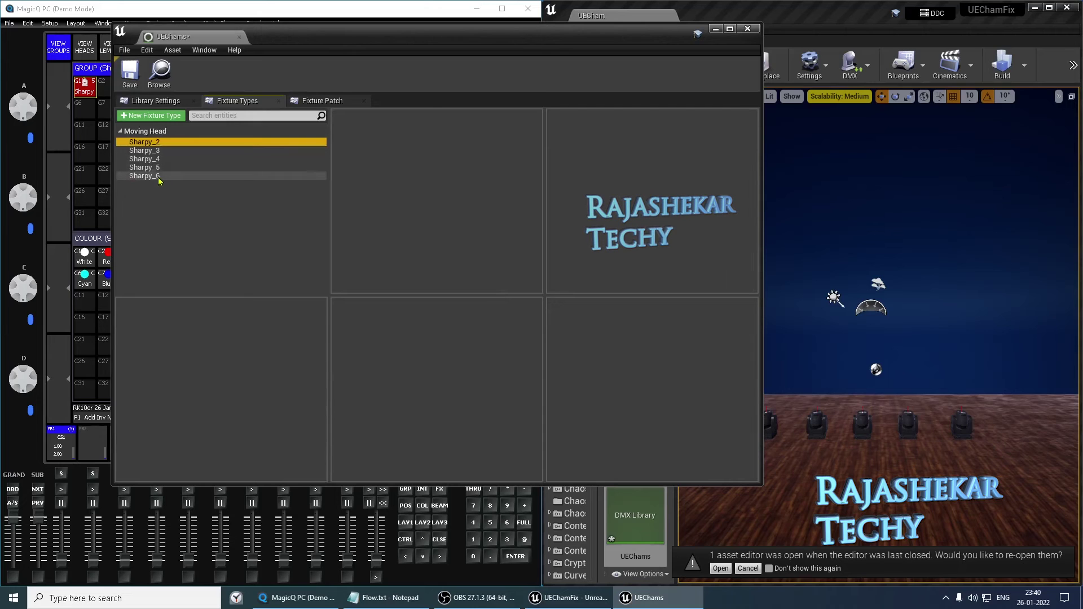
click(159, 178)
click(162, 178)
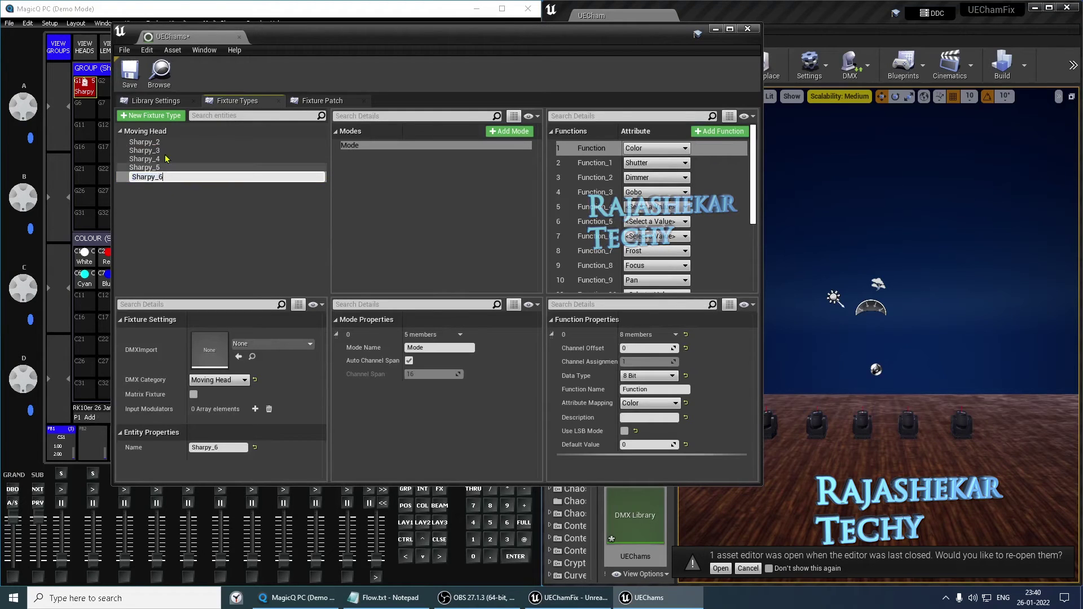
key(Return)
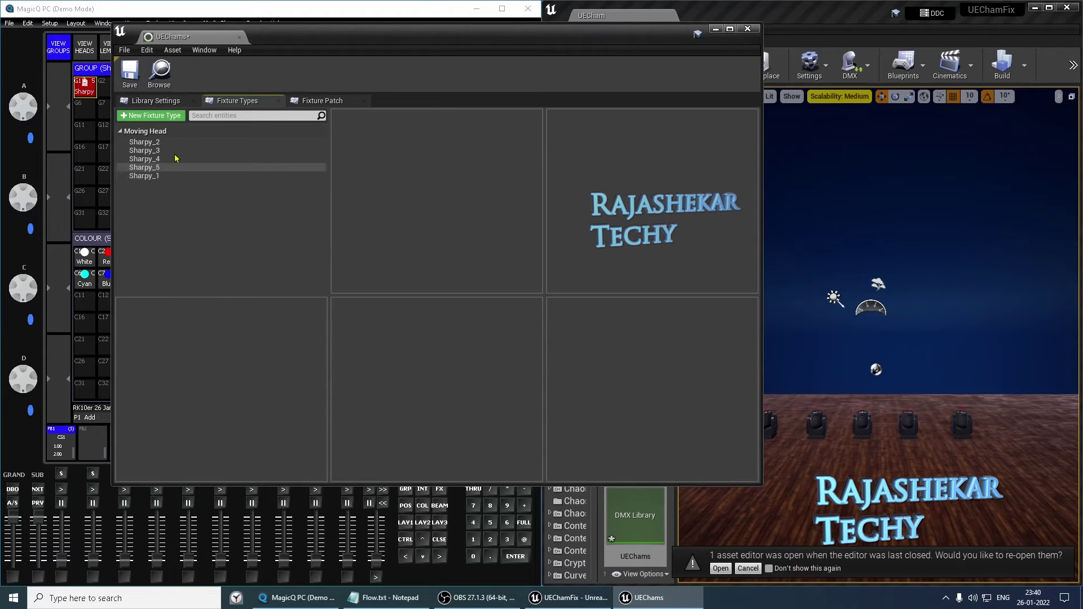
Delete all five unassigned Sharpy patches from the library's fixture patch.
click(305, 102)
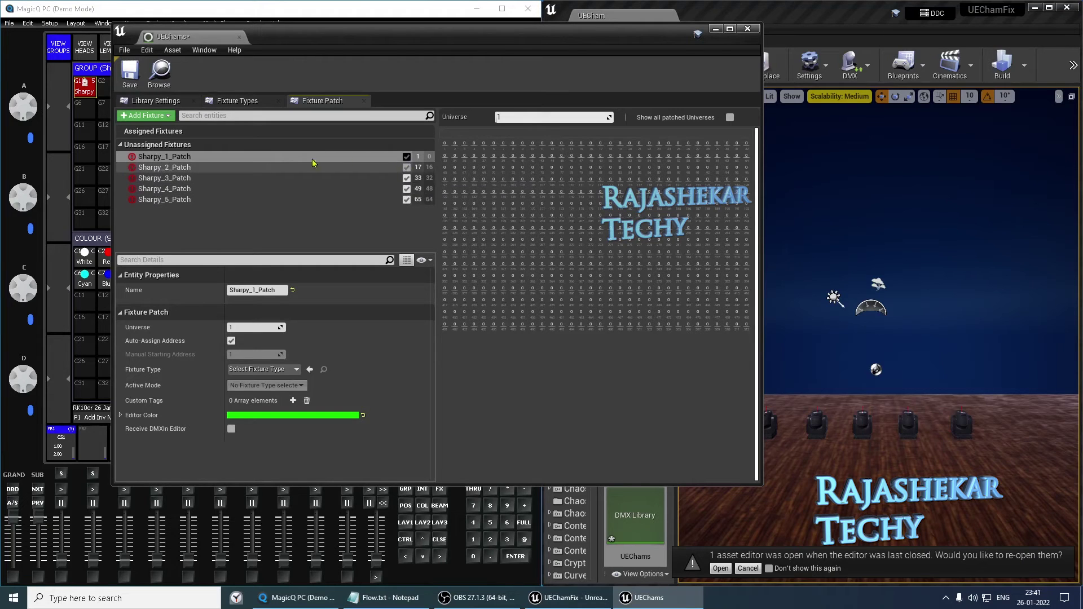
shift+click(161, 199)
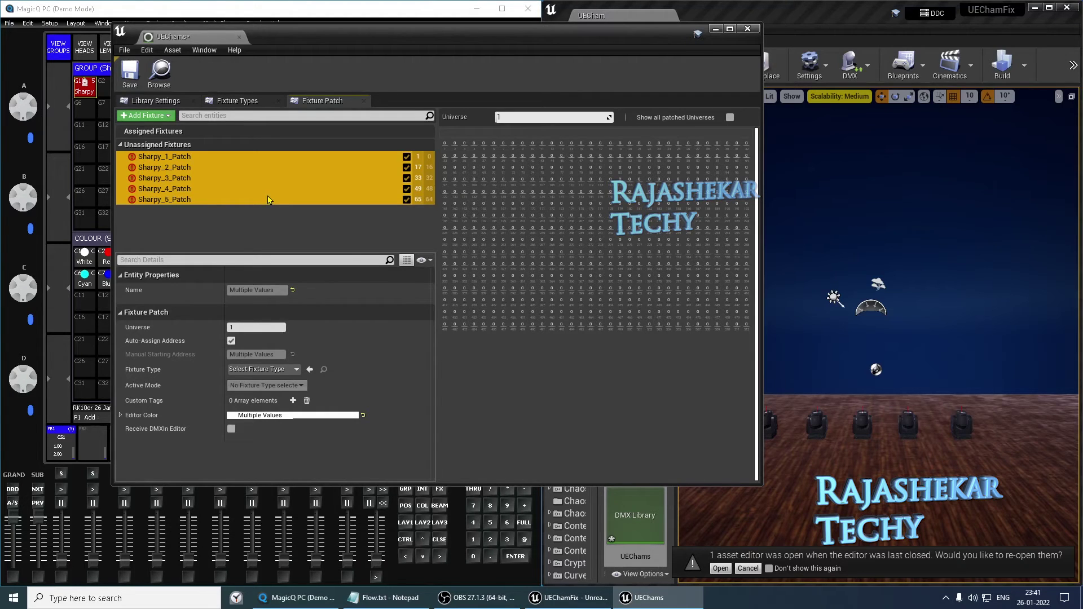
key(Delete)
Patch the existing fixture types Sharpy_1 and Sharpy_2 in universe 1.
click(144, 115)
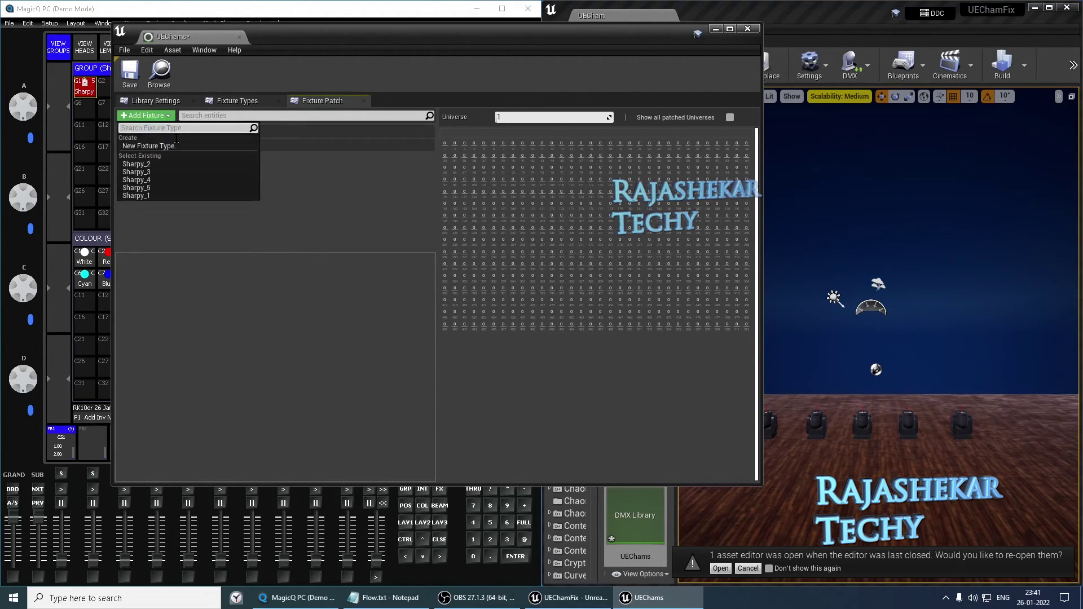
click(153, 196)
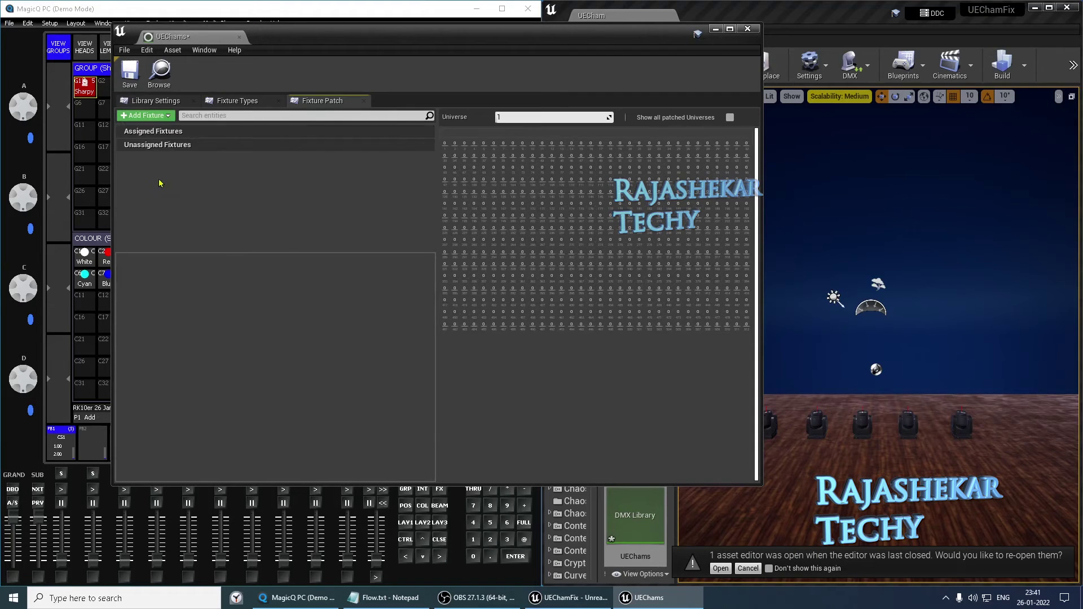
click(169, 117)
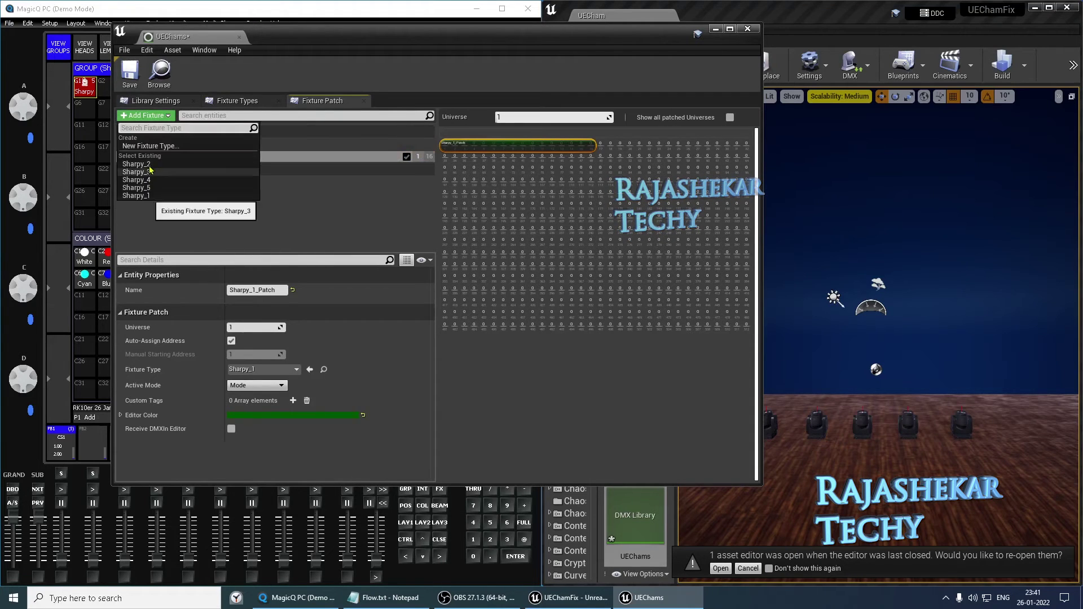
click(163, 124)
click(163, 117)
click(163, 164)
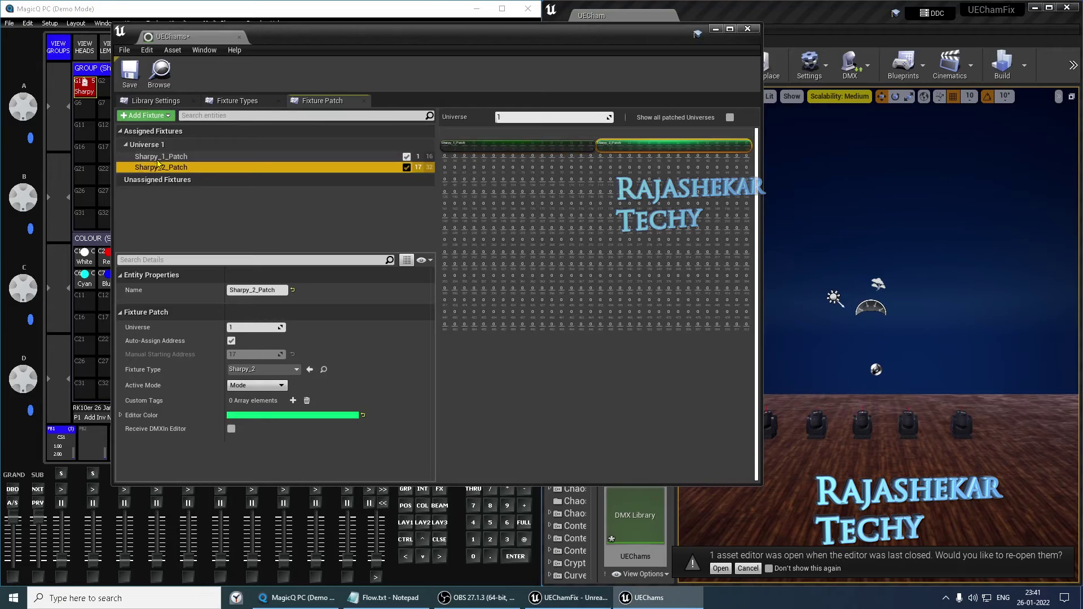
Add patches for Sharpy_3, Sharpy_4 and Sharpy_5 in universe 1, keeping their default patch names.
click(163, 117)
click(162, 171)
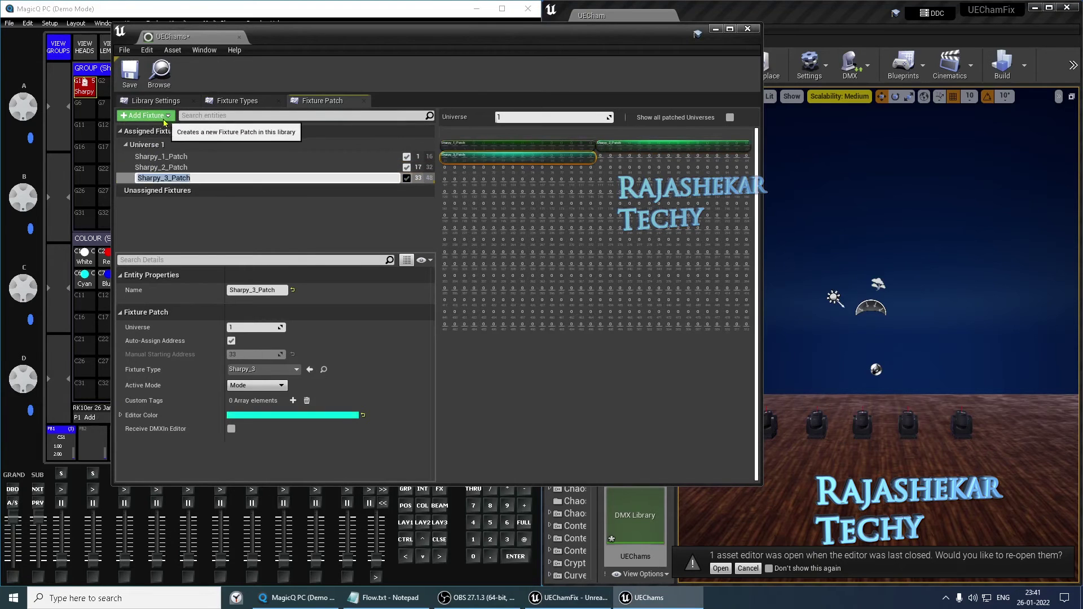
click(163, 116)
click(148, 179)
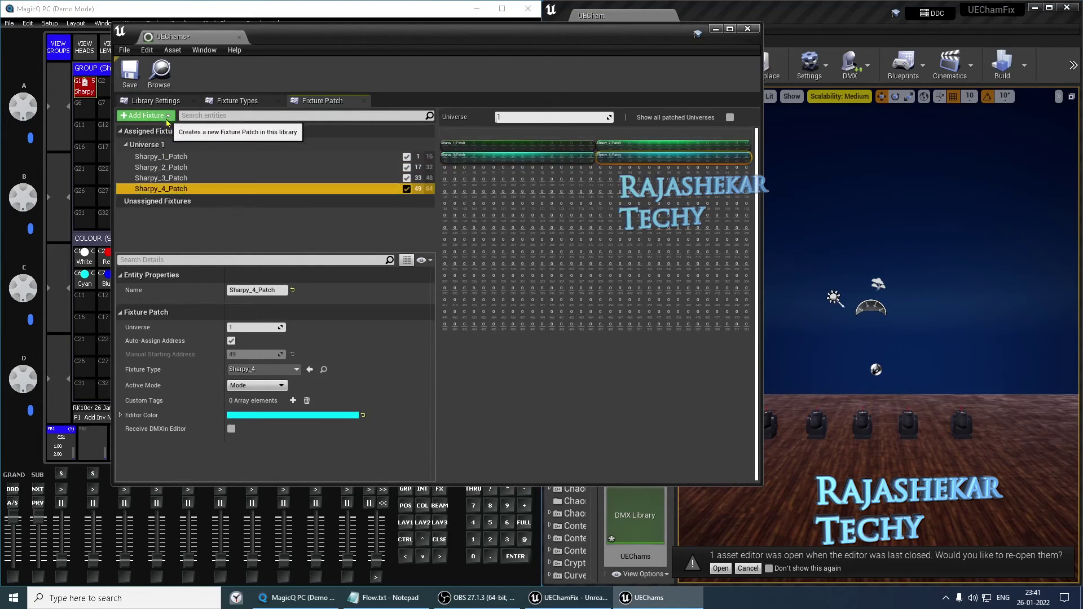
click(163, 116)
click(141, 187)
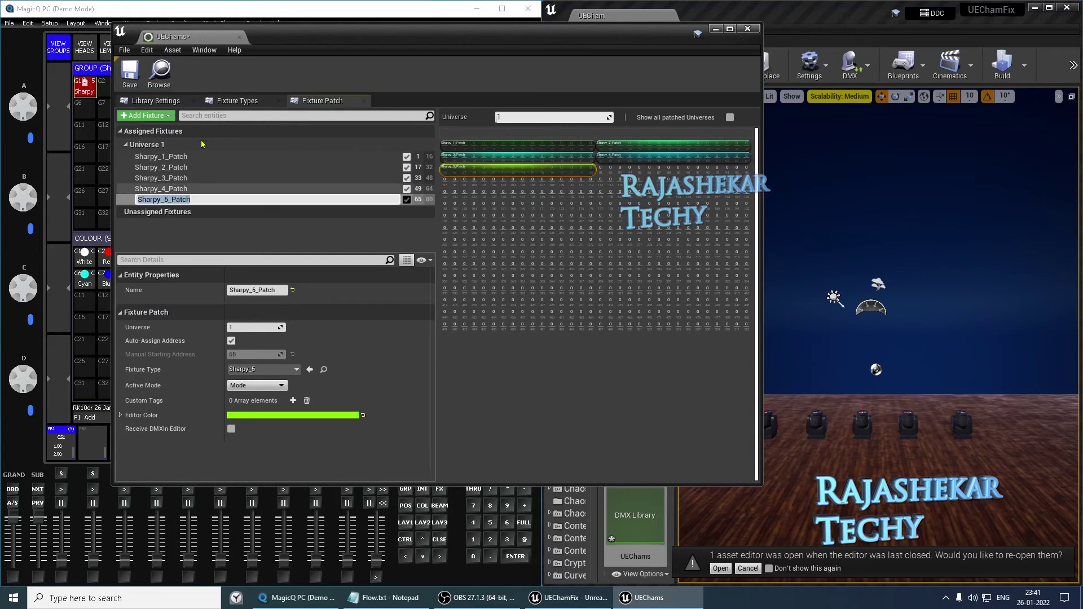
key(Return)
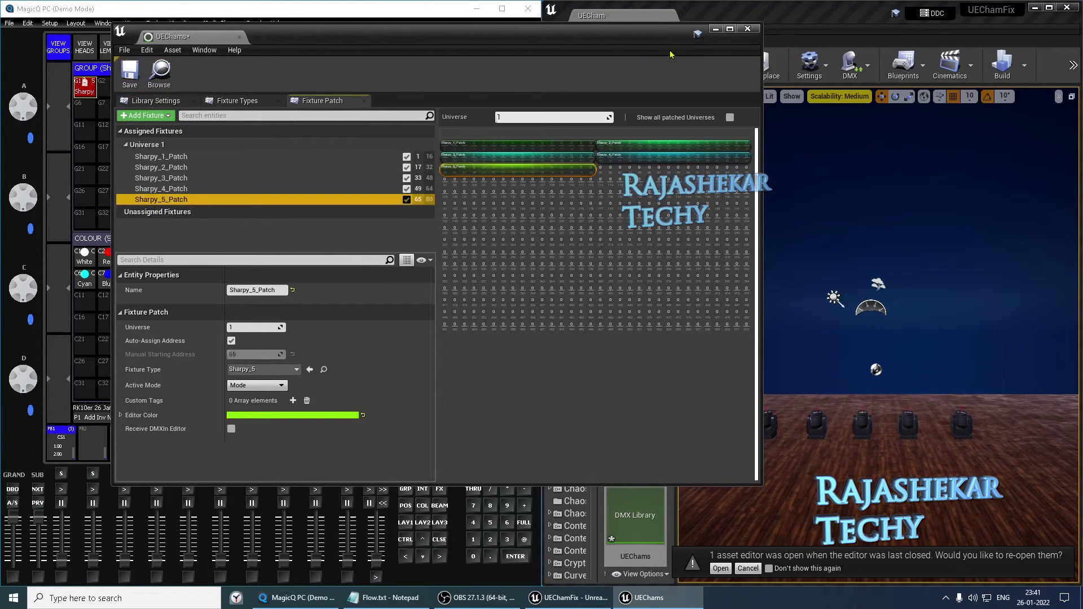
Close the DMX library and test the lights with MagicQ's first playback during an Unreal play session.
click(747, 28)
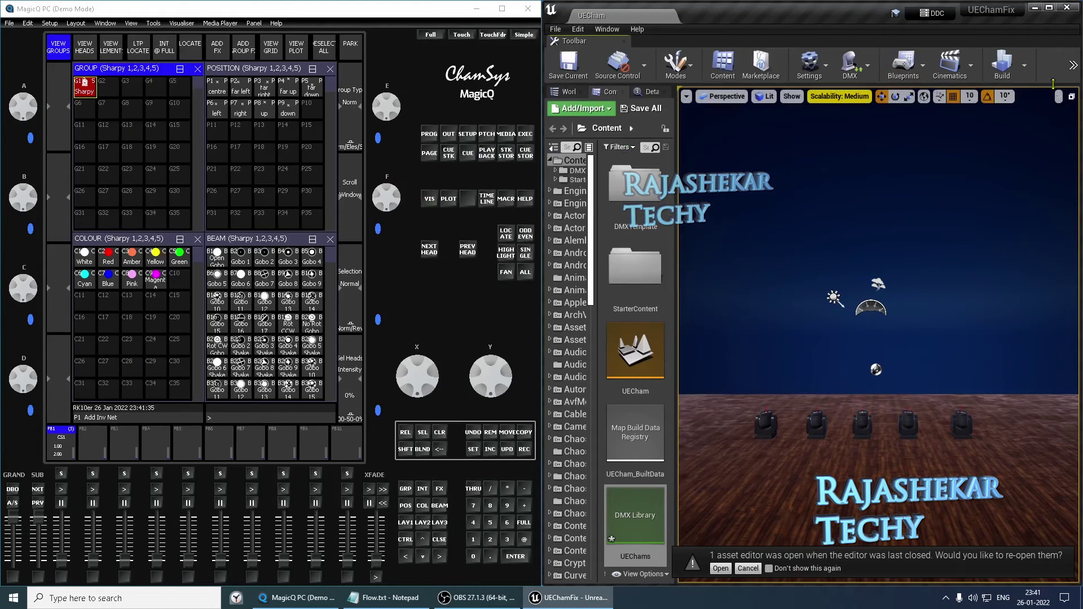
click(1073, 69)
click(1012, 99)
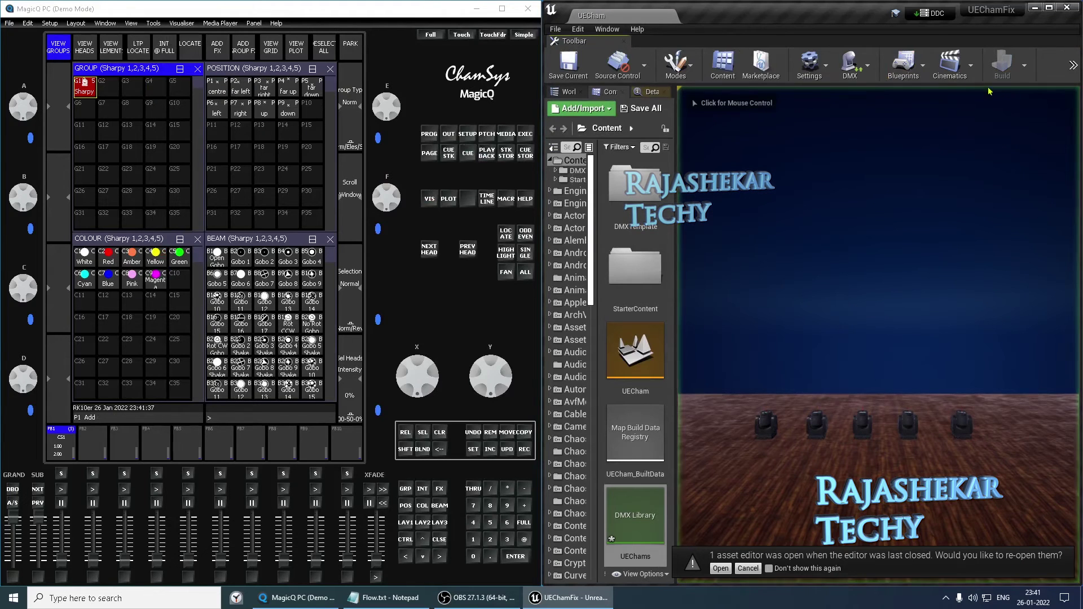
click(61, 560)
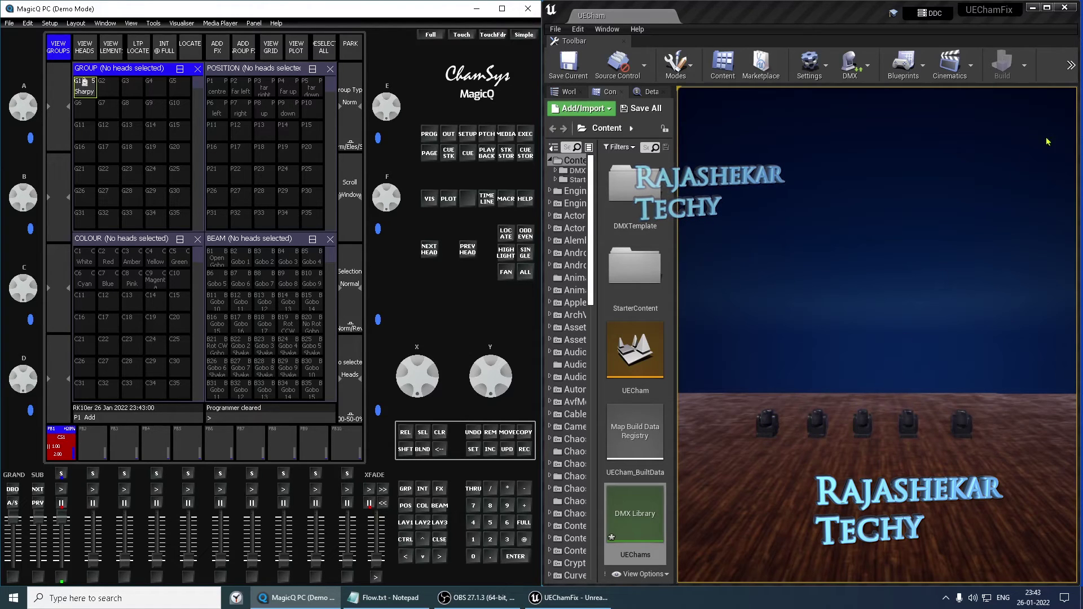
click(1073, 76)
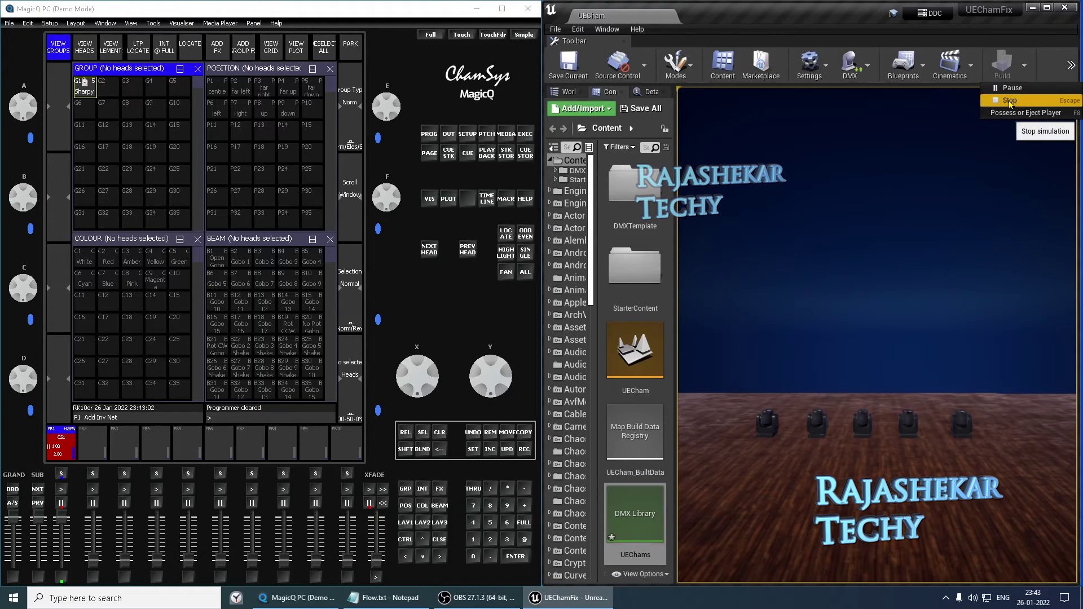
click(1026, 99)
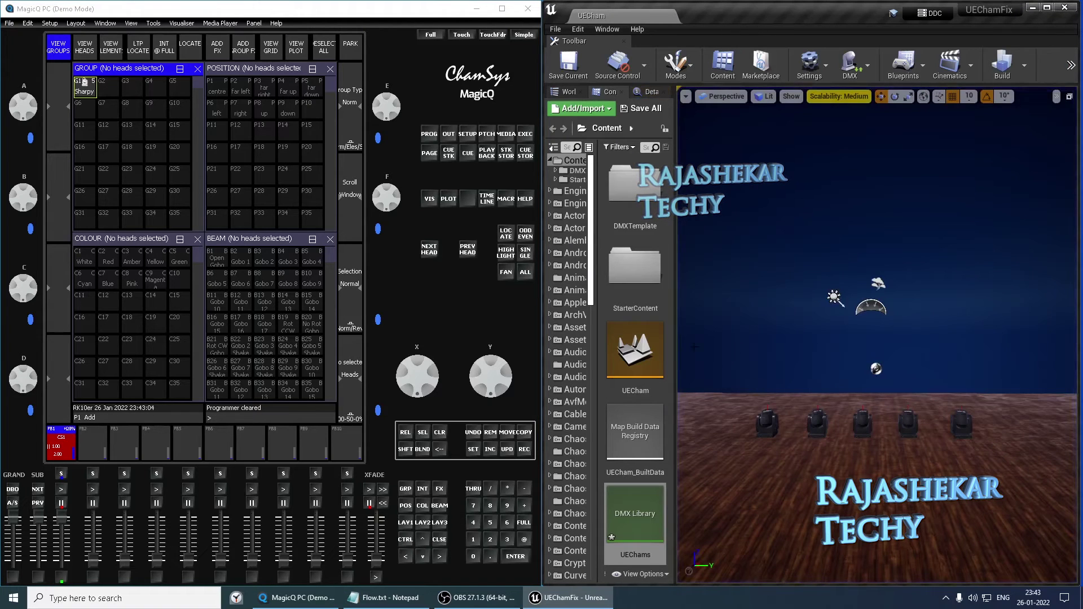
Select all five moving heads in the DMX folder and address them incrementally from Sharpy_1_Patch of the UEChams library with the DMX Patch Tool.
click(567, 92)
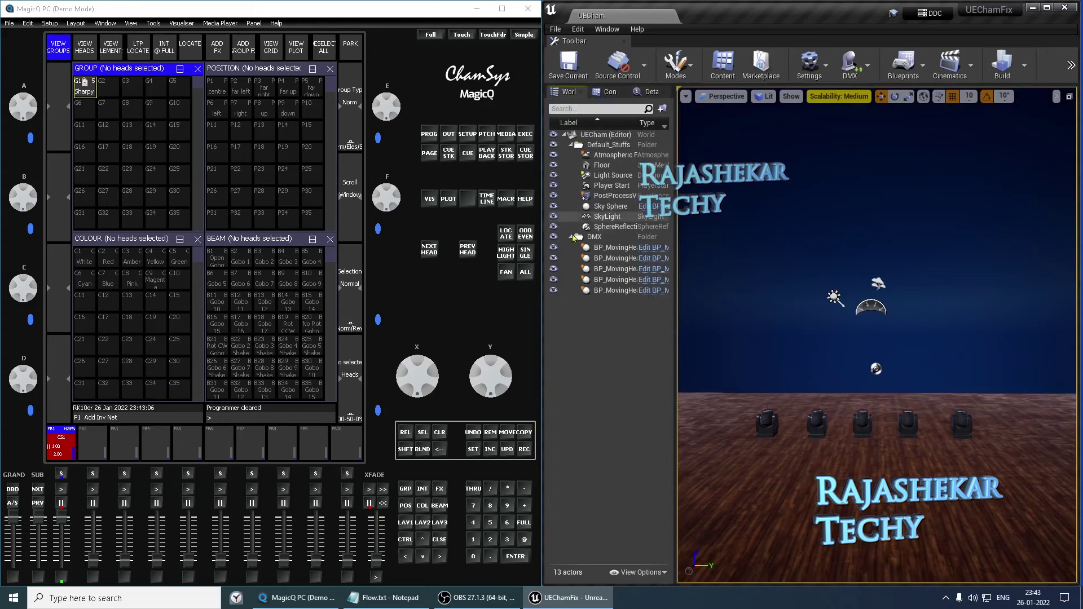
click(615, 247)
shift+click(614, 290)
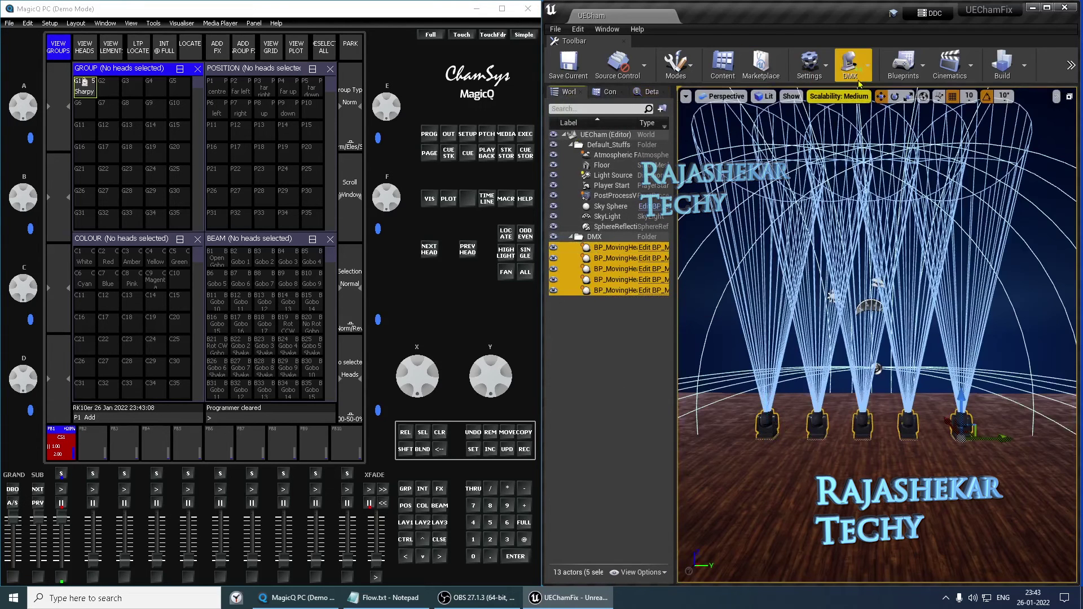
click(859, 83)
click(866, 149)
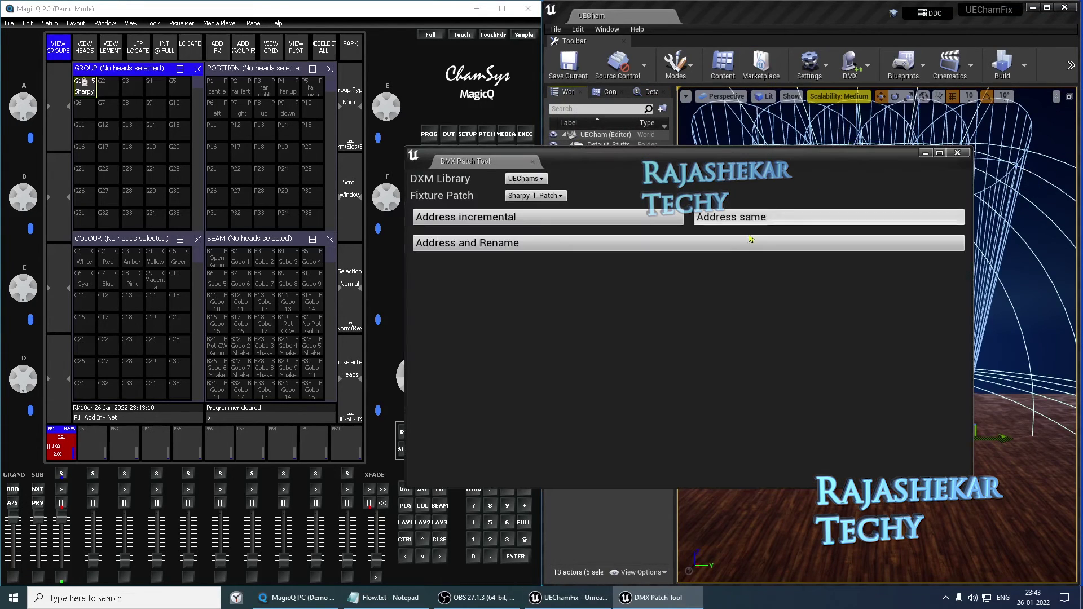
click(525, 197)
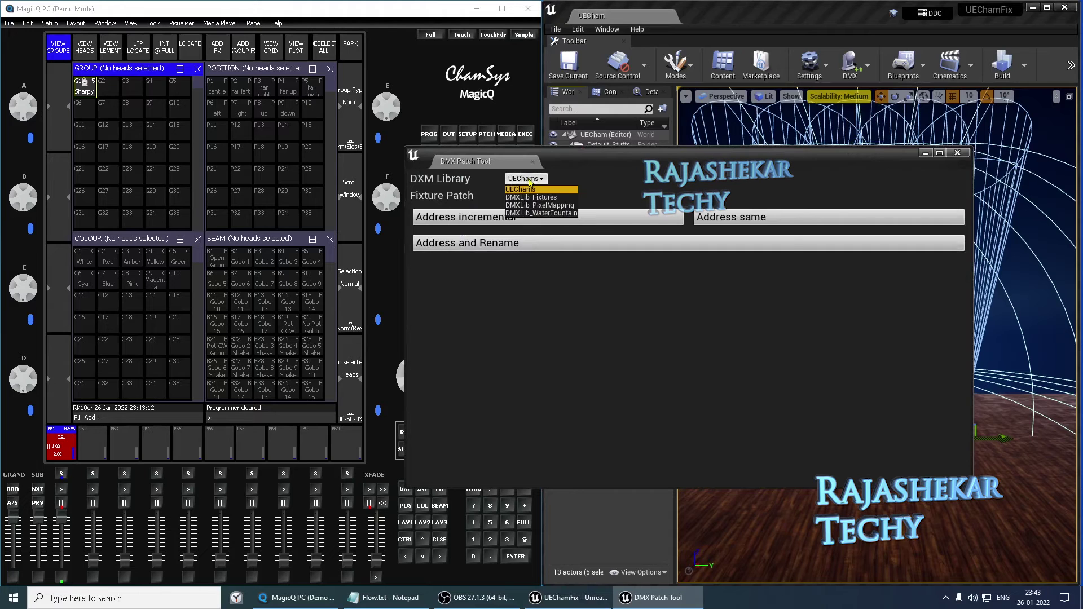
click(535, 209)
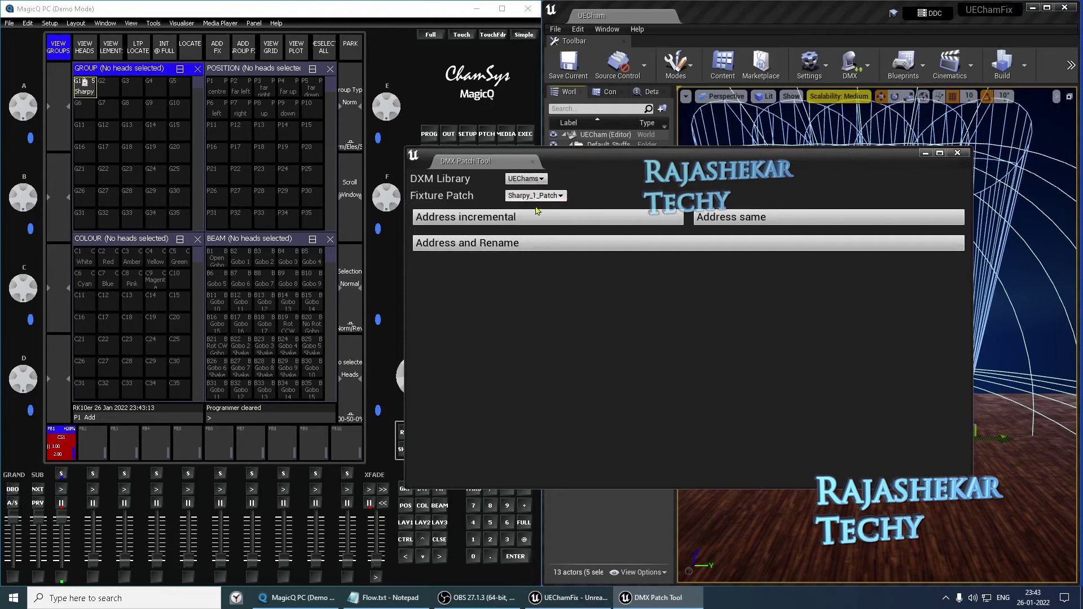
click(497, 242)
click(957, 153)
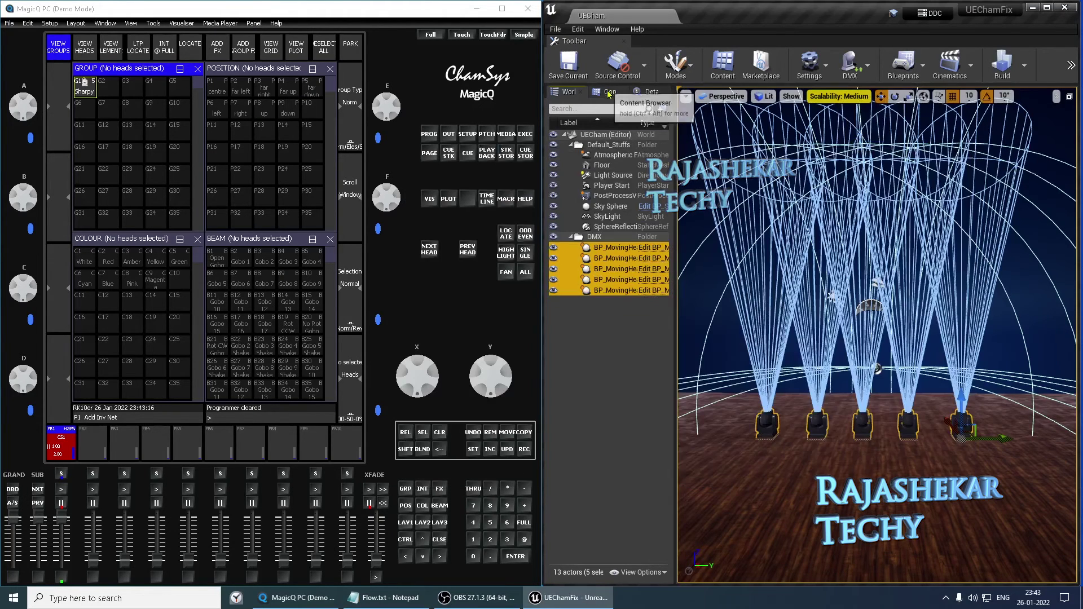
Check the fixture patch assigned to the DMX component of the first and last moving heads.
click(614, 247)
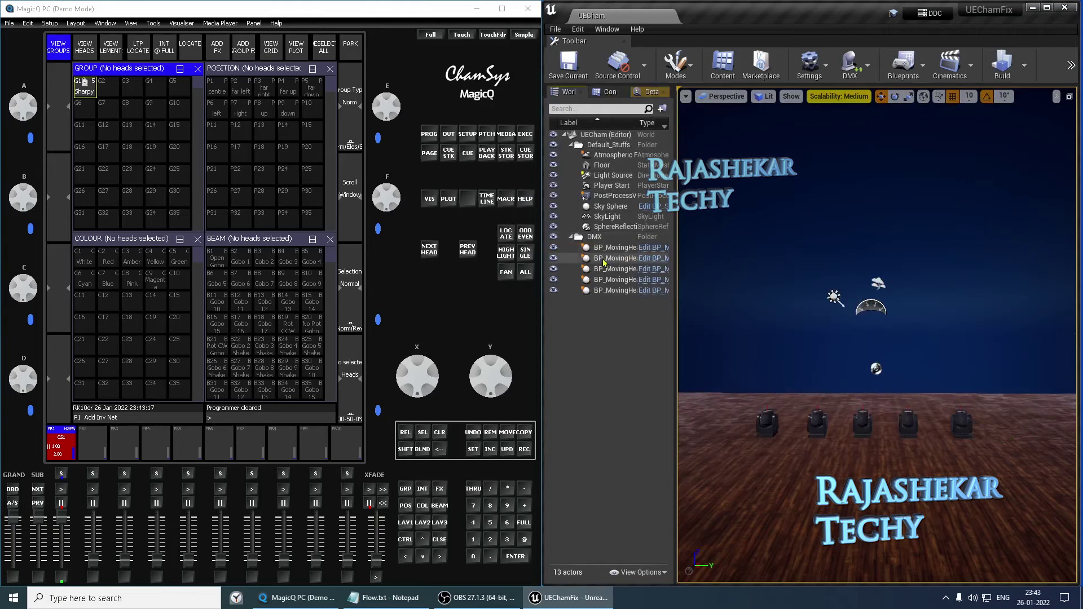
click(649, 92)
drag(620, 195, 621, 250)
scroll(625, 223, down, 3)
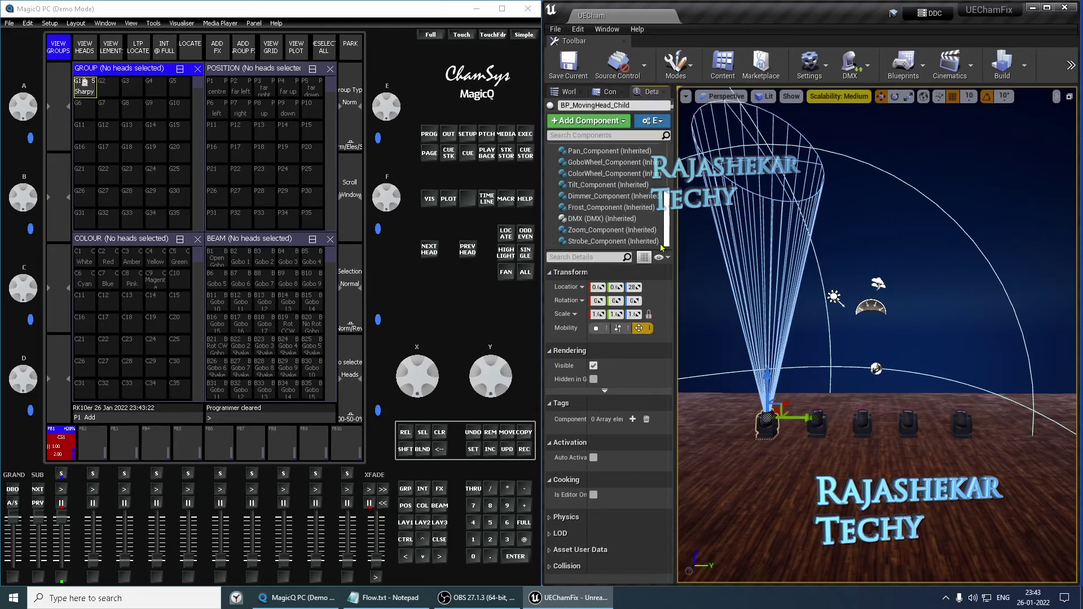
click(620, 219)
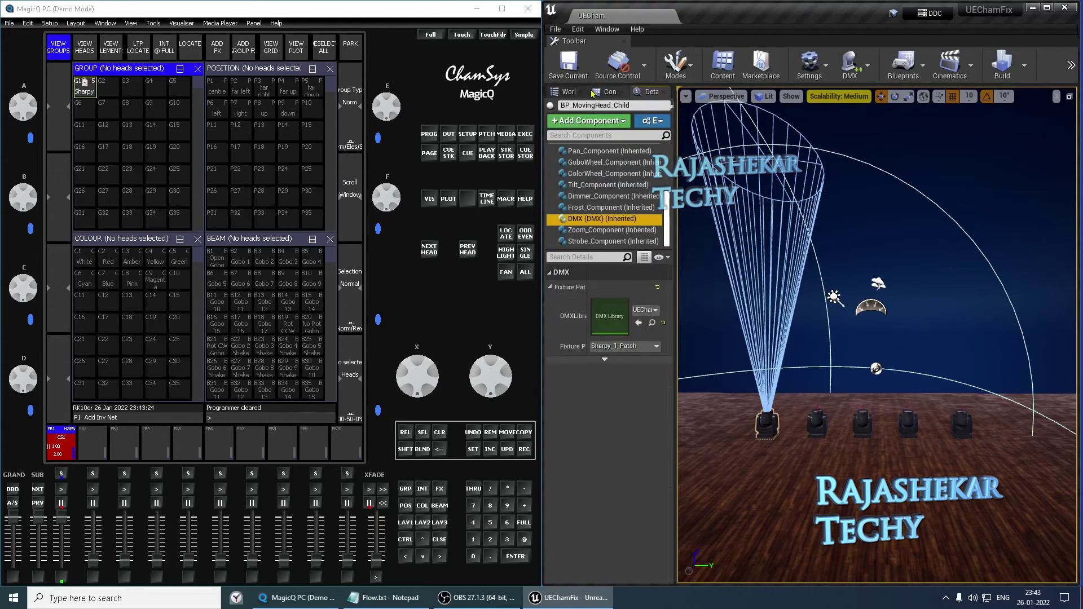
click(563, 92)
click(602, 290)
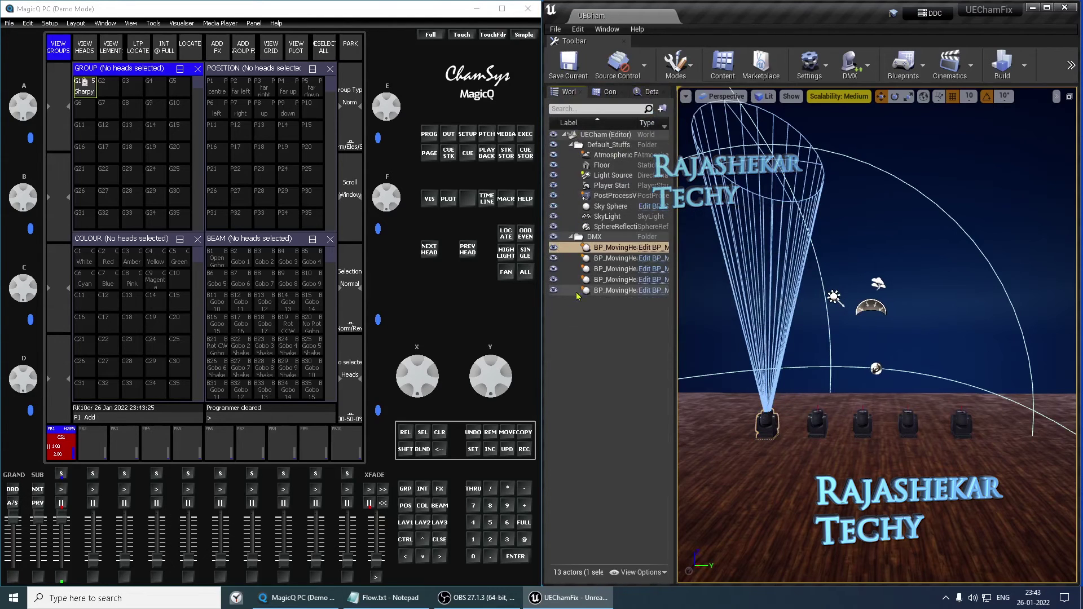
click(648, 92)
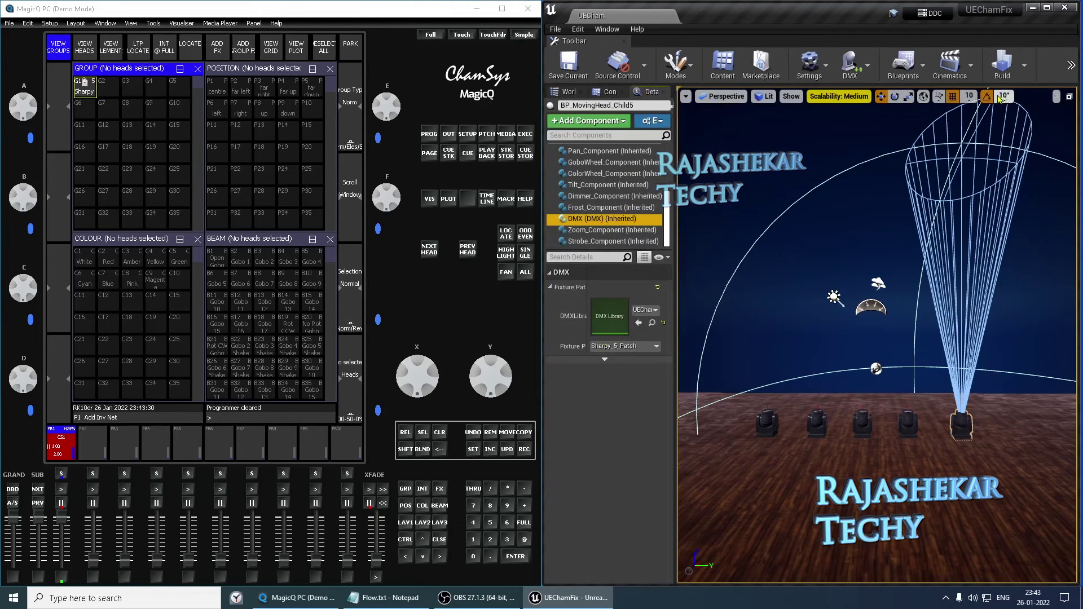
Test the Sharpy group with MagicQ's first playback during a play session and review the slowdown fix notes in Flow.txt.
click(1070, 68)
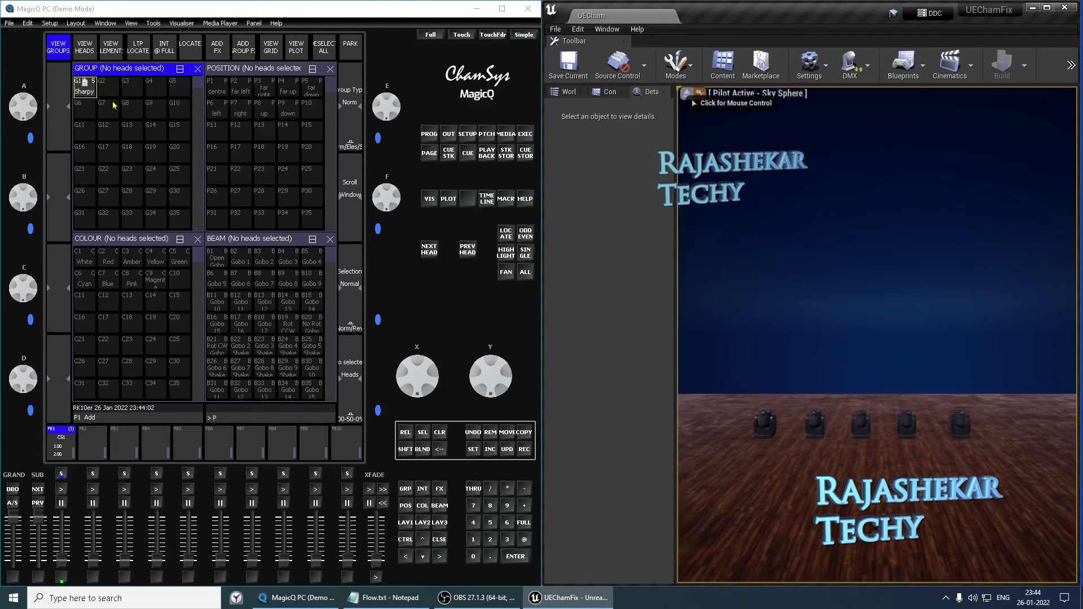
click(86, 89)
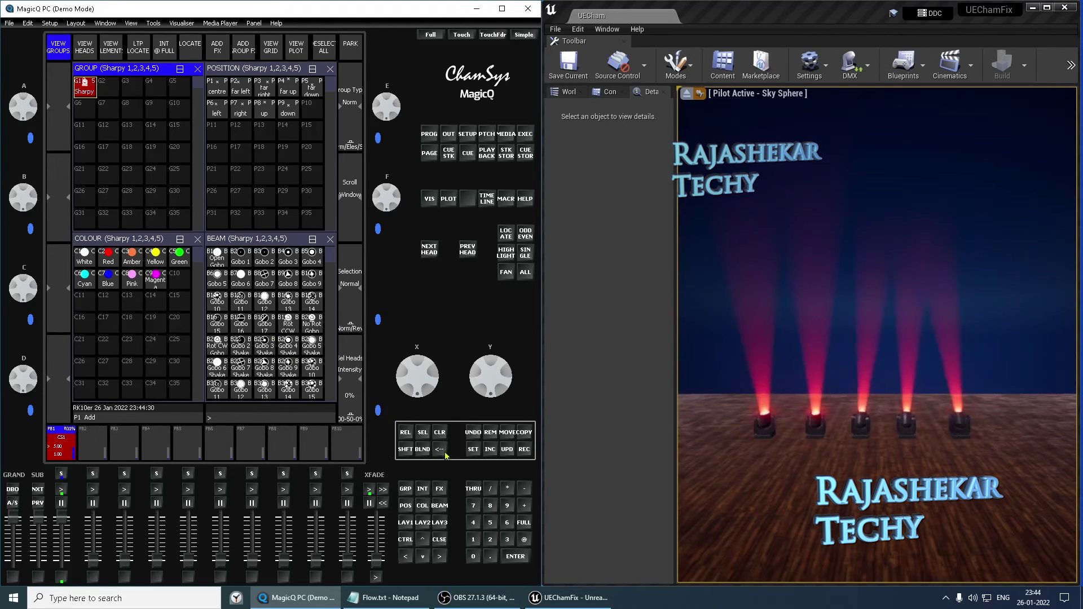
key(alt+Tab)
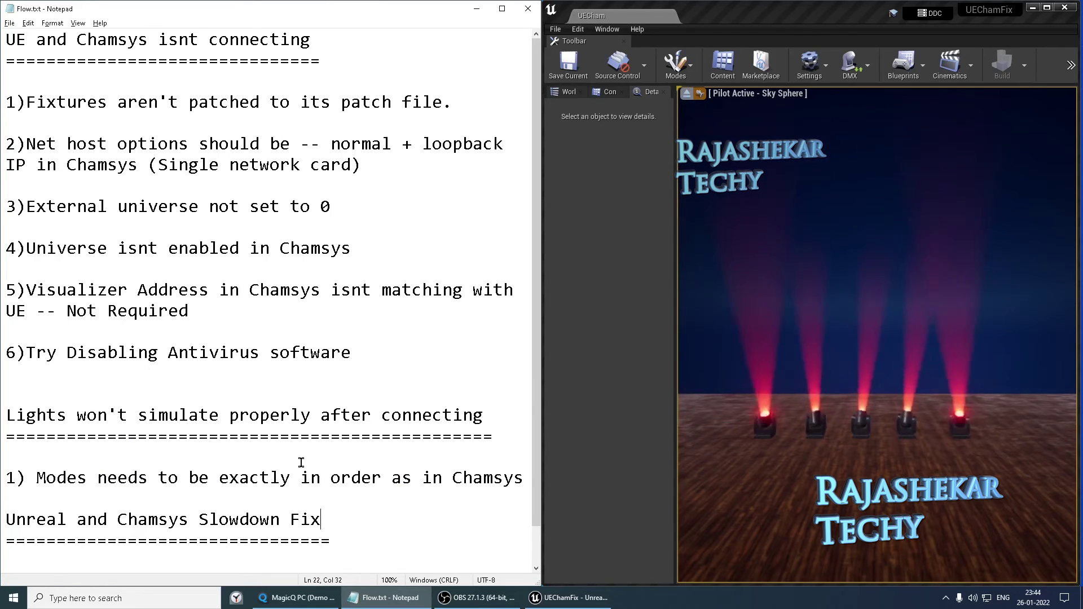
scroll(534, 520, down, 1)
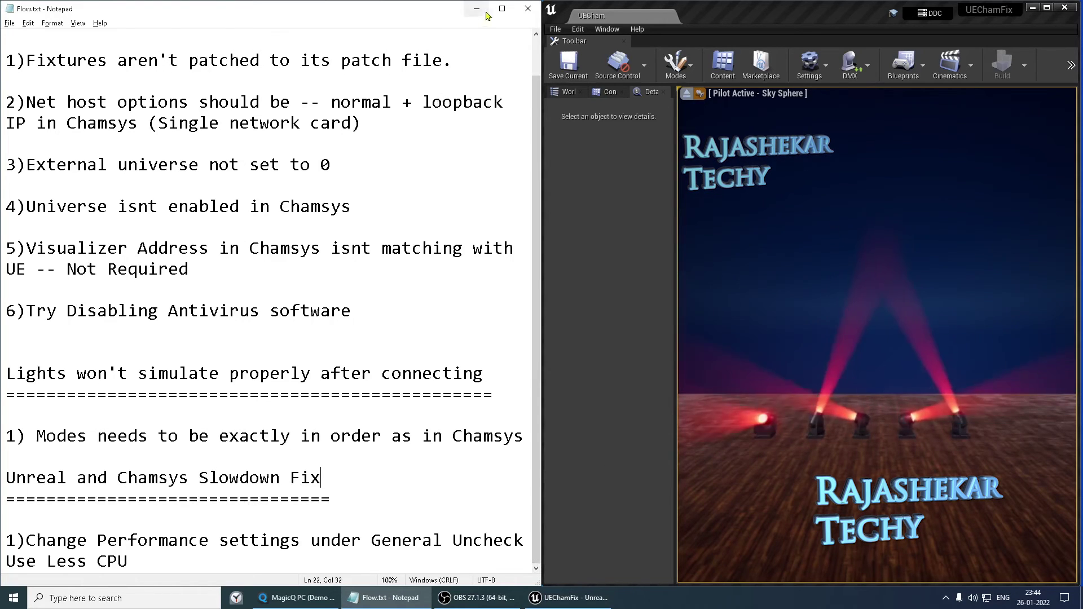
key(alt+Tab)
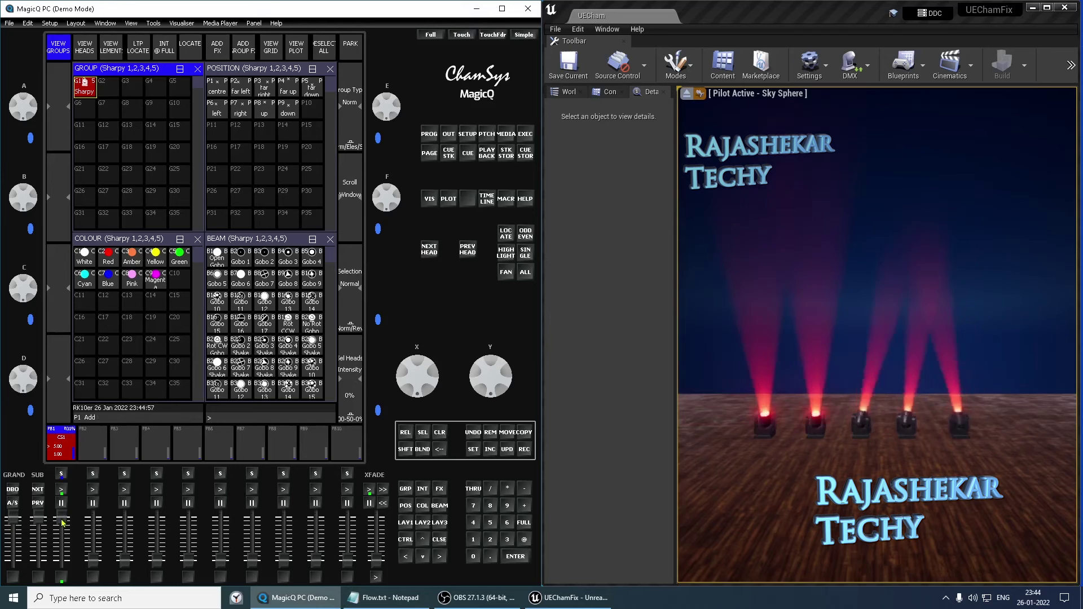
Stop the play session and enable Use Less CPU when in Background in the editor's Performance preferences.
click(1065, 85)
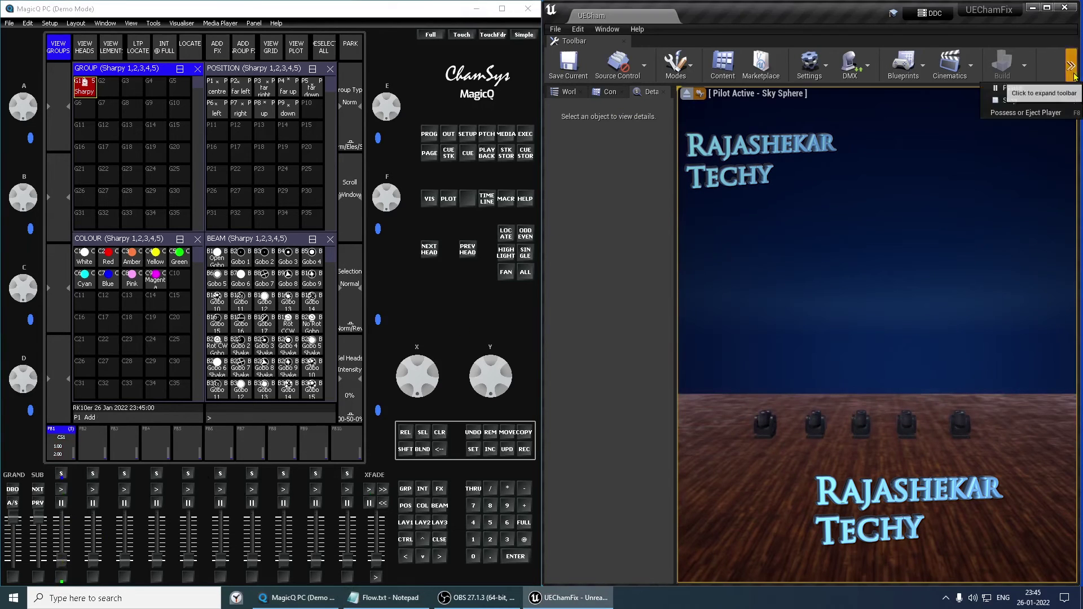
click(1003, 98)
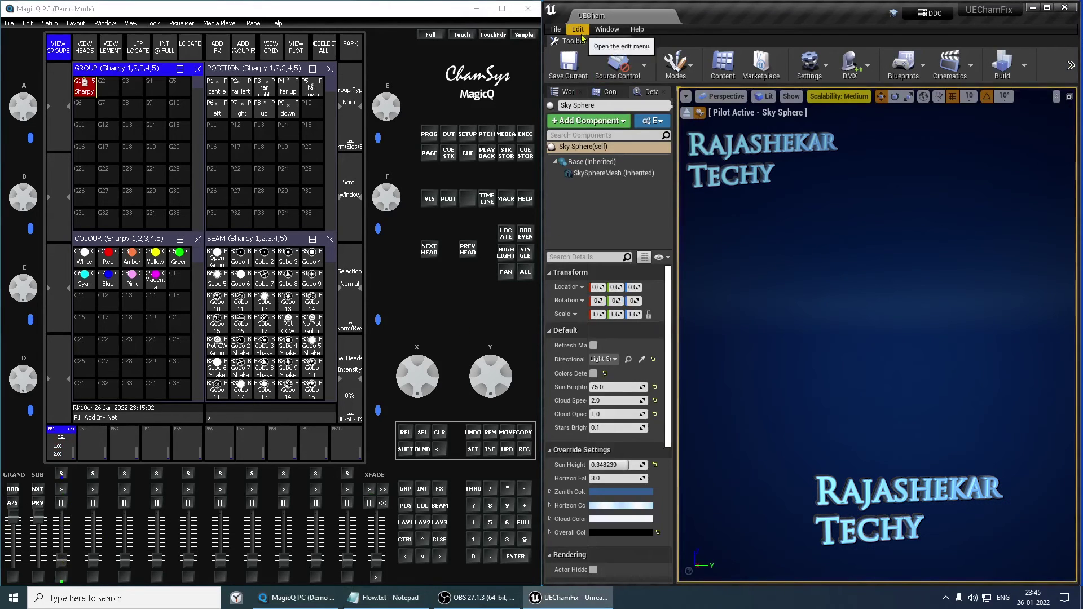
click(580, 29)
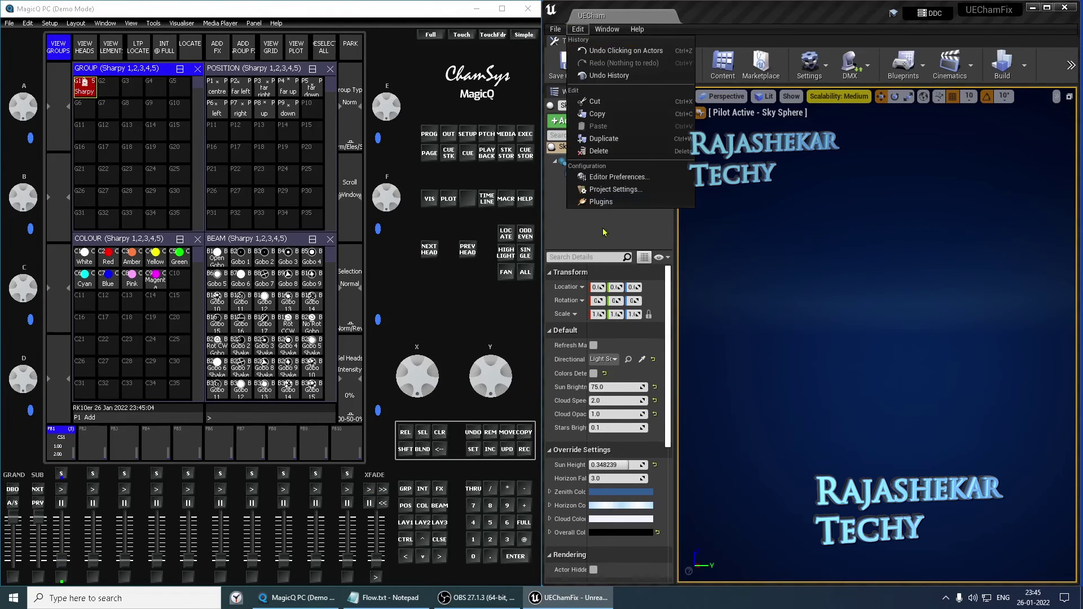
click(618, 182)
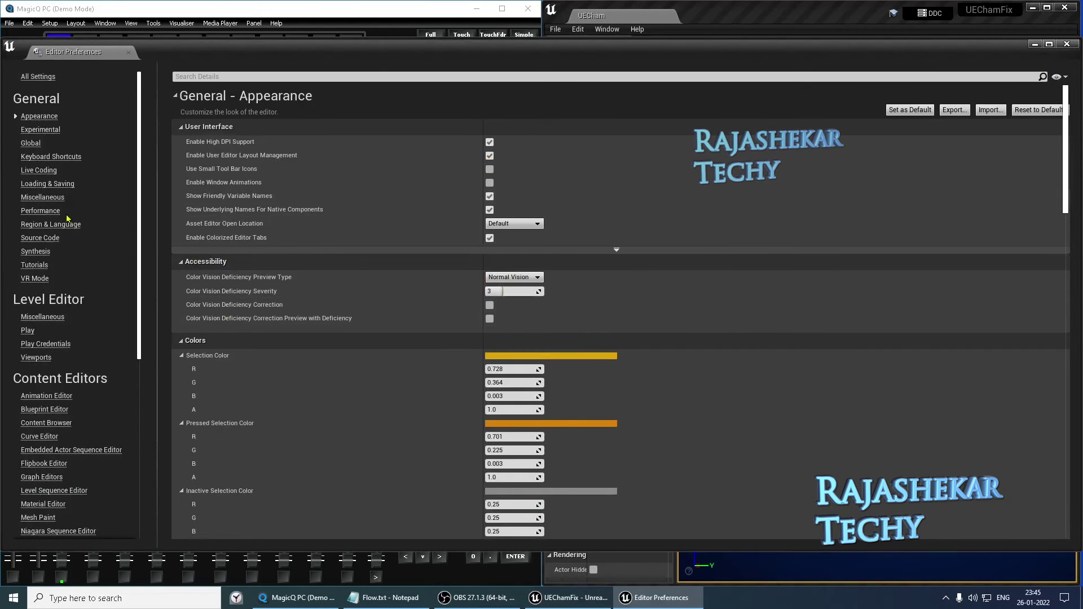
click(57, 212)
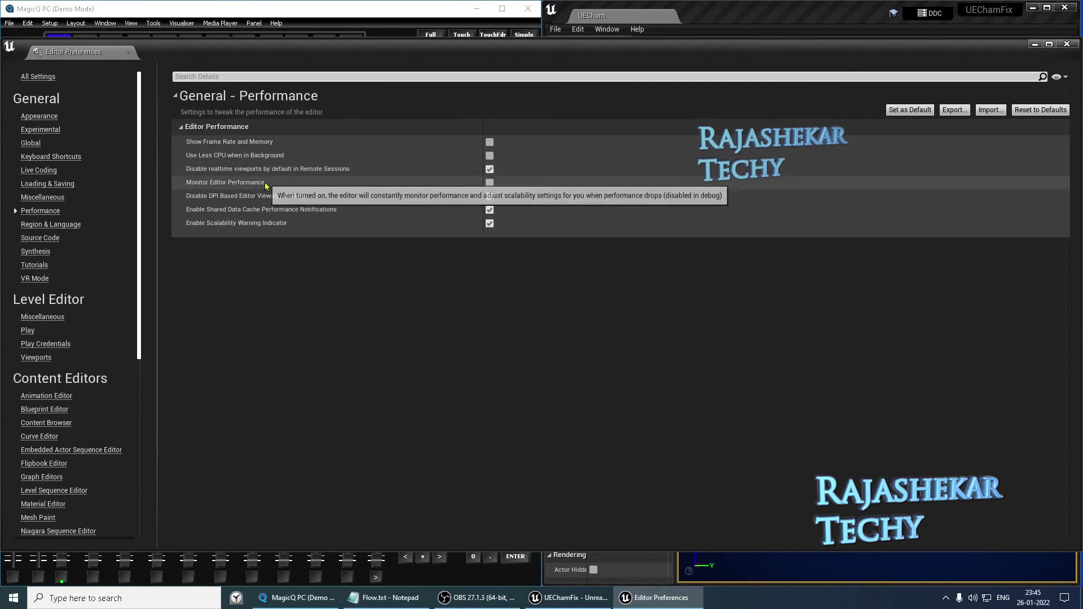
click(489, 157)
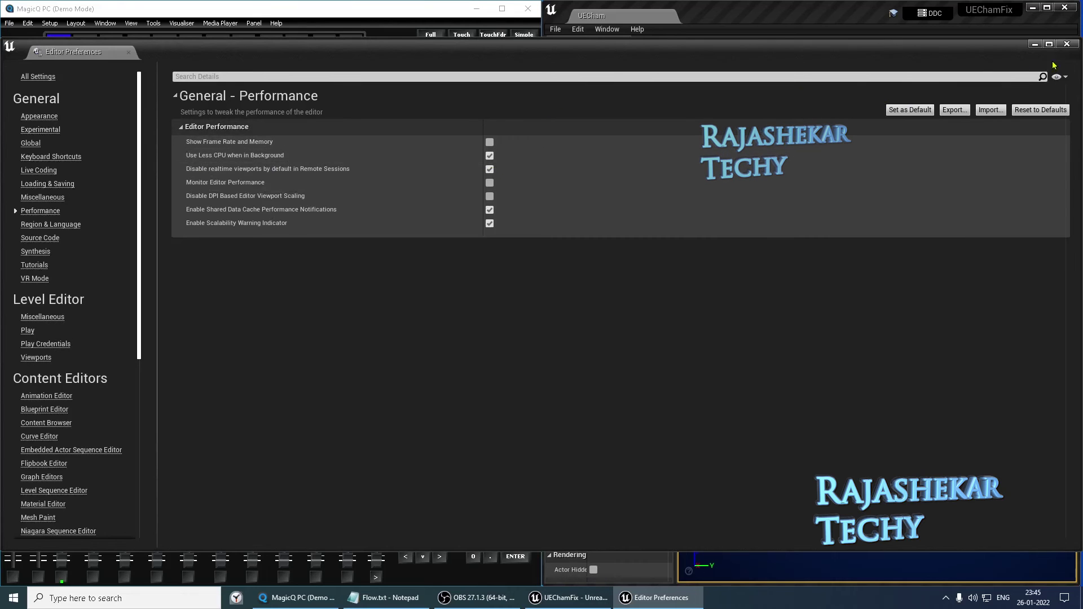
click(1067, 45)
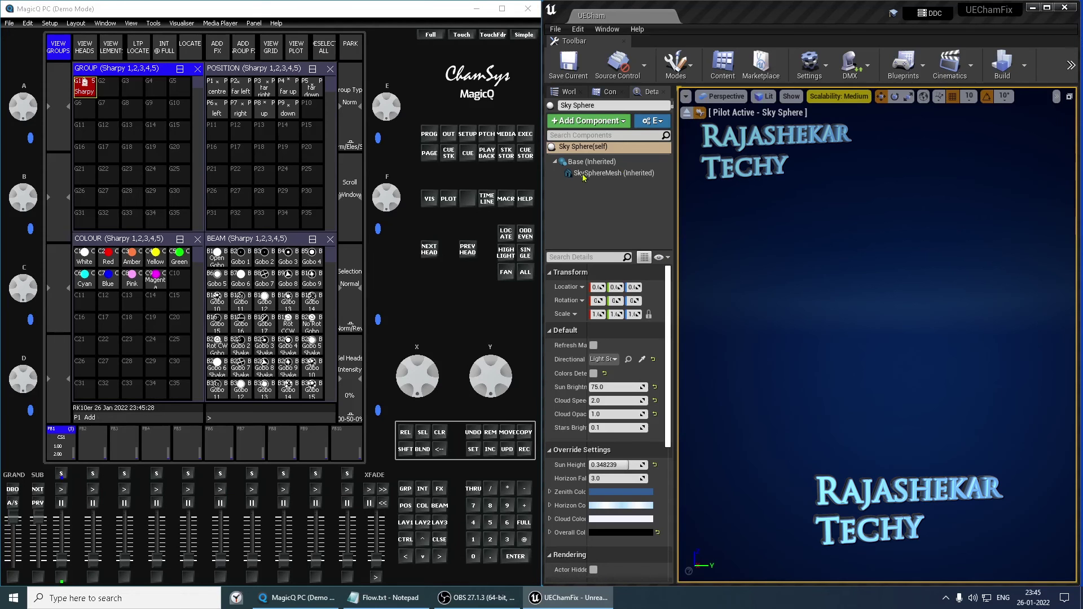
Play the level, observe how the Sharpy lights respond to MagicQ's first playback, and lower its fader to zero.
click(1070, 66)
click(1015, 95)
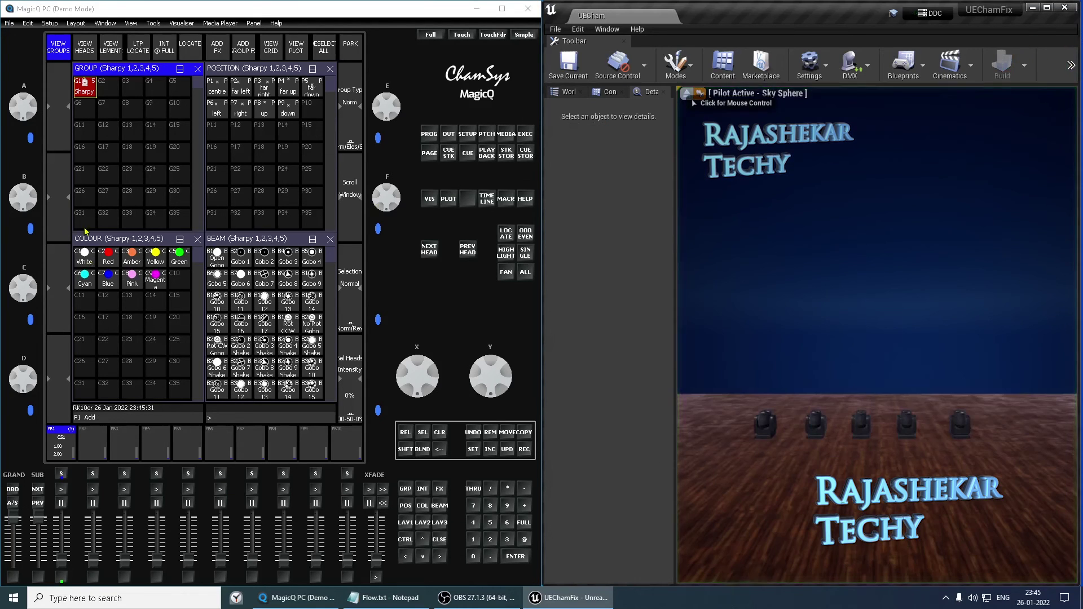
click(89, 91)
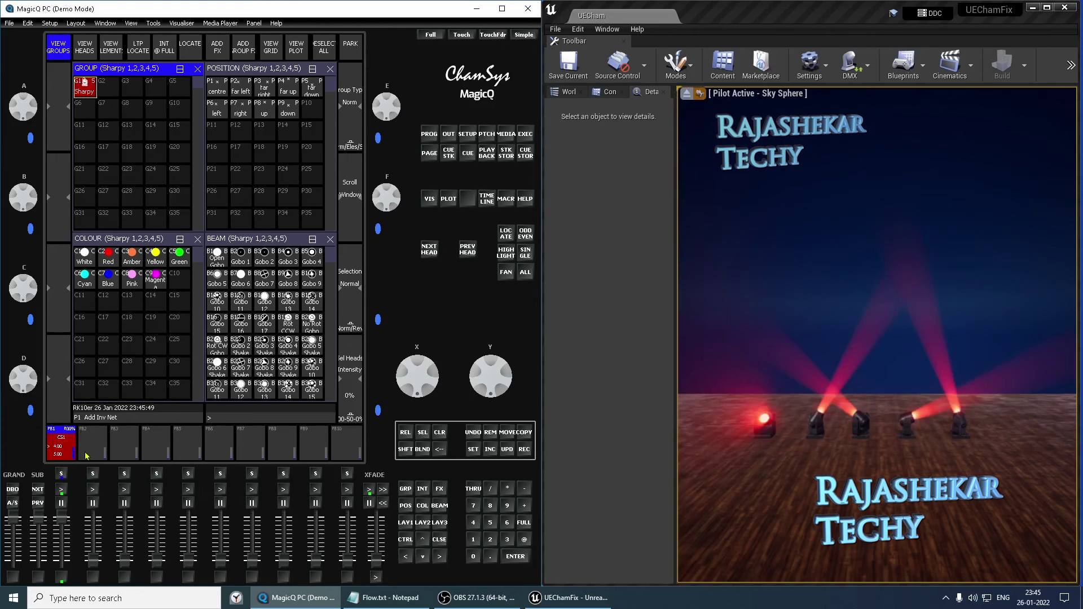
drag(62, 518, 62, 560)
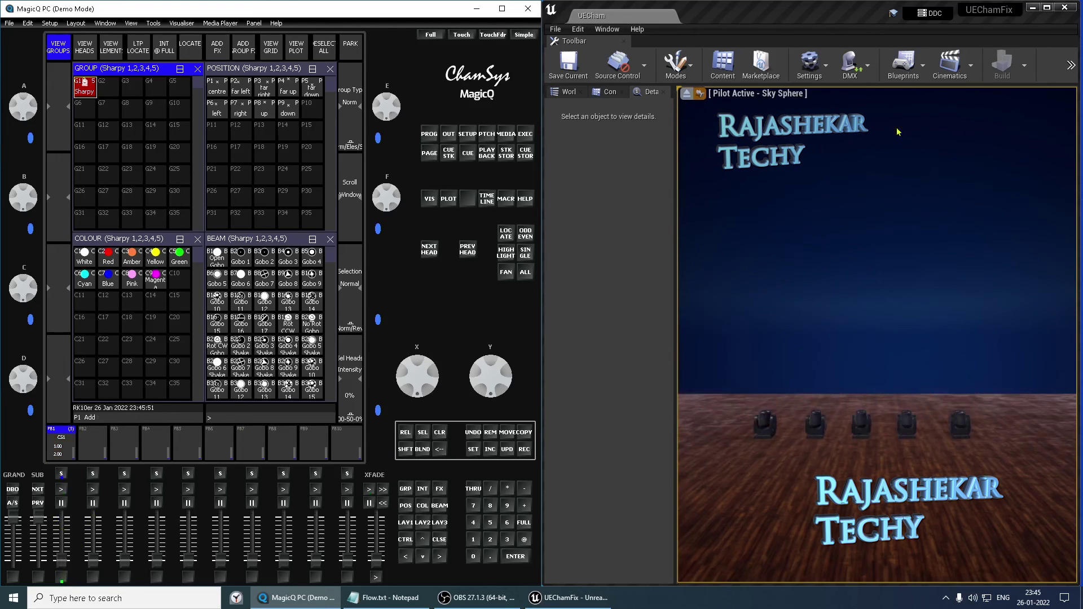
Stop the play session and disable Use Less CPU when in Background in the editor's Performance preferences.
click(1070, 65)
click(1025, 99)
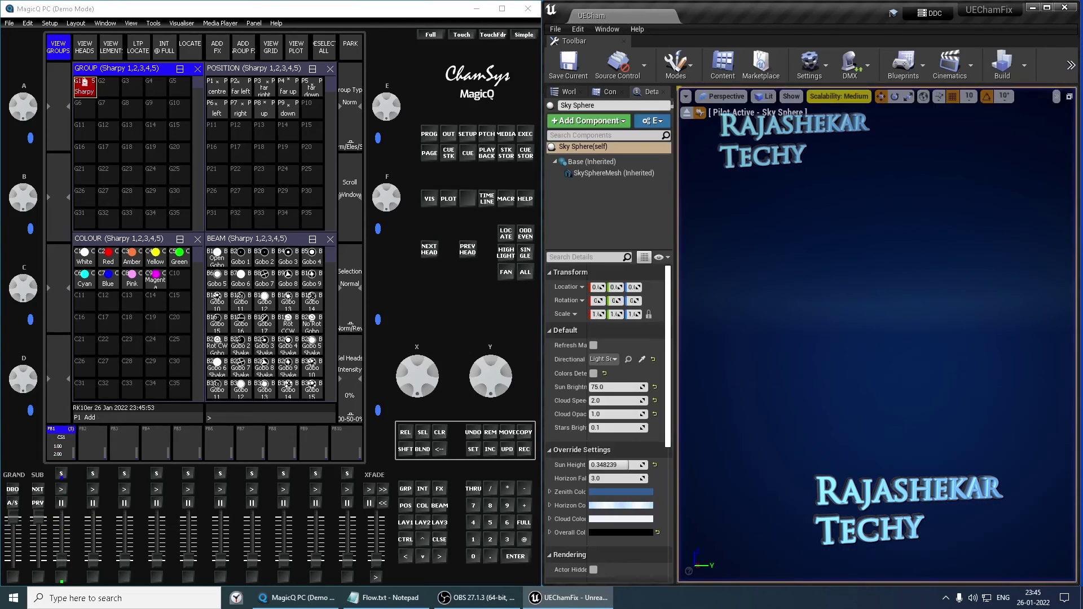
click(578, 29)
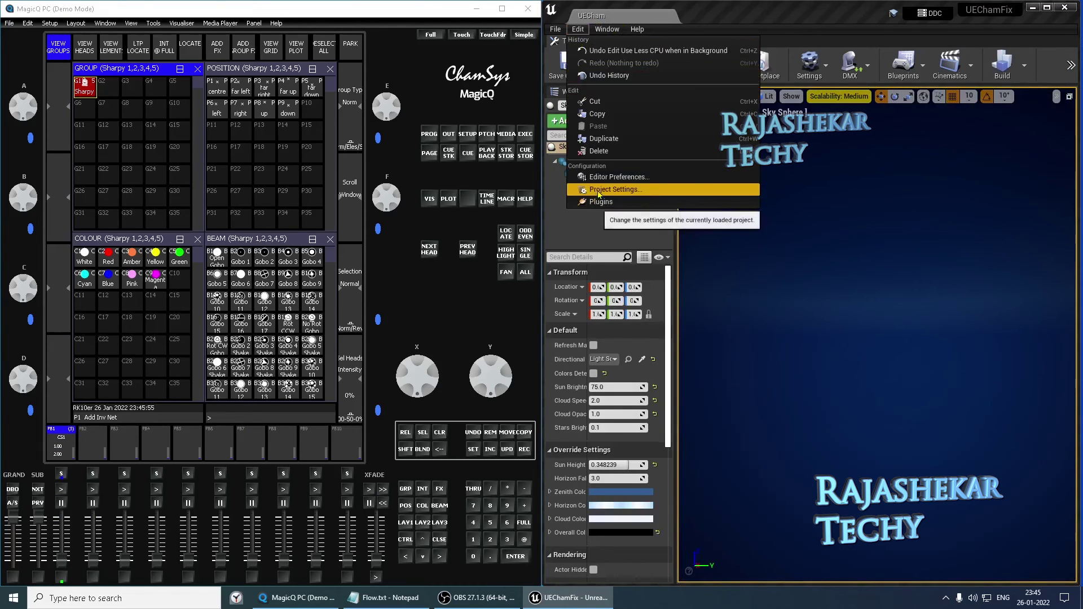
click(603, 178)
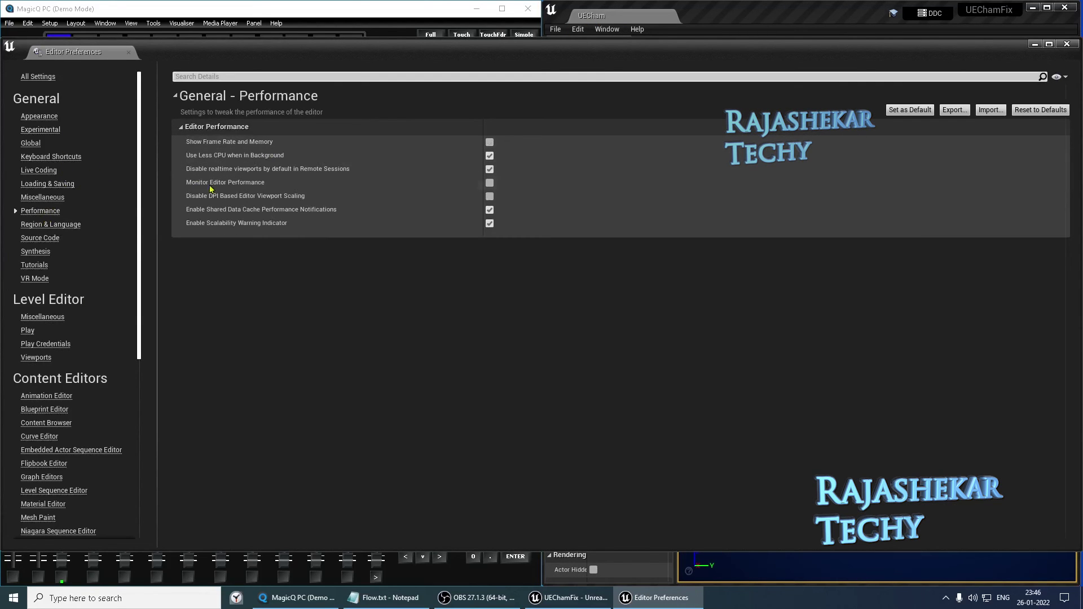
click(489, 156)
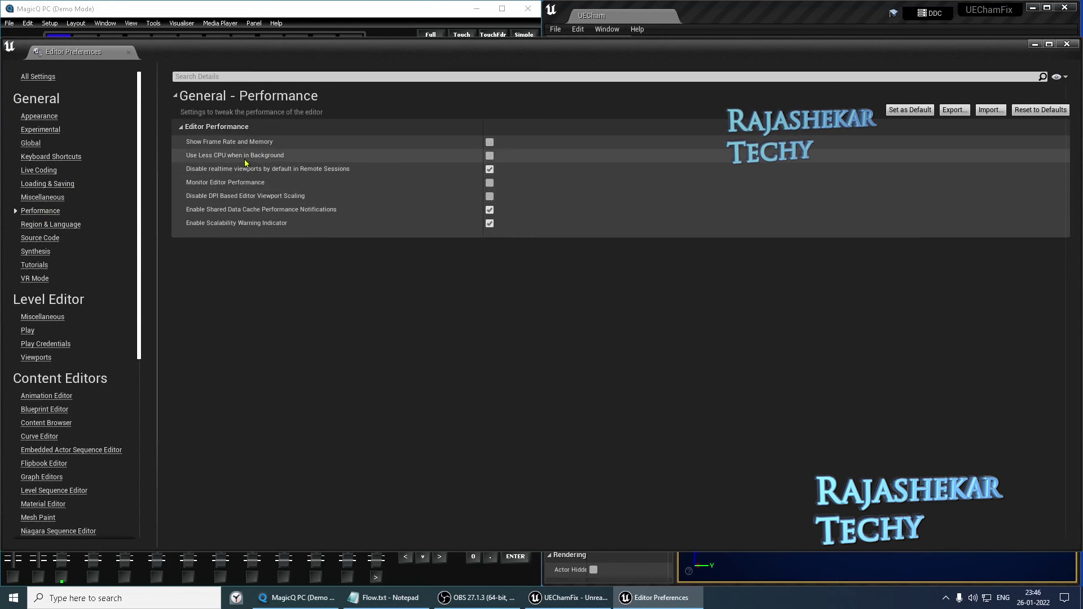
click(1066, 44)
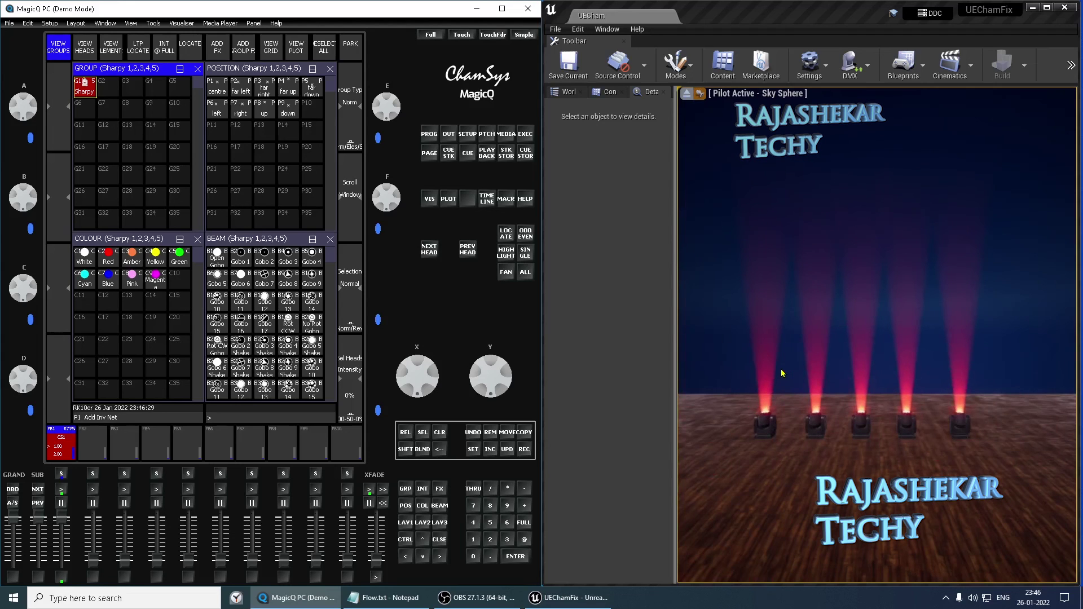
Review the connection, mode order and slowdown fixes listed in Flow.txt, and return to MagicQ.
click(385, 598)
drag(537, 360, 537, 317)
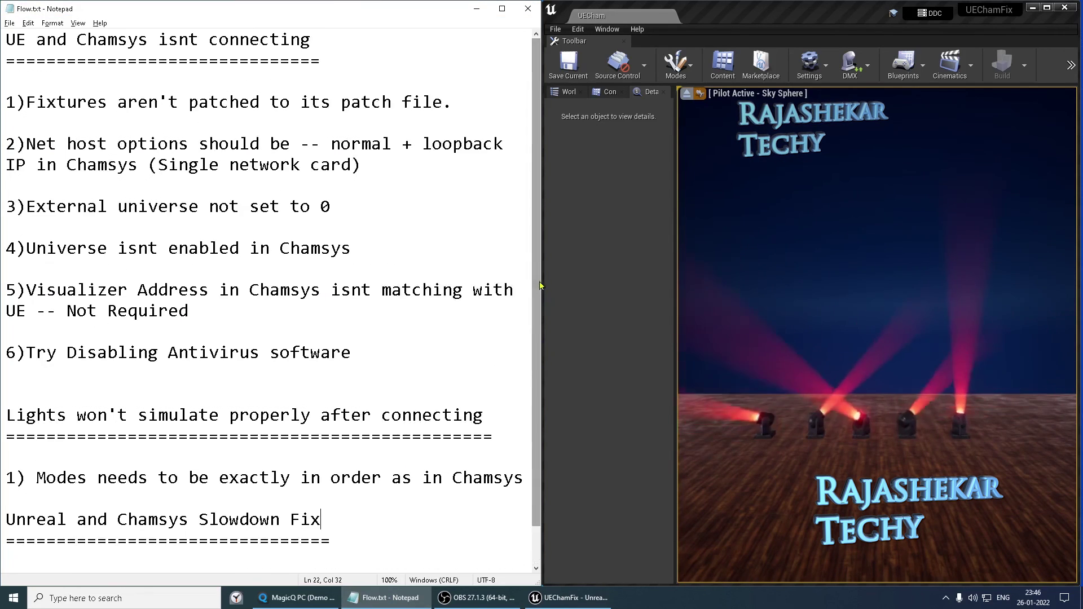
drag(8, 104, 350, 361)
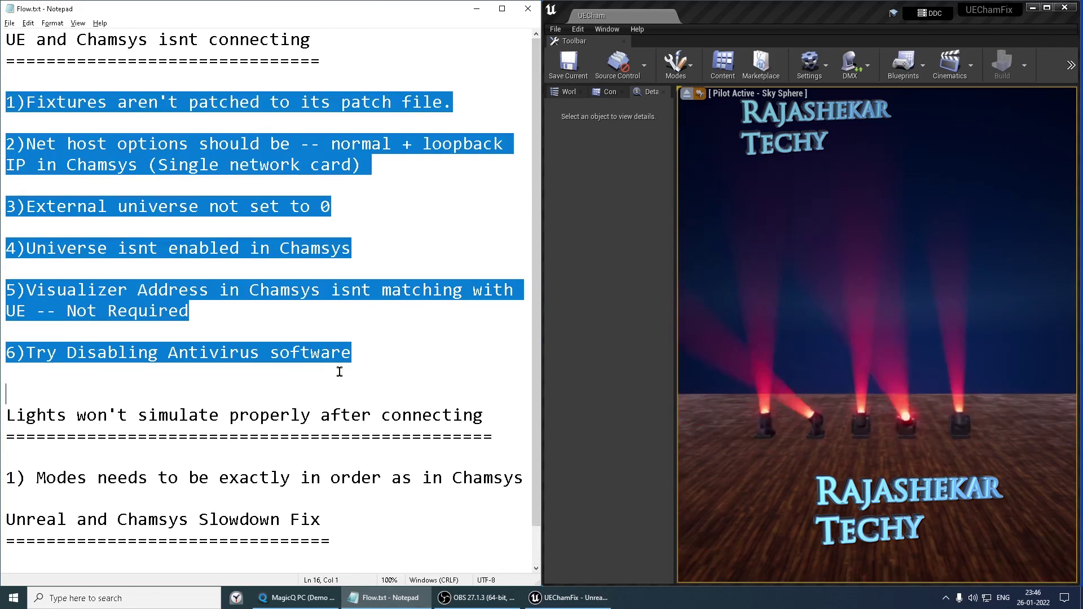
drag(48, 479, 269, 480)
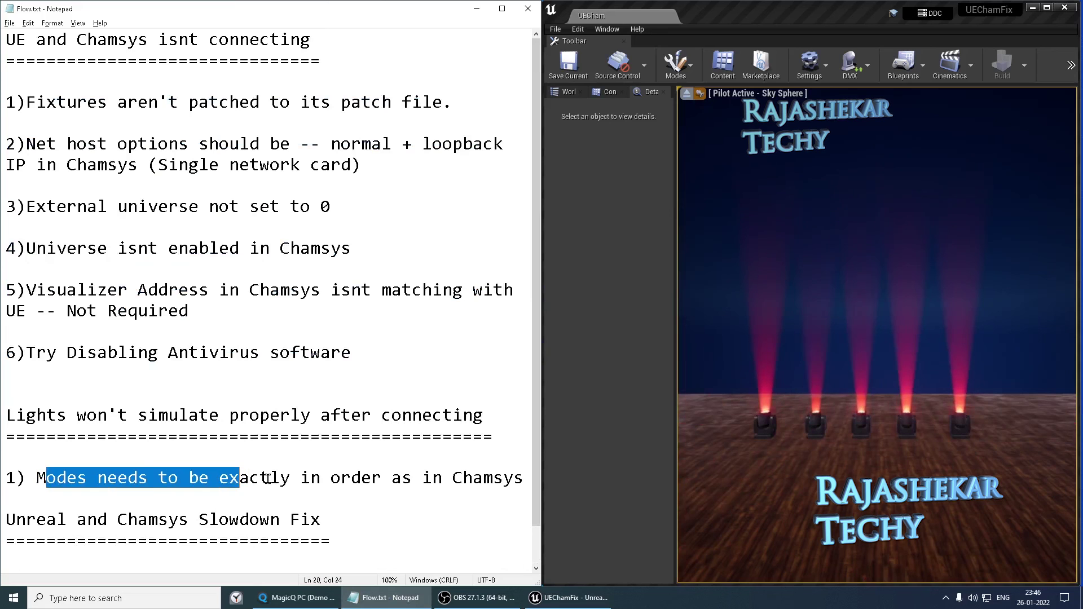
click(526, 536)
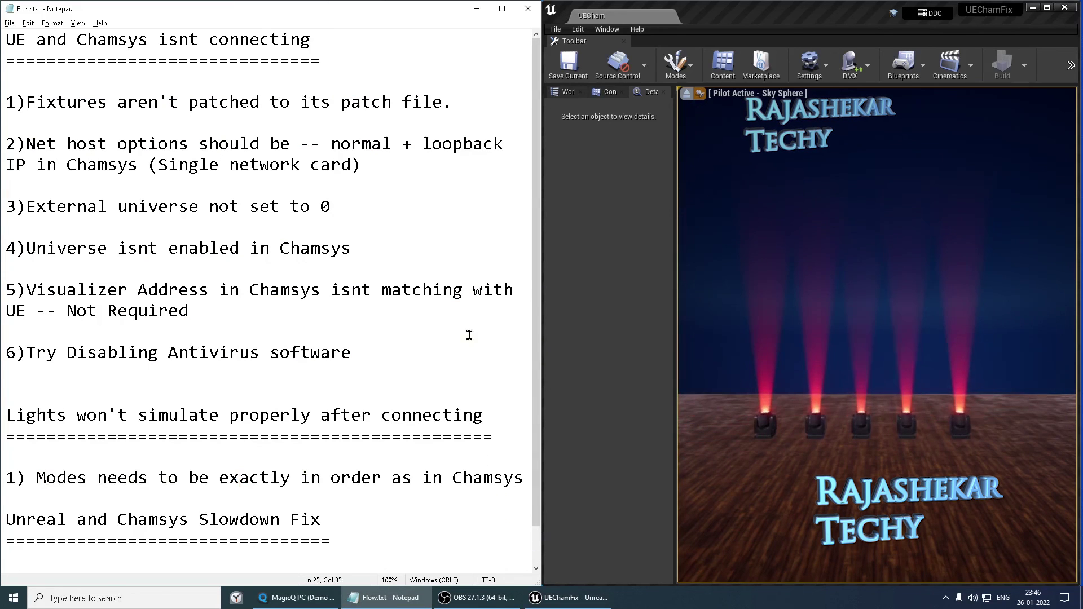
click(466, 8)
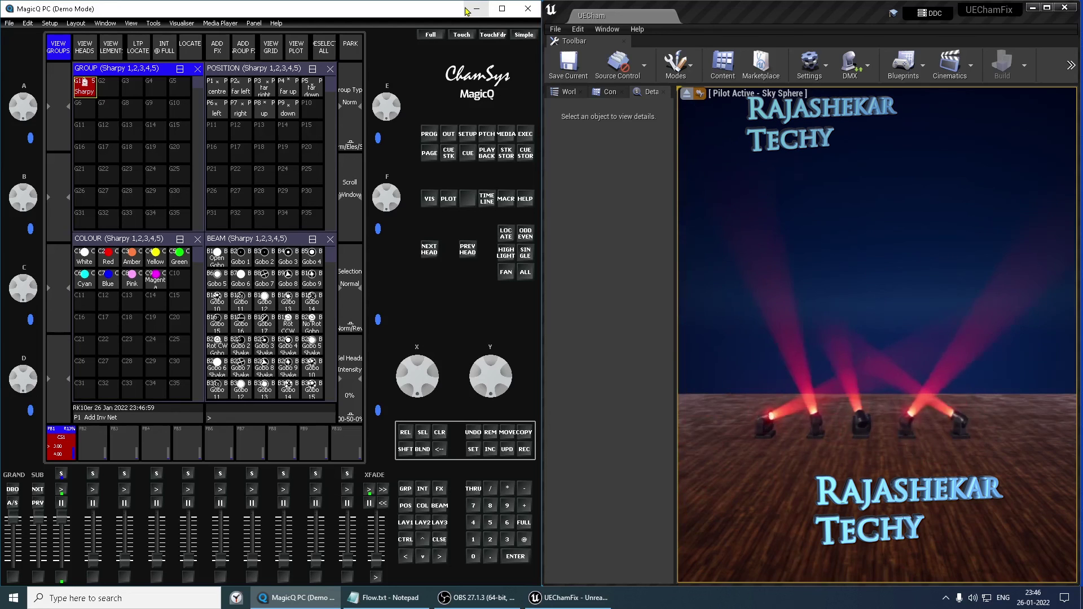